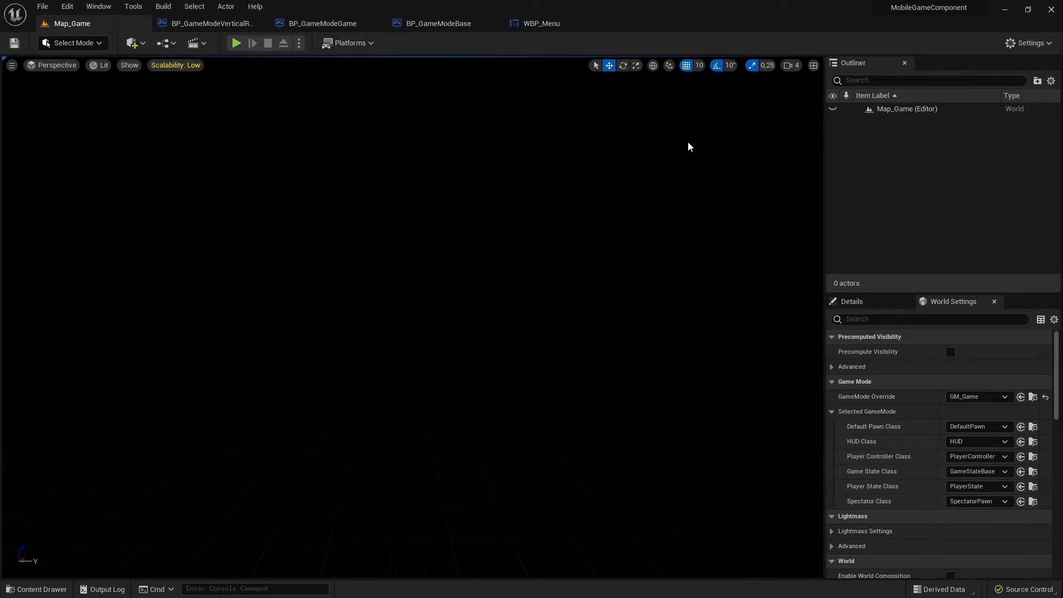
Play-test the Map_Game level to check its pause menu and game HUD, and stop the session.
click(237, 42)
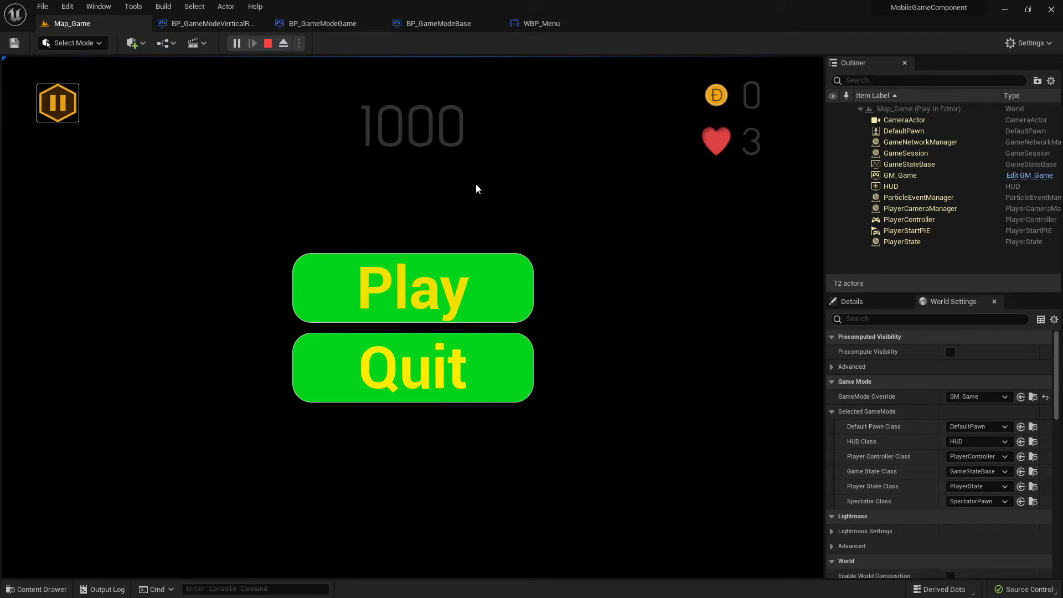
key(super)
key(super)
click(268, 43)
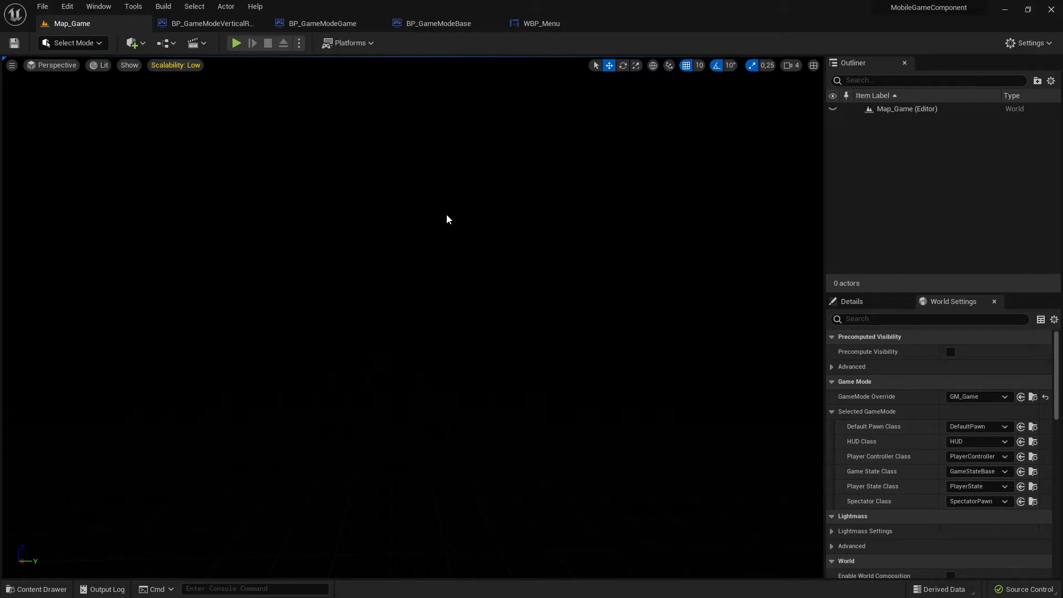
Close the WBP_Menu widget blueprint and return to the Map_Game level.
click(548, 24)
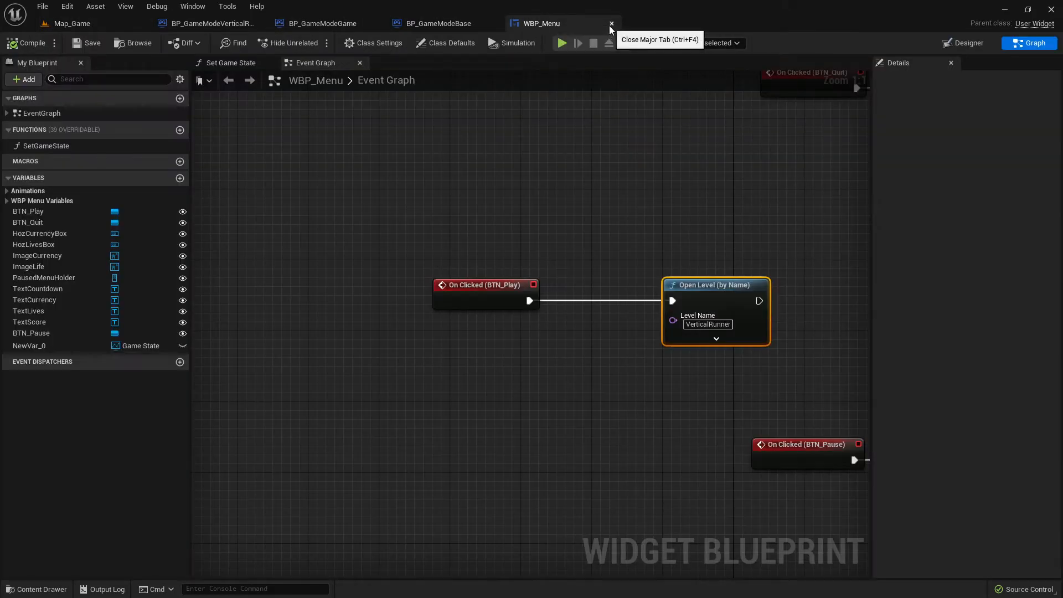
click(611, 24)
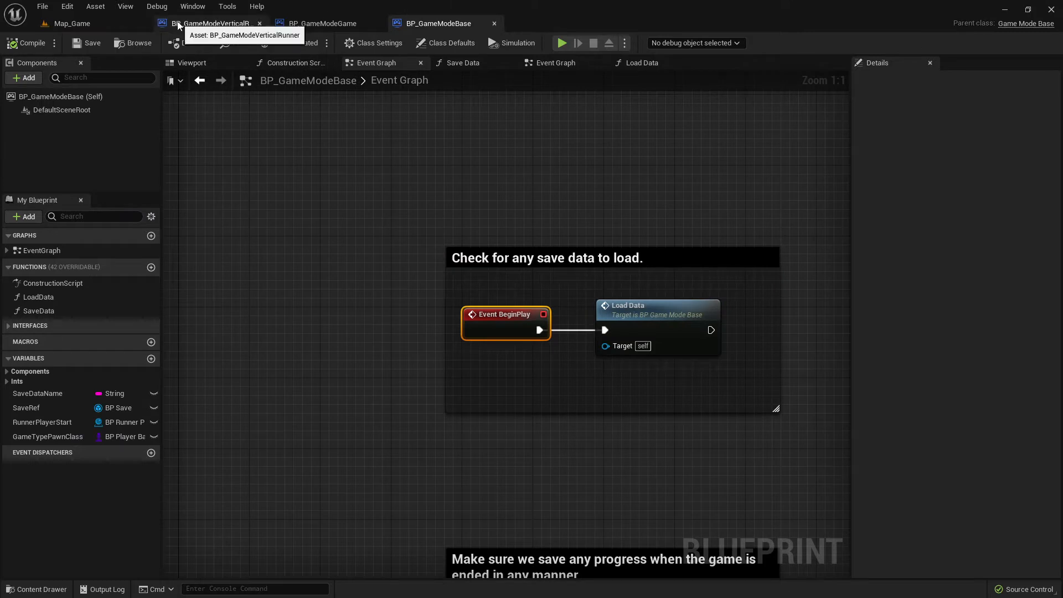
click(210, 23)
click(91, 25)
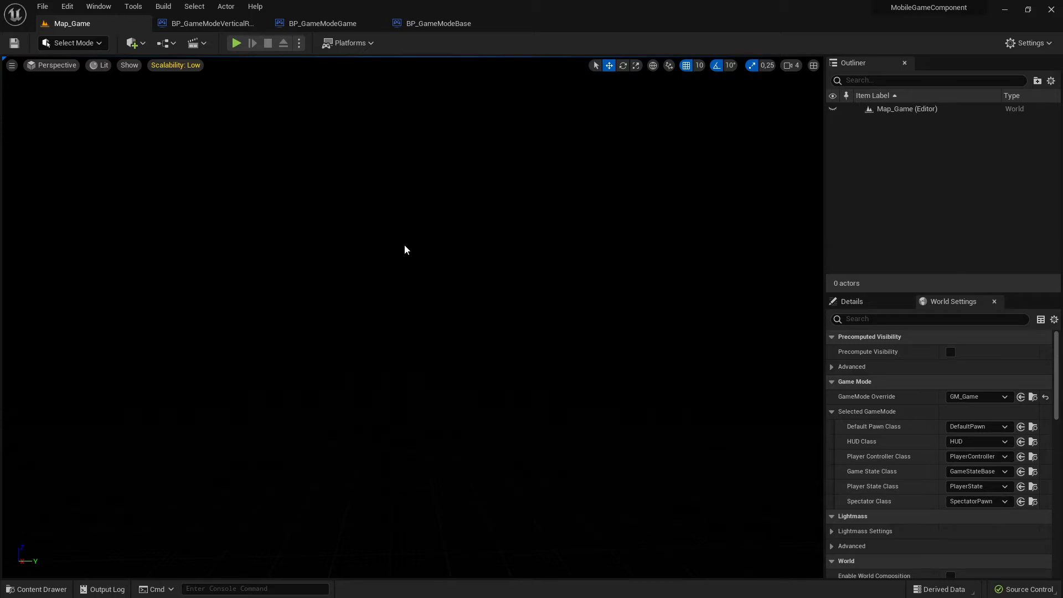
Open the VerticalRunner level from the EndlessRunnerCreator/VerticalRunner/Maps folder.
click(36, 588)
click(52, 509)
click(26, 509)
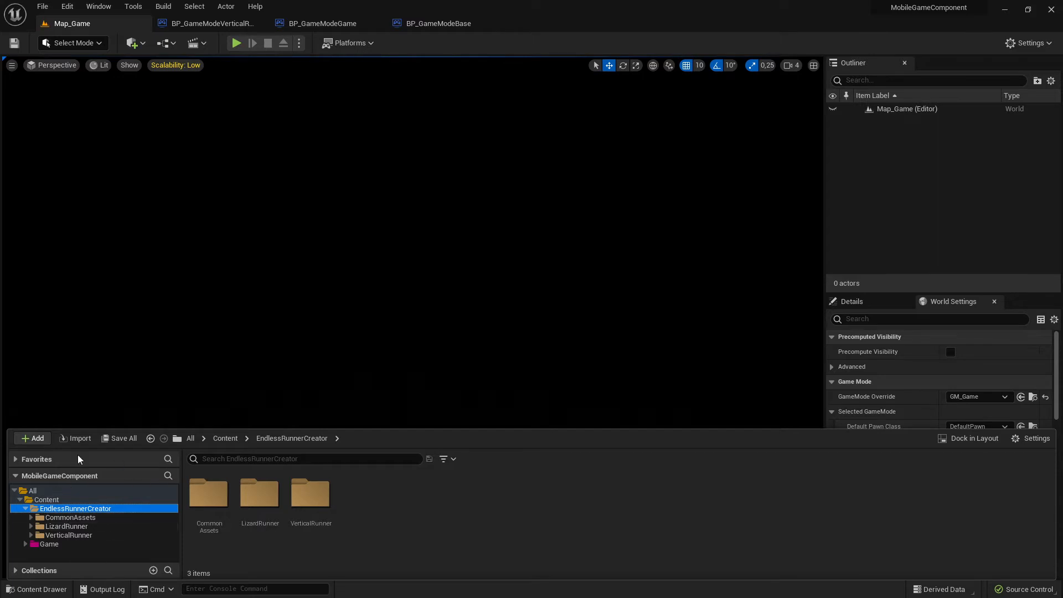
click(77, 536)
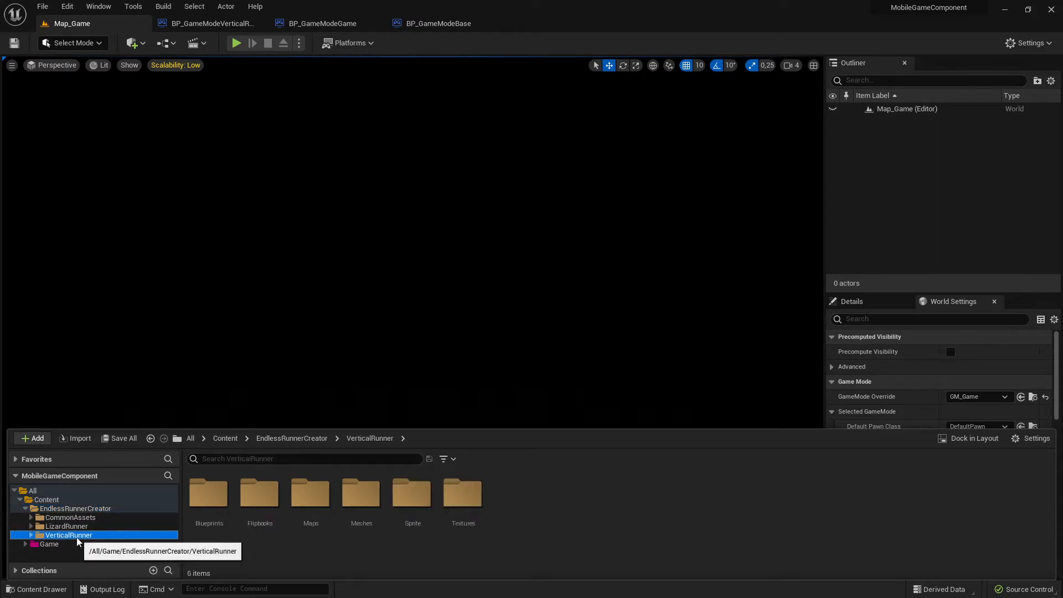
double_click(310, 512)
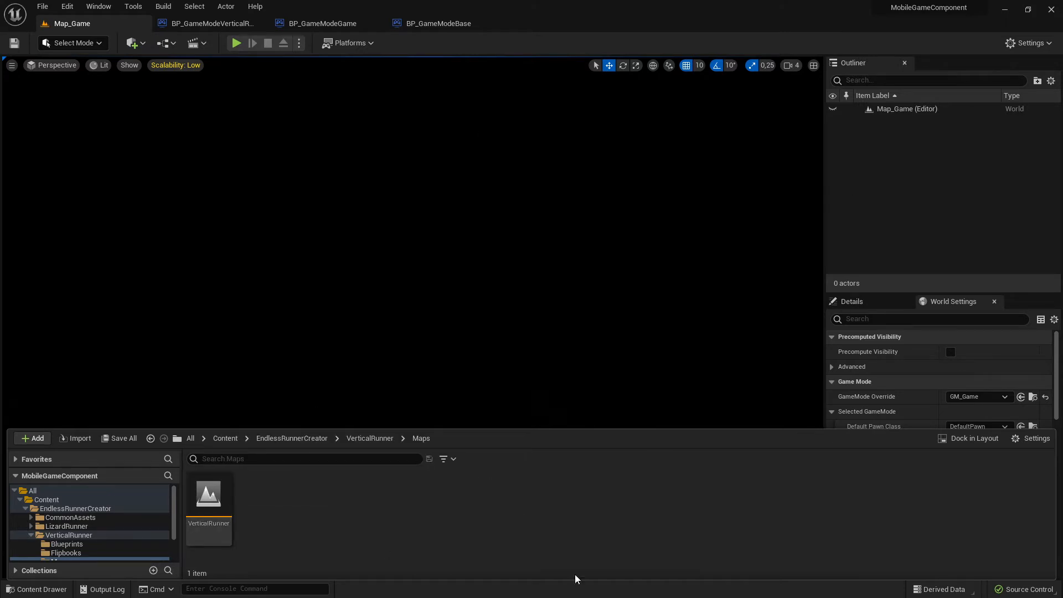
click(56, 535)
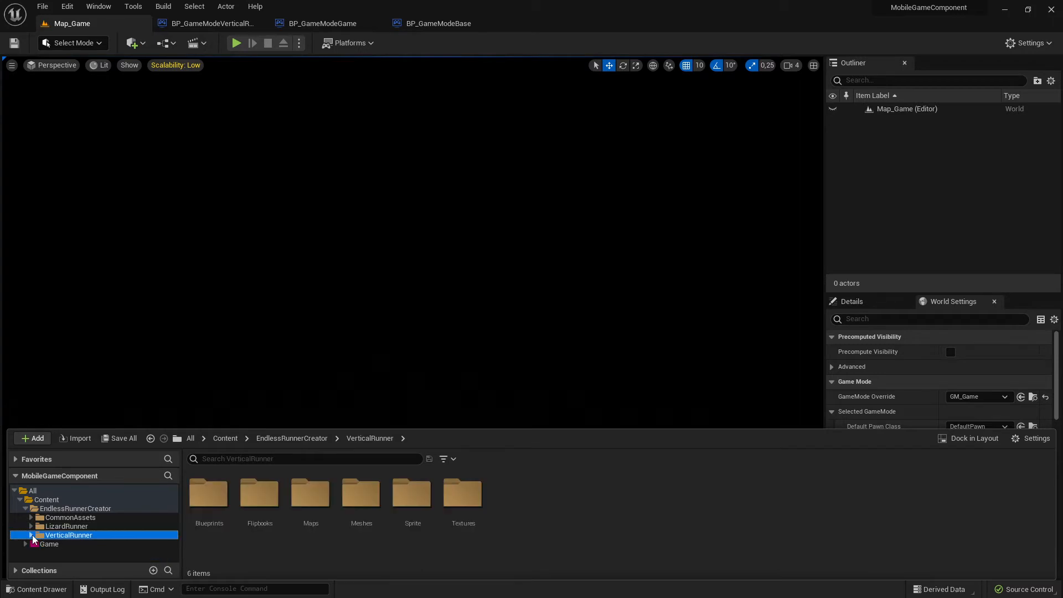
click(31, 534)
double_click(310, 498)
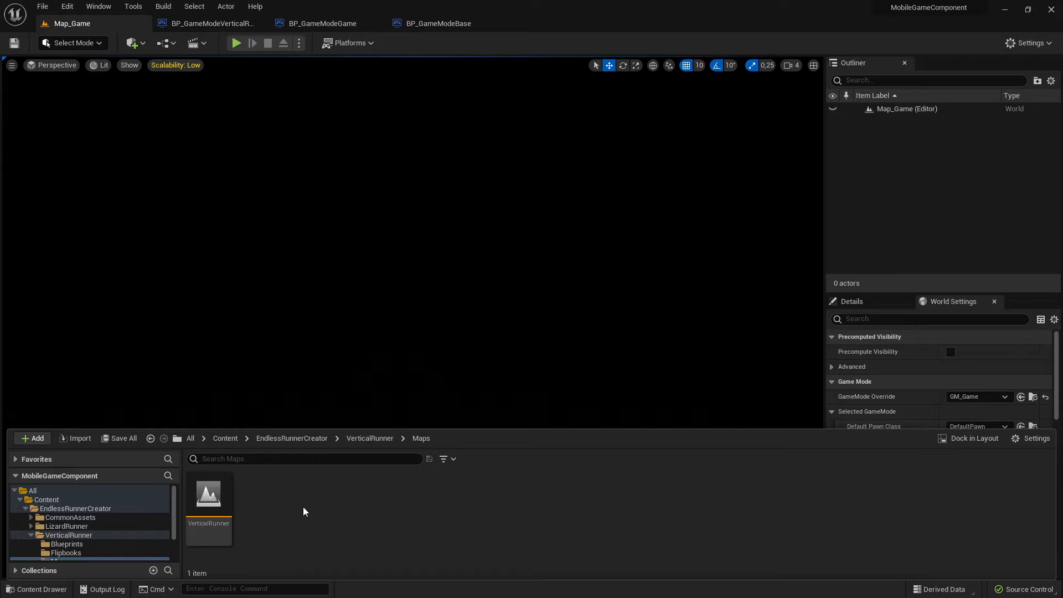
double_click(209, 495)
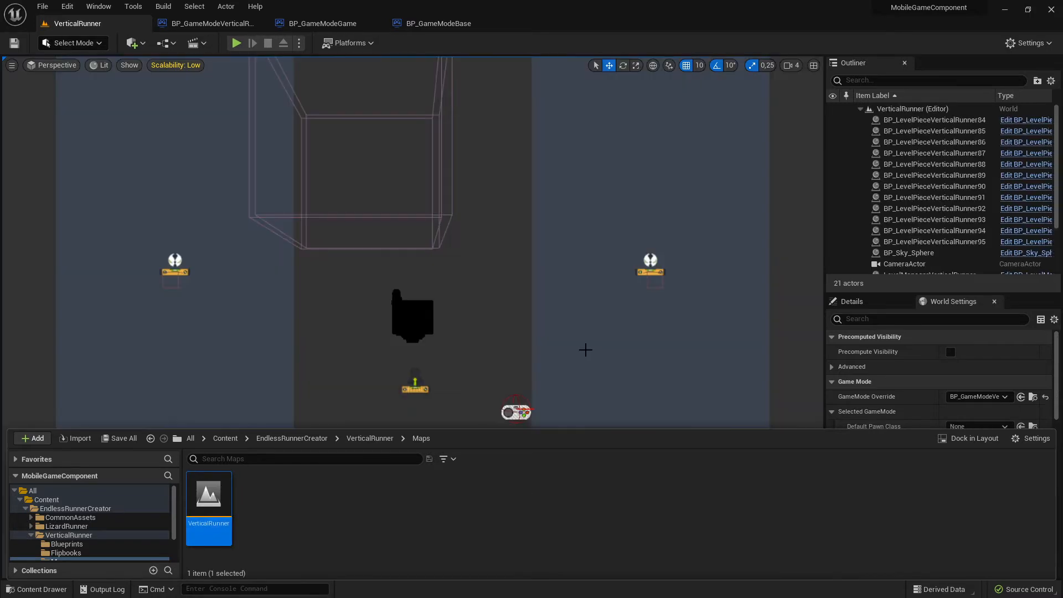
Play-test the VerticalRunner level by swapping the player between the two walls to avoid obstacles, and stop the session.
click(236, 43)
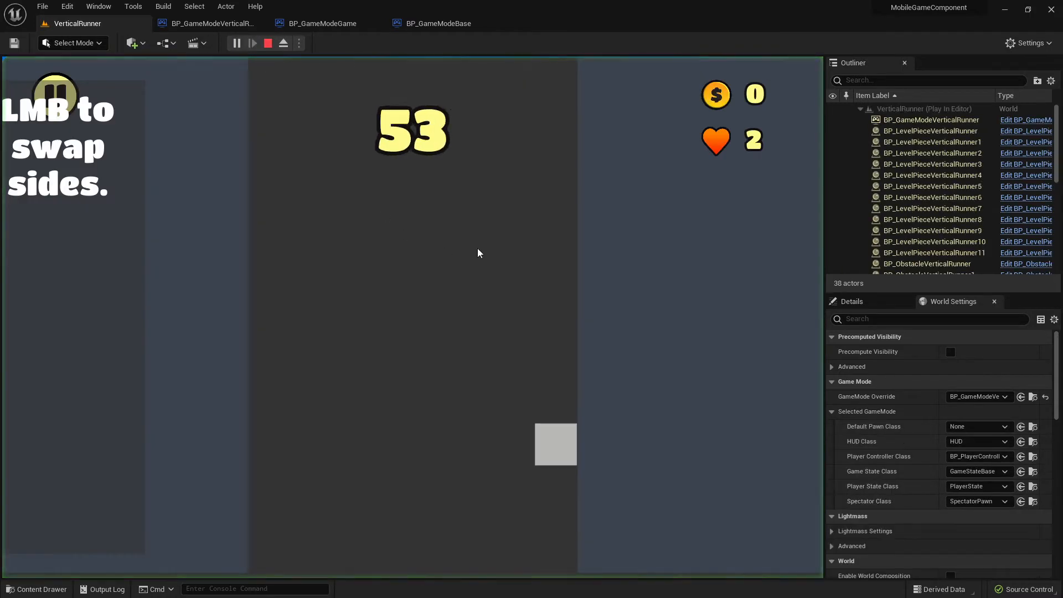
click(394, 310)
click(361, 339)
click(453, 342)
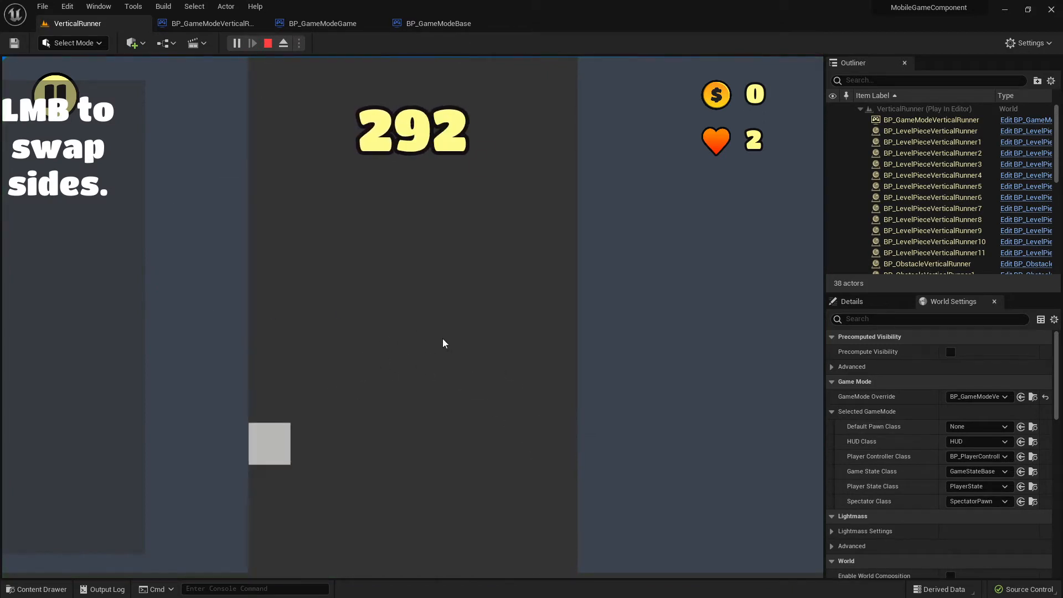
click(443, 344)
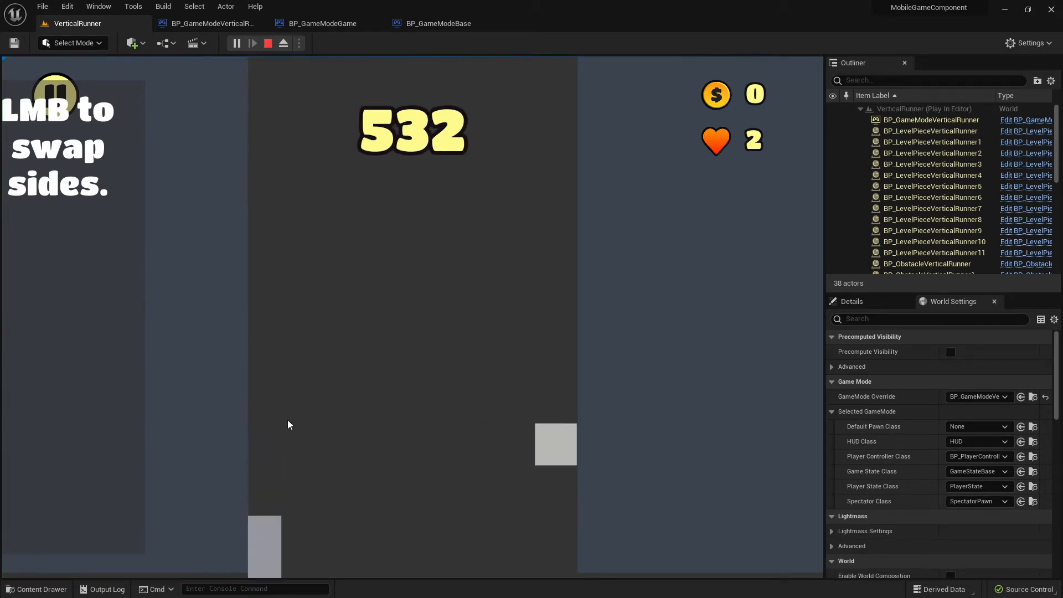
click(443, 377)
click(421, 373)
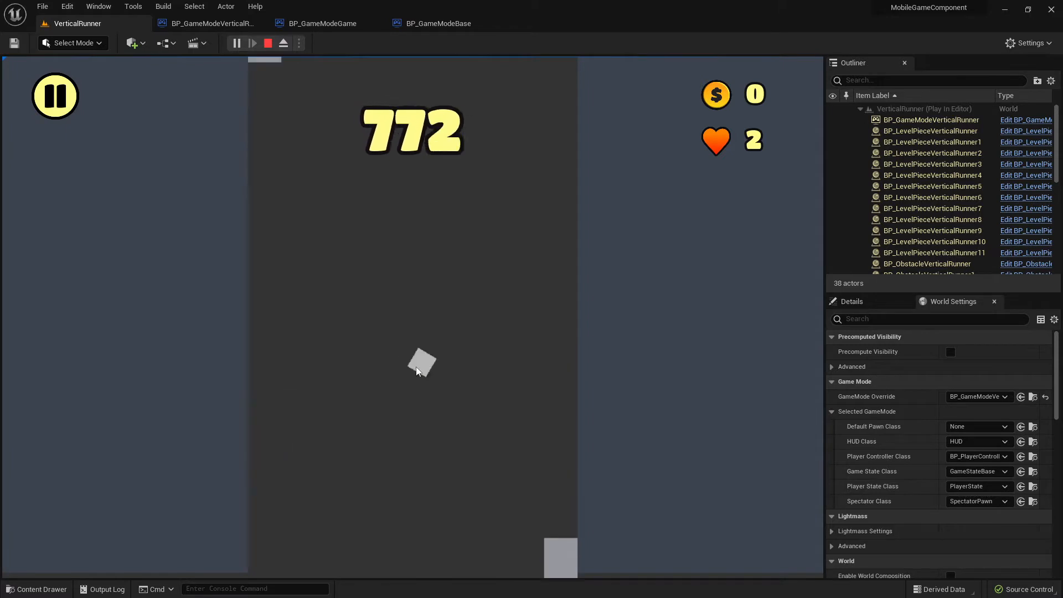
click(416, 367)
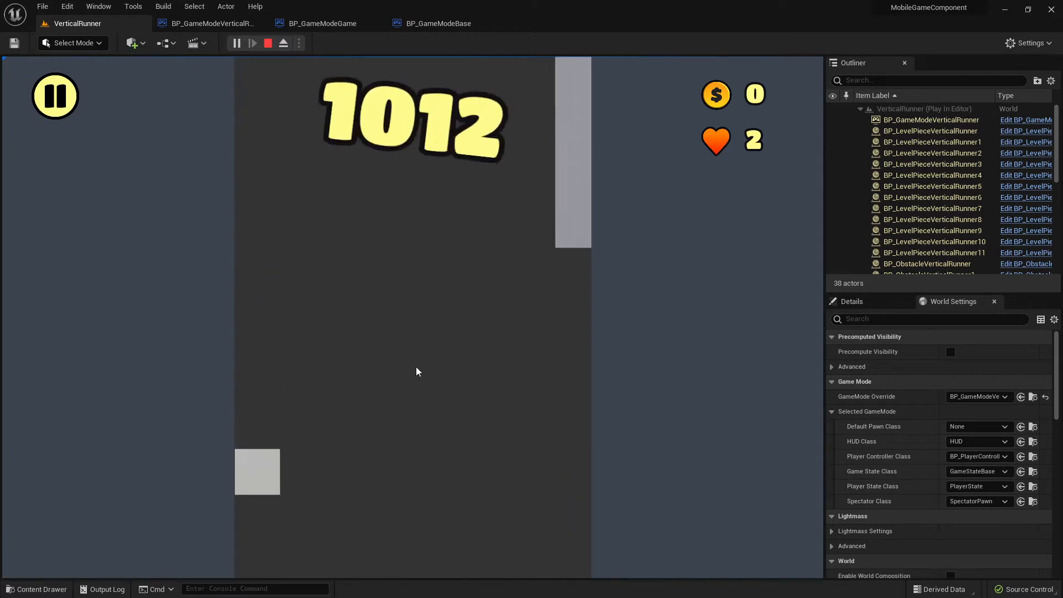
click(554, 310)
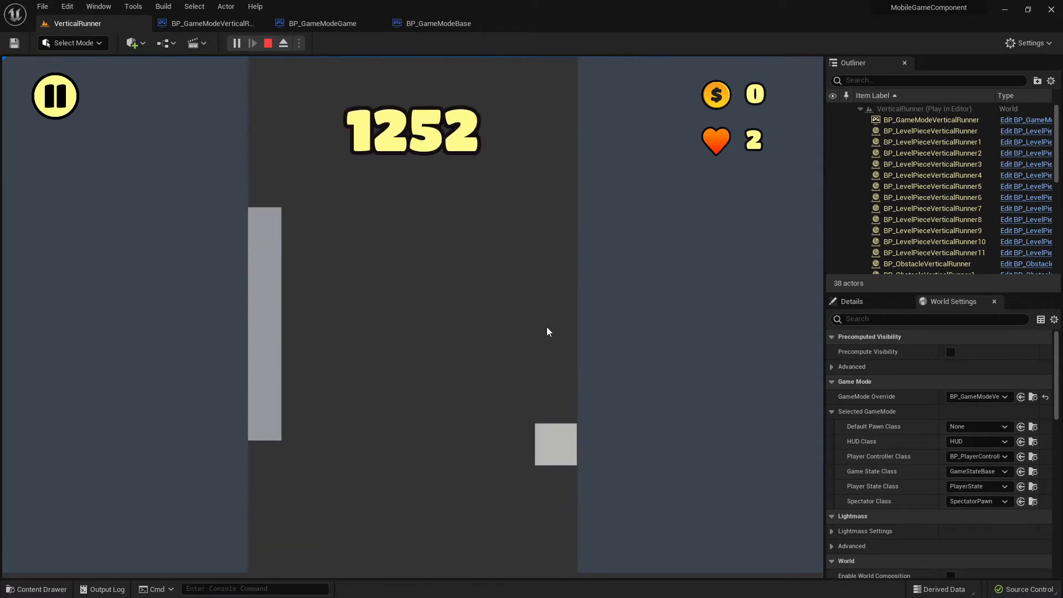
click(468, 331)
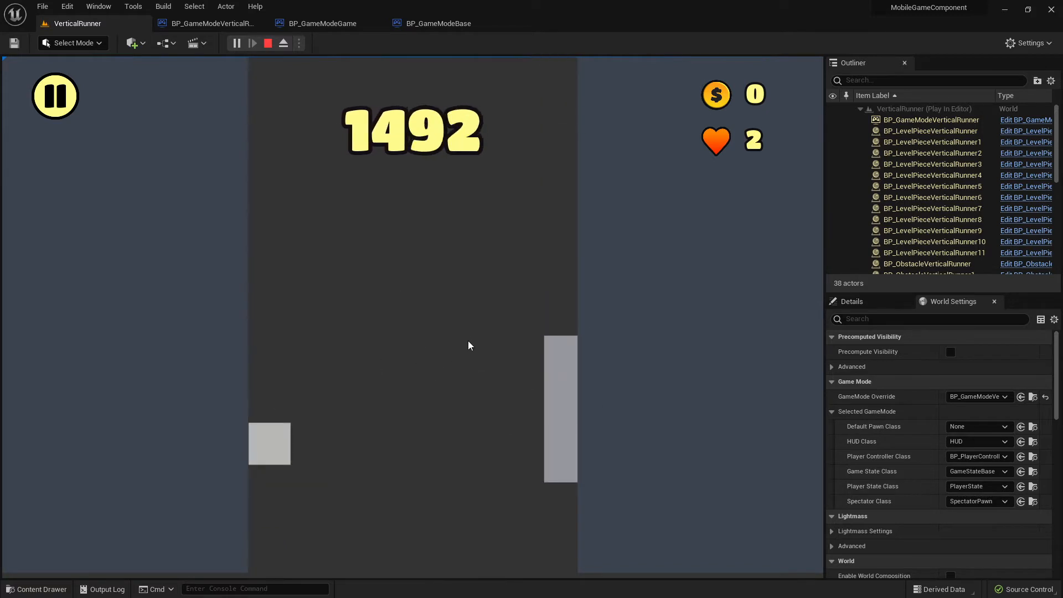
click(456, 357)
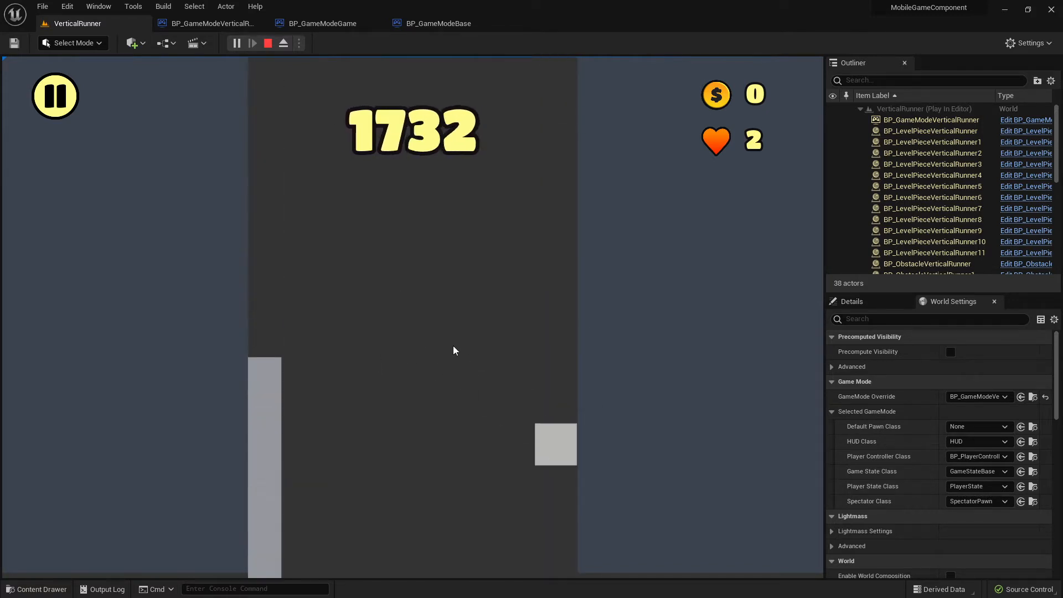
click(268, 43)
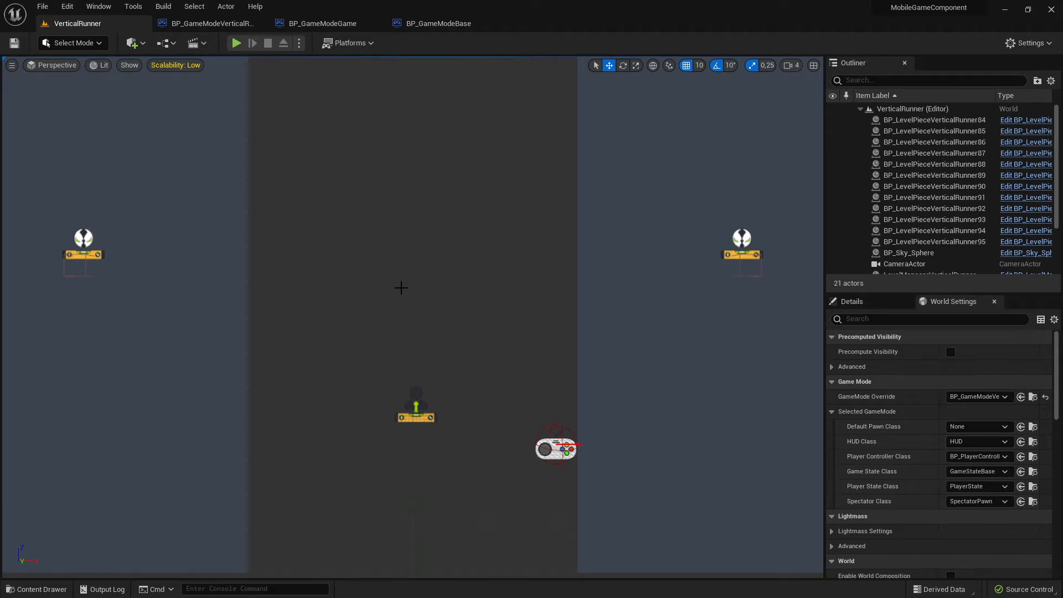
Add a breakpoint to the Event BeginPlay node in the BP_GameModeBase event graph.
click(435, 24)
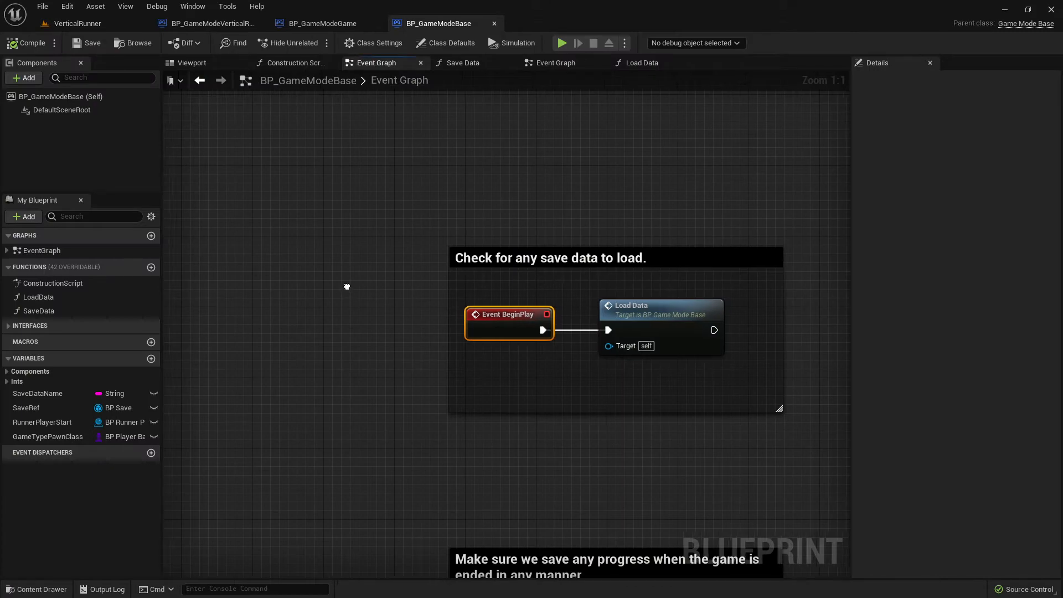
right_drag(347, 287, 325, 244)
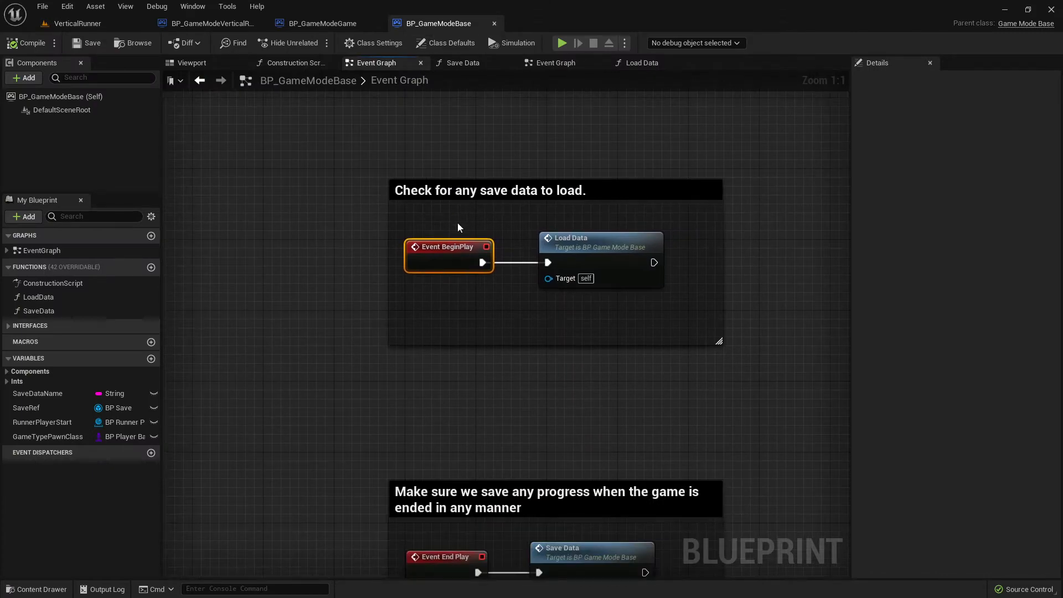
click(77, 23)
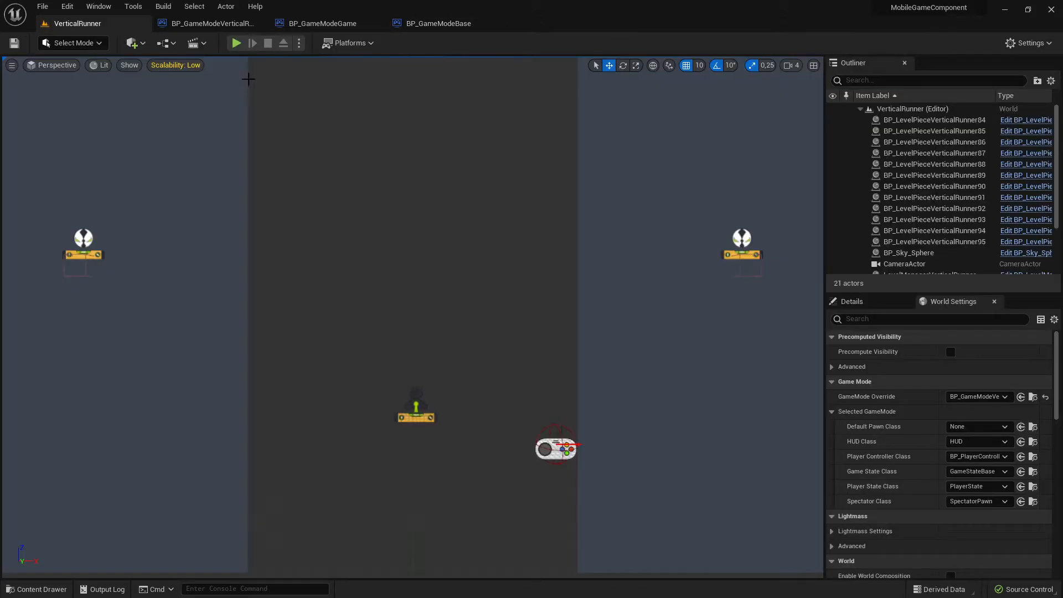
click(443, 25)
click(88, 25)
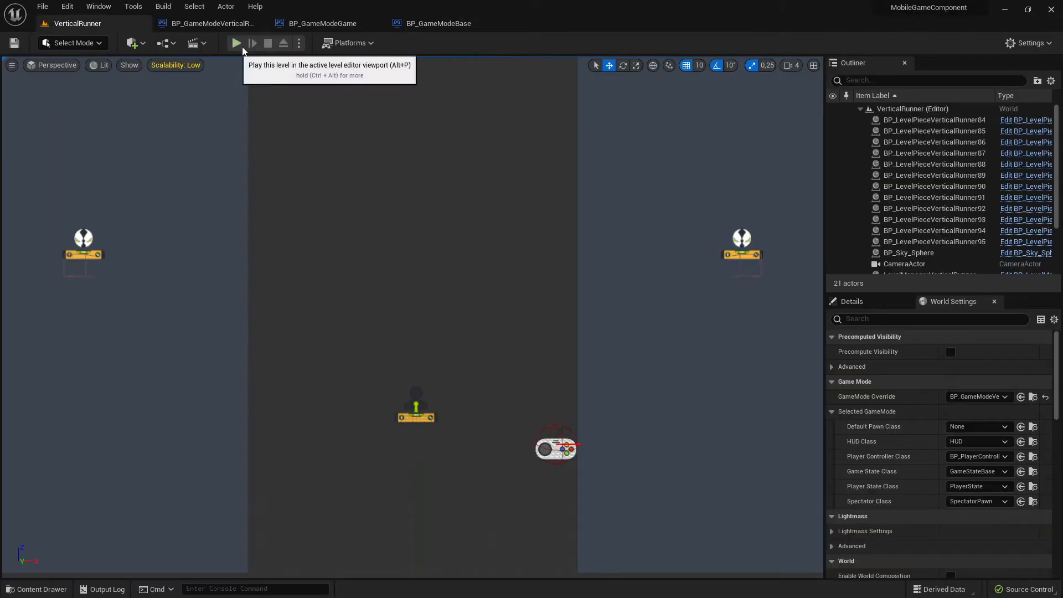
click(448, 25)
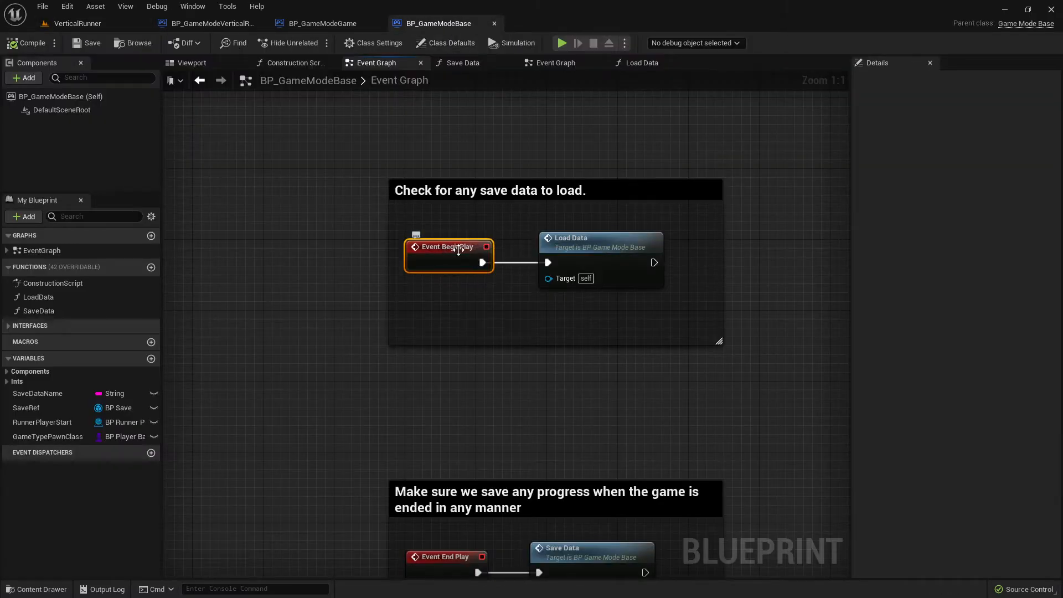
key(F9)
Run the VerticalRunner level, step from the Event BeginPlay breakpoint into the Load Data function, and stop the simulation.
click(105, 22)
click(248, 44)
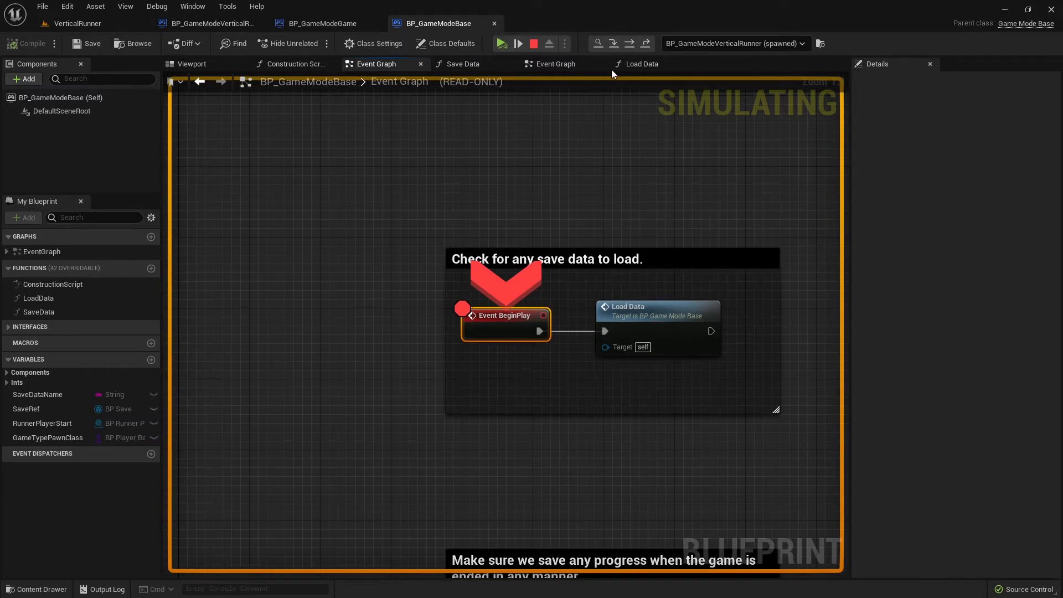
click(629, 44)
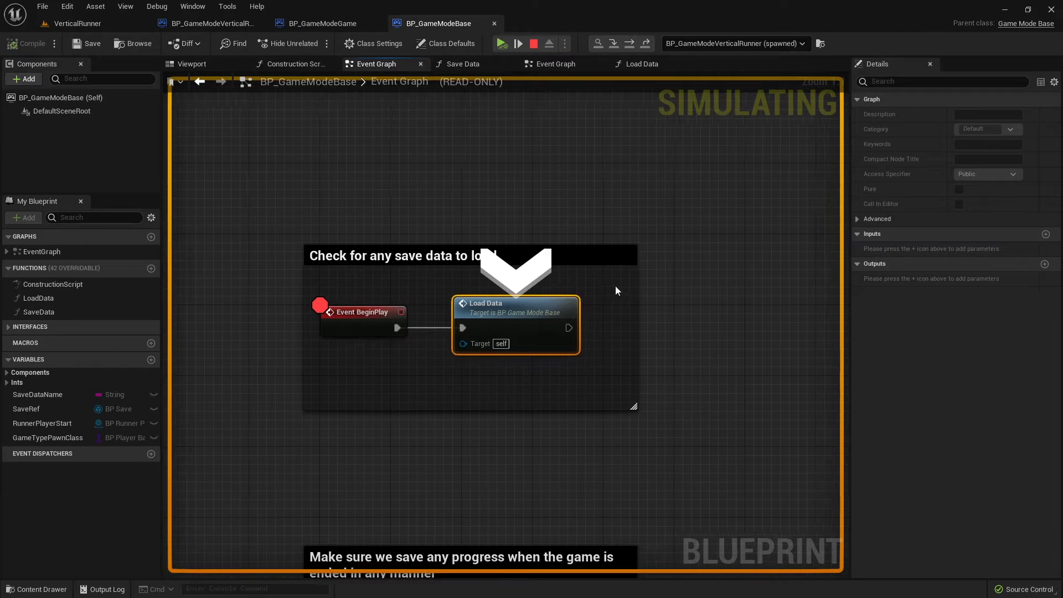
click(614, 44)
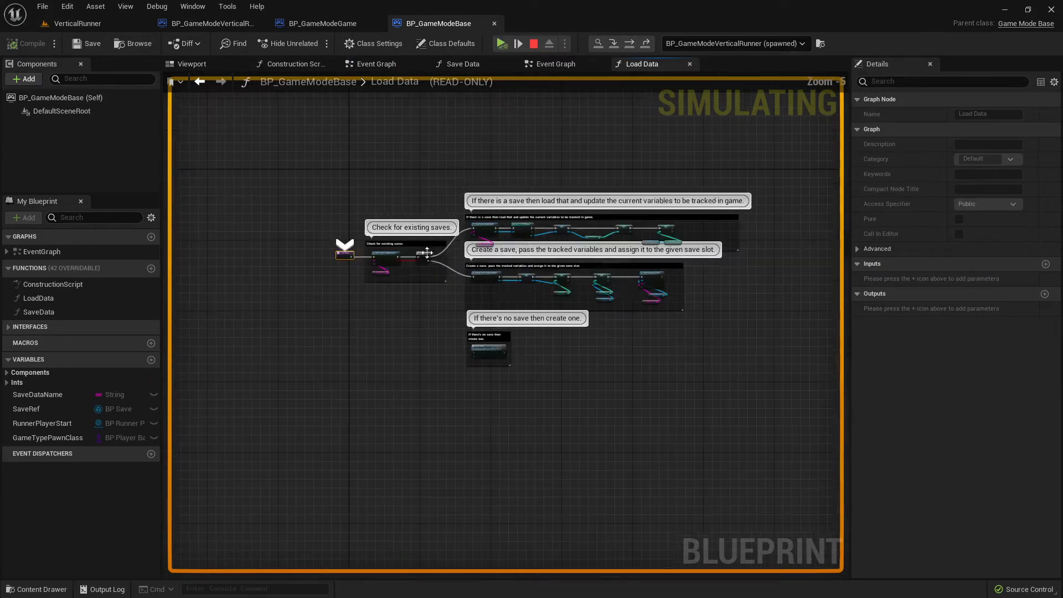
click(371, 188)
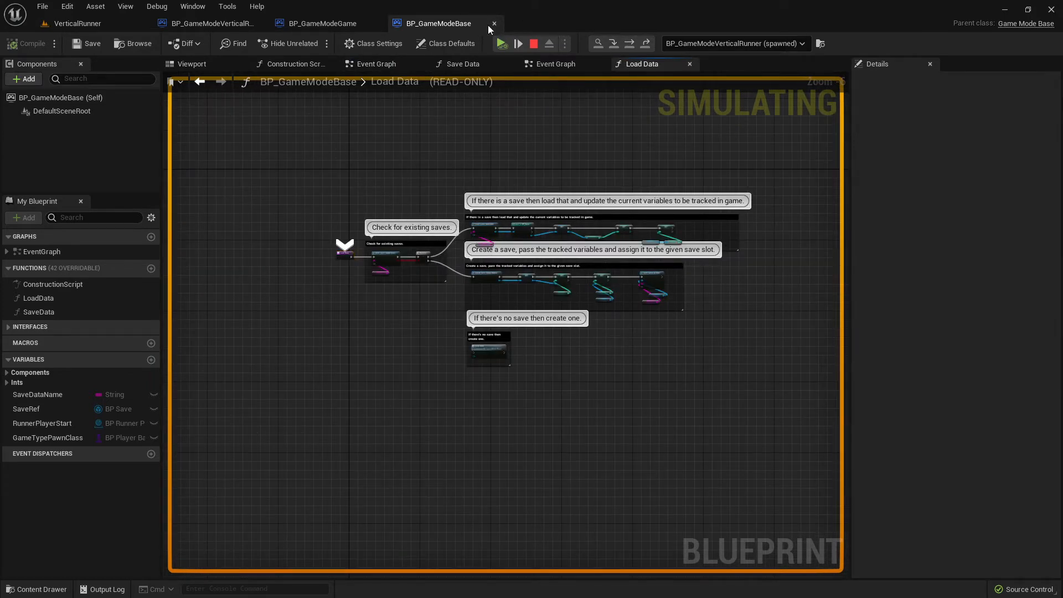
click(533, 44)
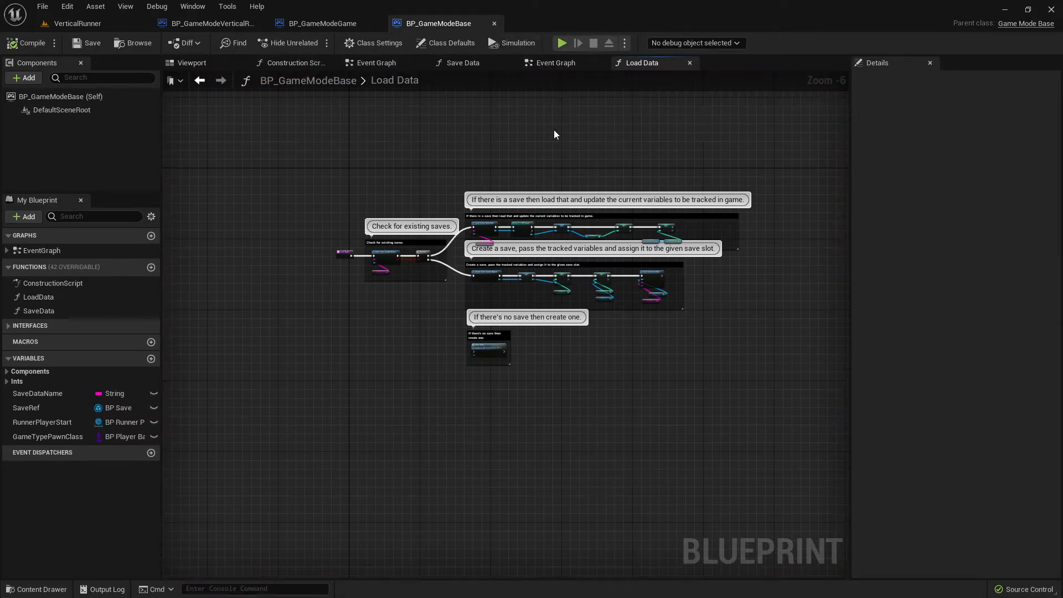
Examine the save-loading branch of the Load Data function and return to the VerticalRunner level.
scroll(492, 227, up, 6)
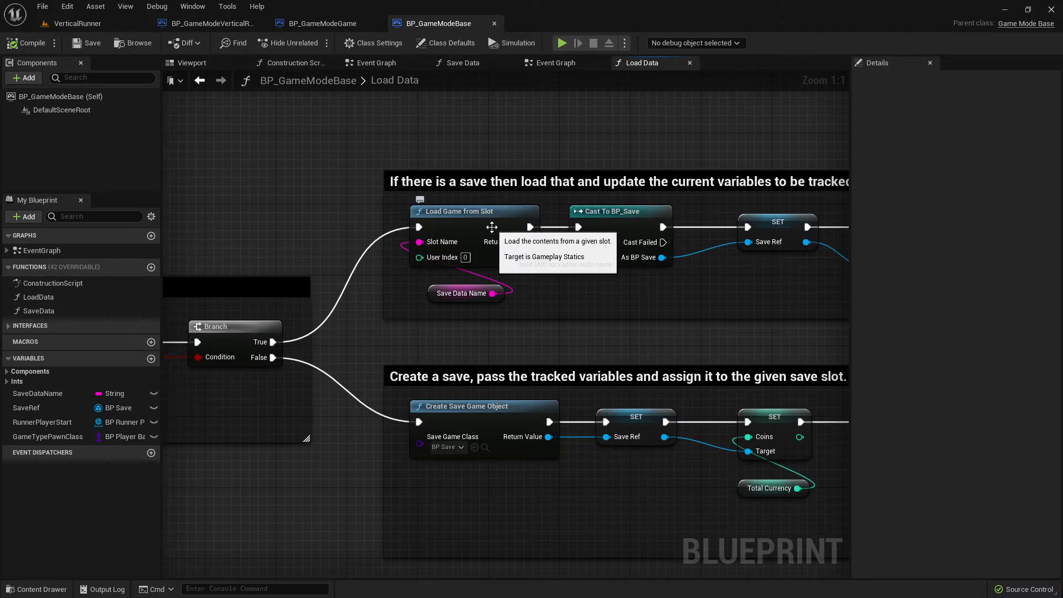
click(322, 23)
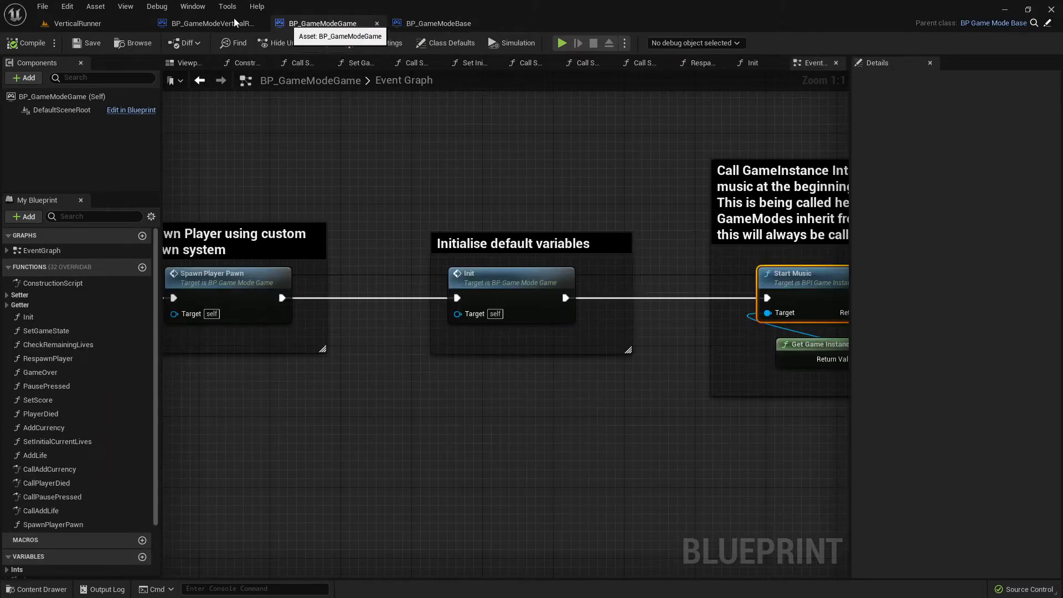
click(233, 22)
click(124, 22)
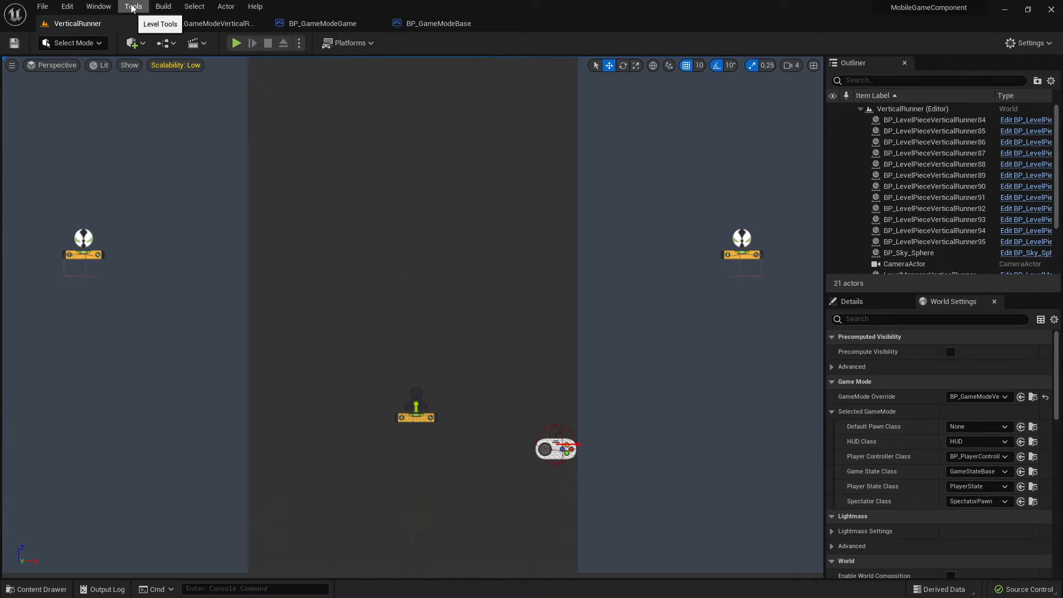
click(38, 589)
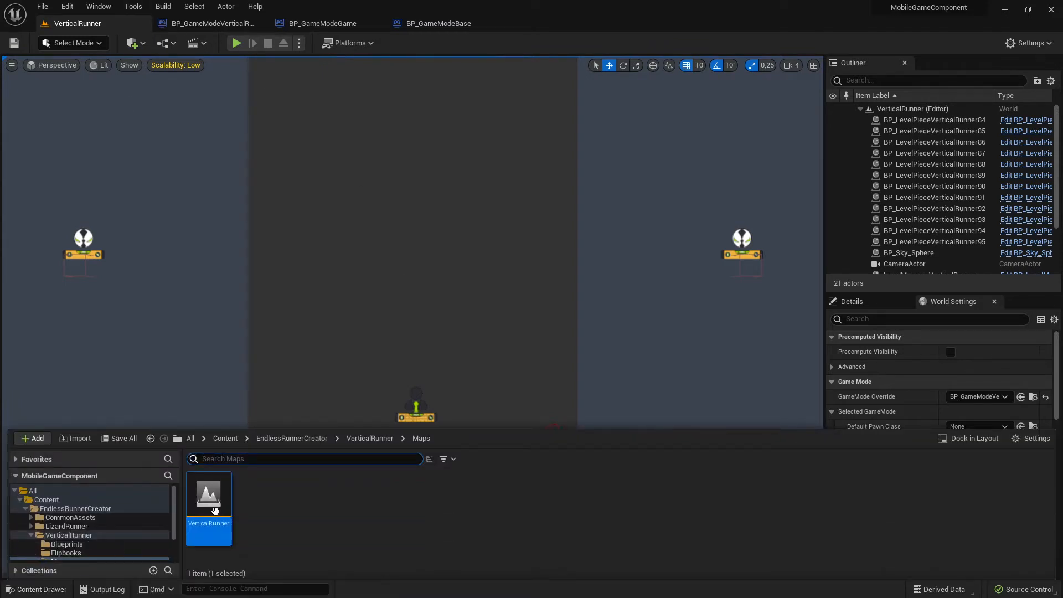
click(418, 272)
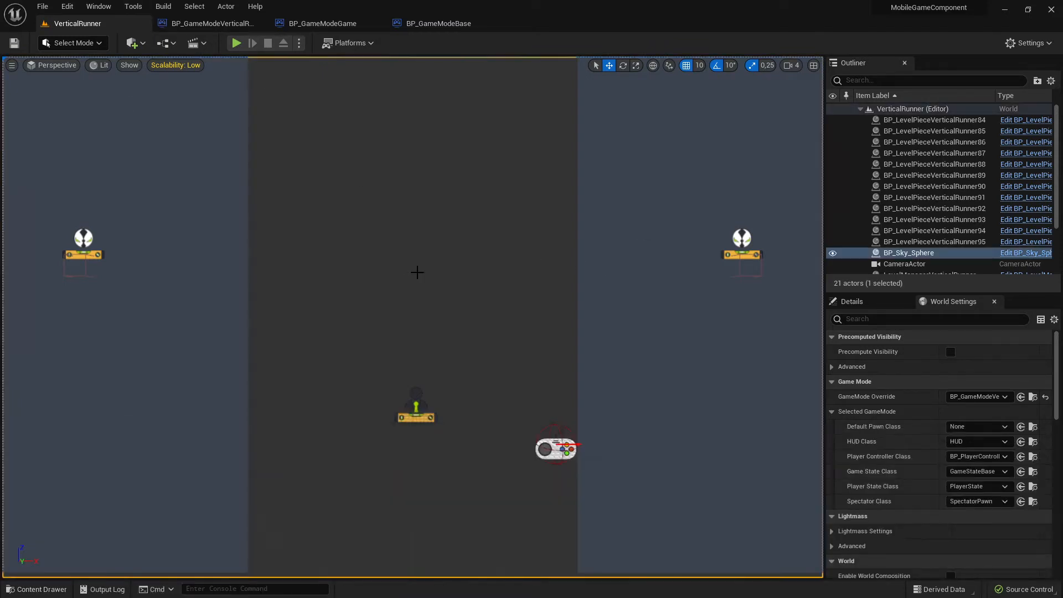
Switch to the browser and open the 2022 Epic MegaJam page from the itch.io jam calendar.
key(alt+Tab)
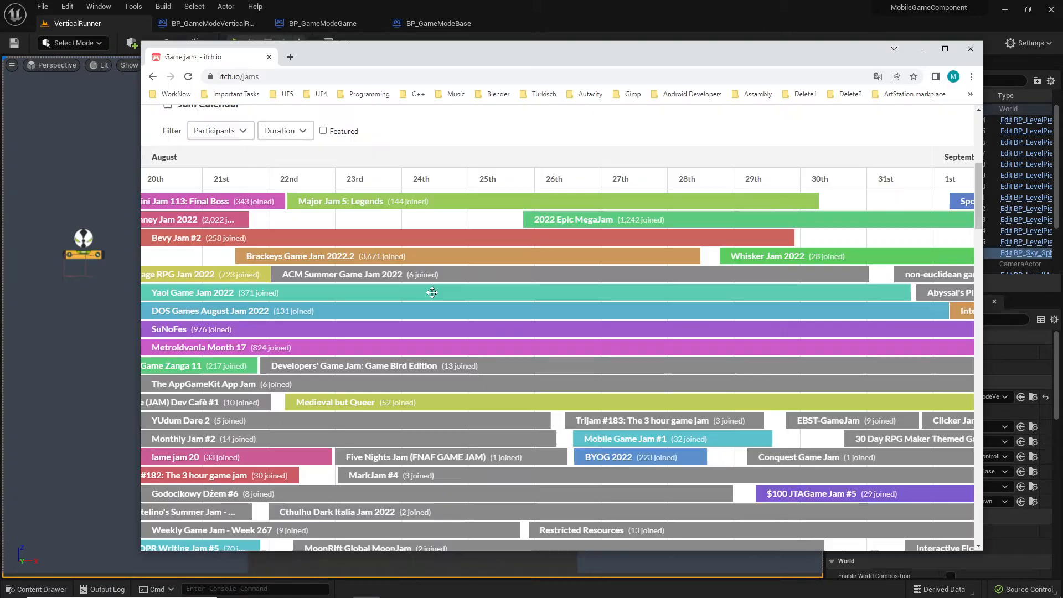
scroll(480, 236, up, 6)
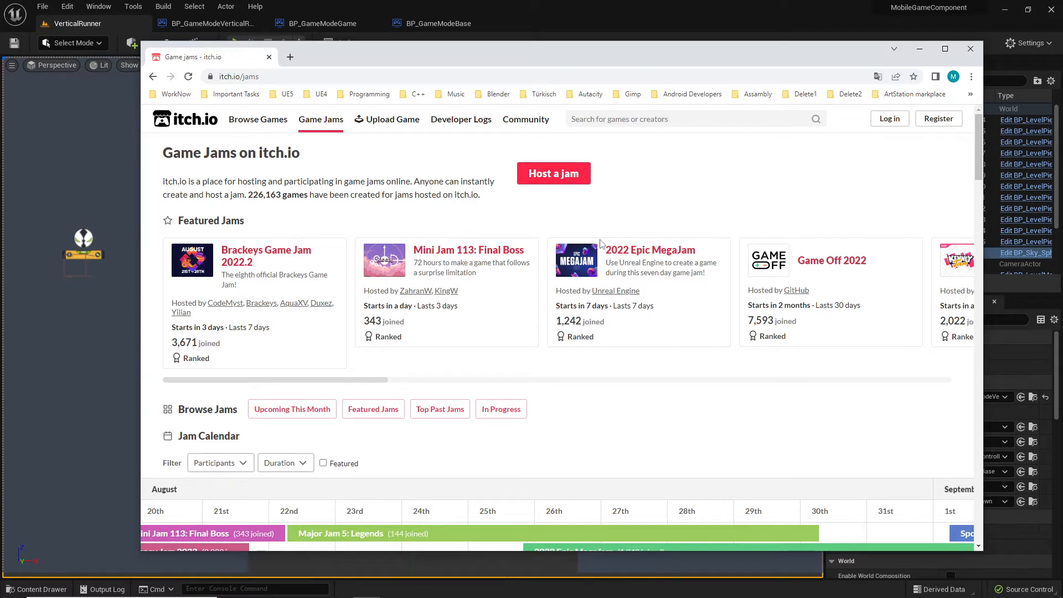
scroll(601, 244, down, 5)
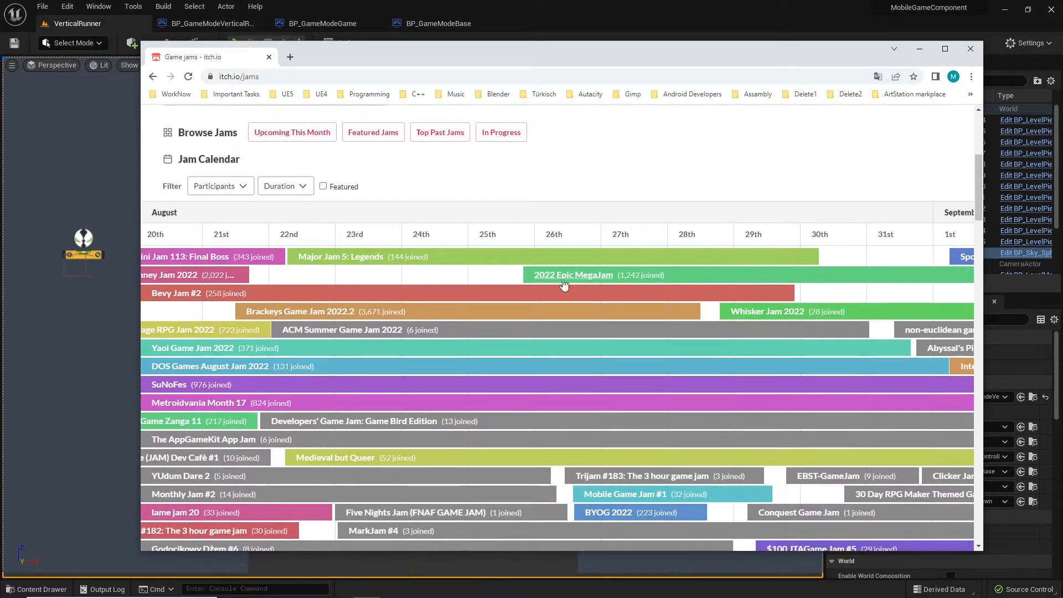
click(563, 284)
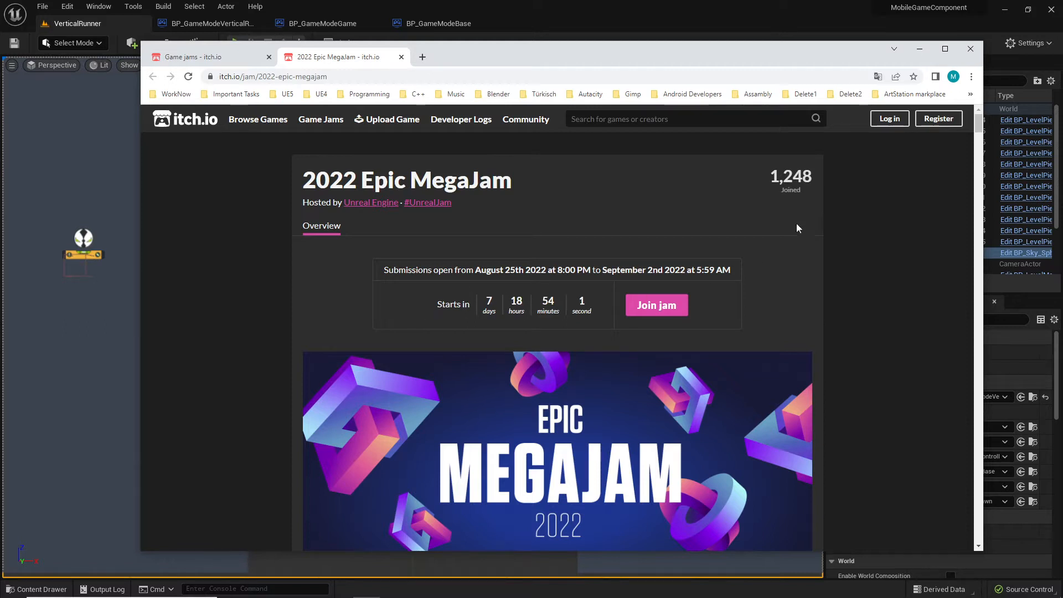
Review the 2022 Epic MegaJam title, submission dates and start countdown, and minimize the browser to return to the Unreal Editor.
drag(522, 181, 304, 184)
click(543, 175)
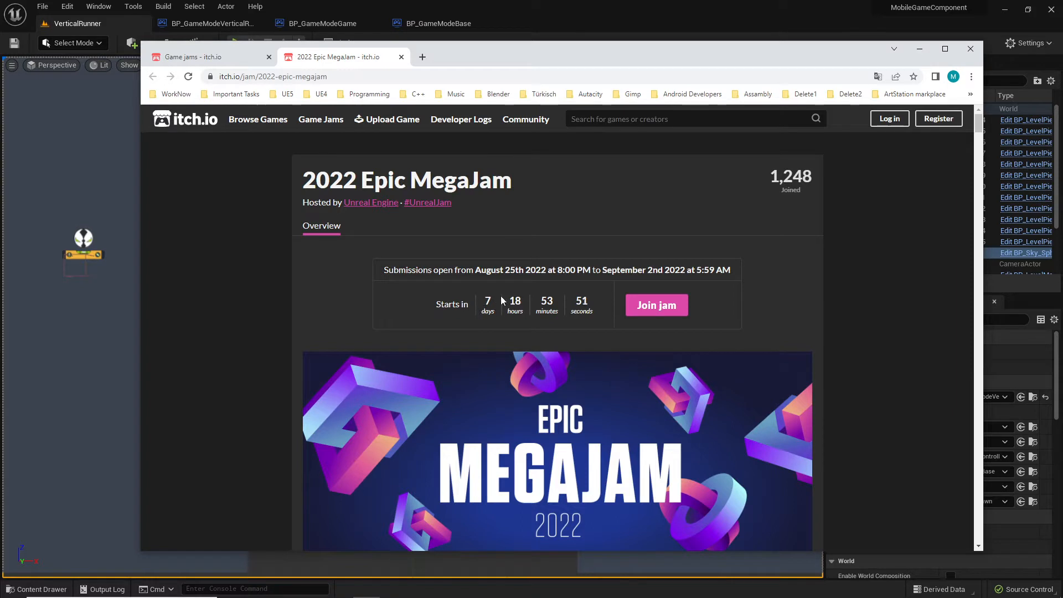
drag(481, 303, 537, 304)
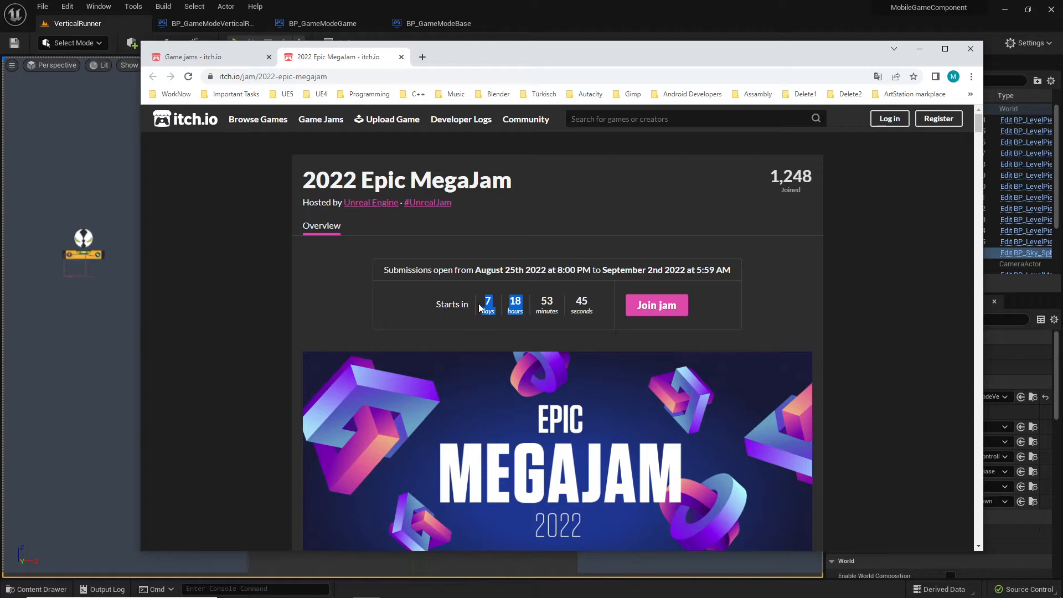
scroll(522, 311, down, 1)
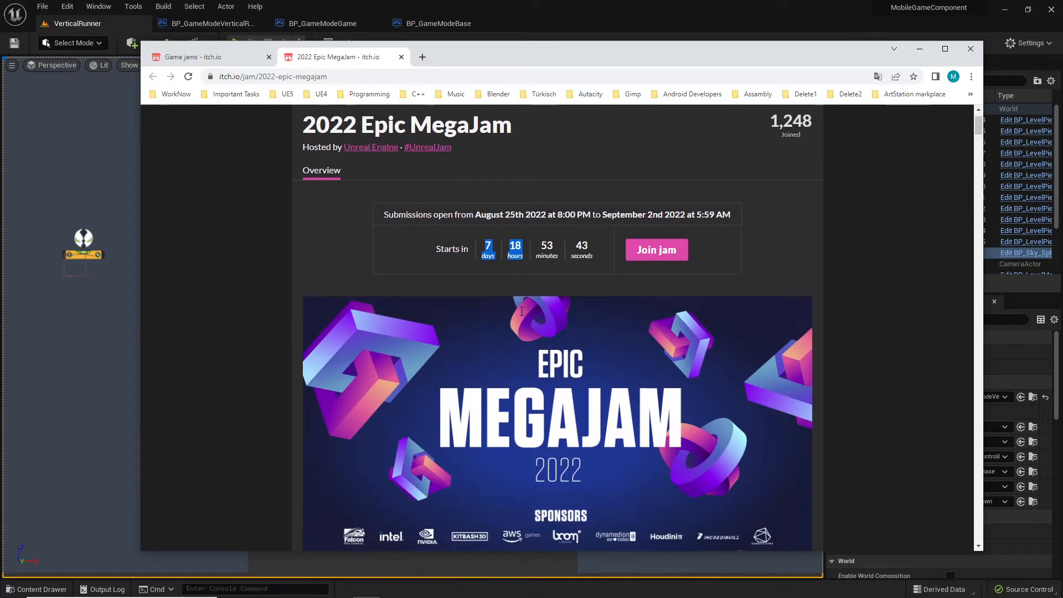
scroll(529, 311, up, 1)
click(800, 289)
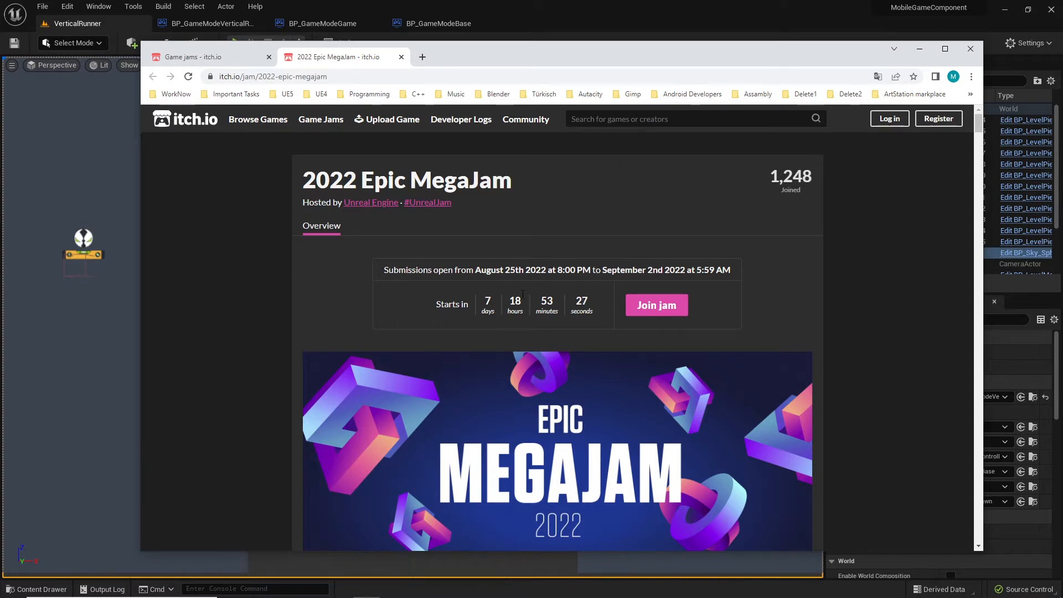
mouse_move(619, 269)
click(919, 49)
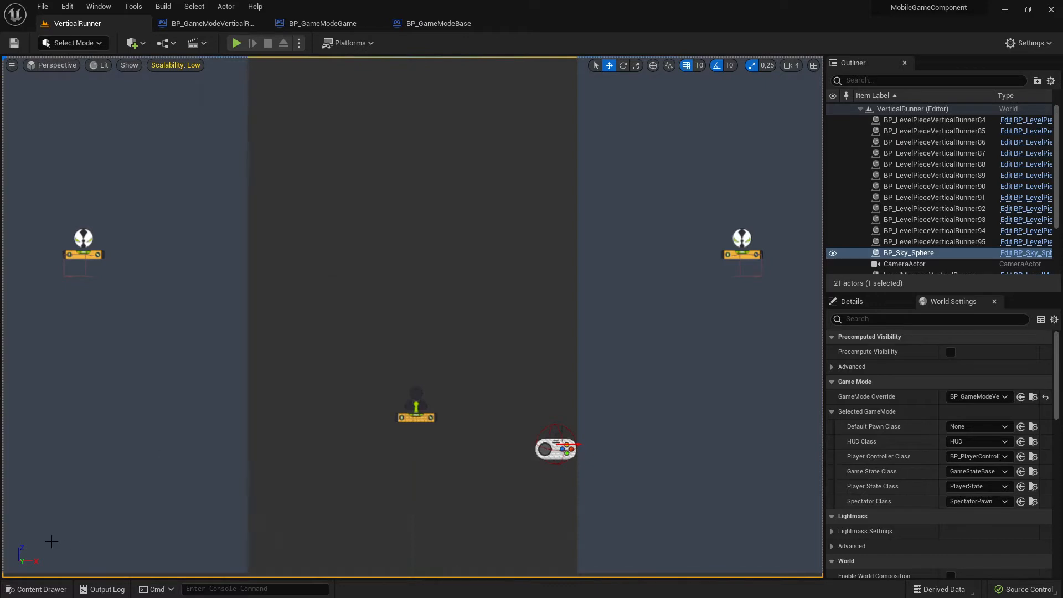
Look through the Blueprints and Maps folders of VerticalRunner in the project content.
click(44, 590)
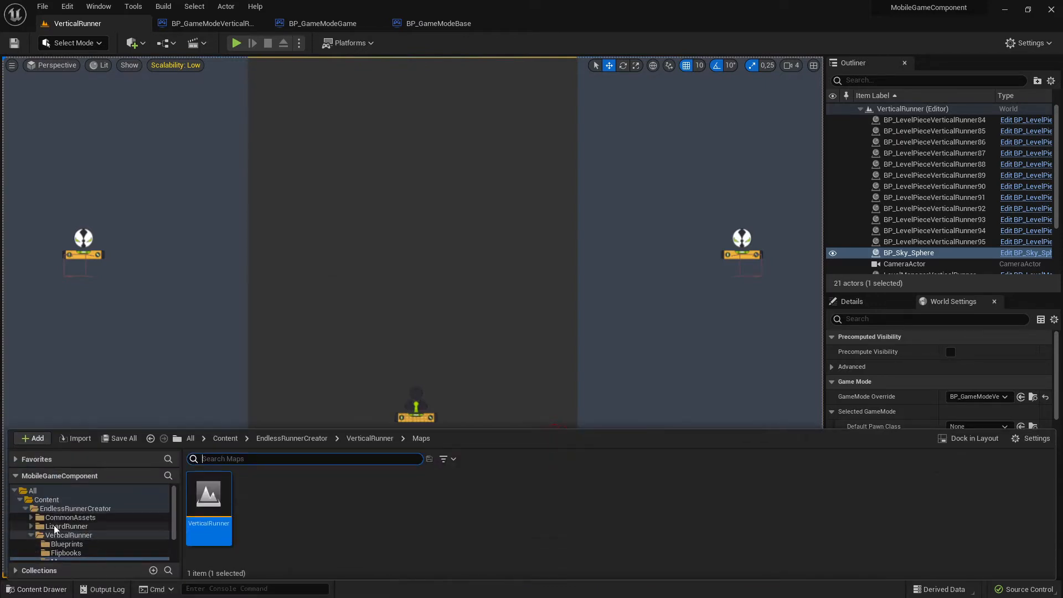
click(75, 508)
click(75, 545)
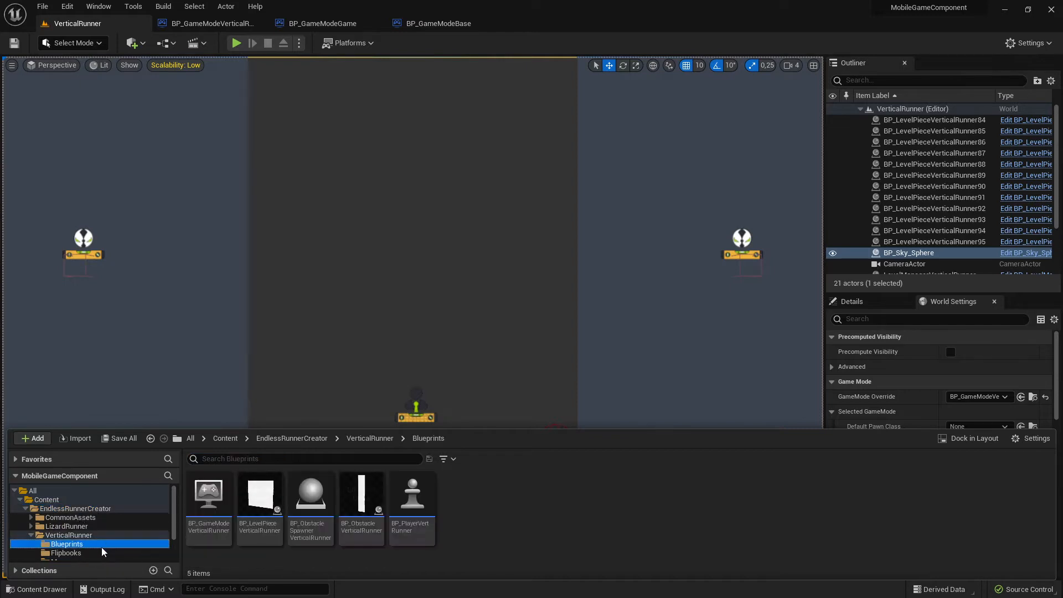
scroll(83, 548, down, 2)
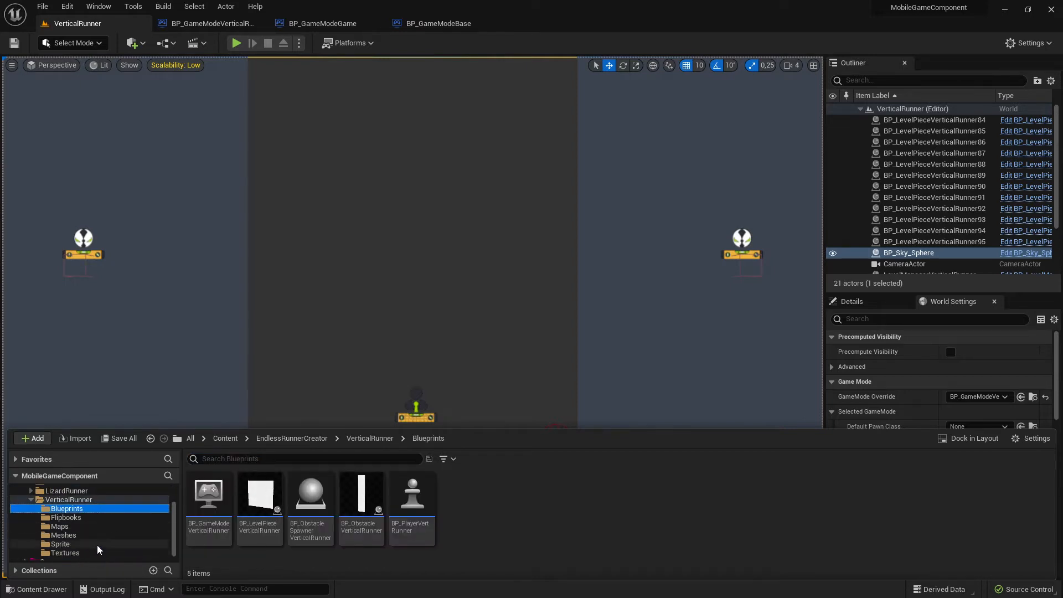
click(60, 526)
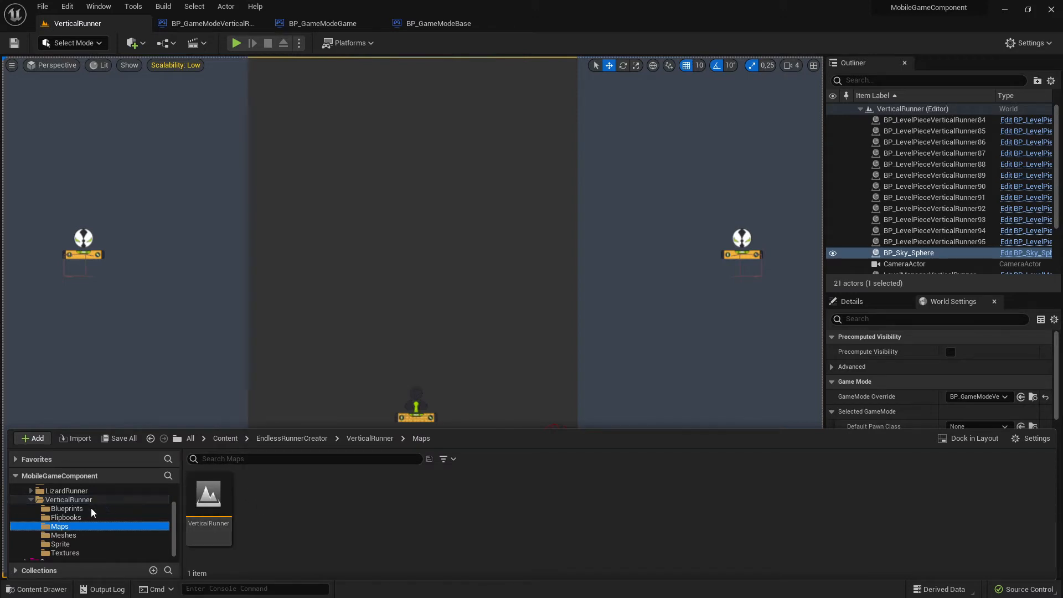
scroll(94, 509, down, 1)
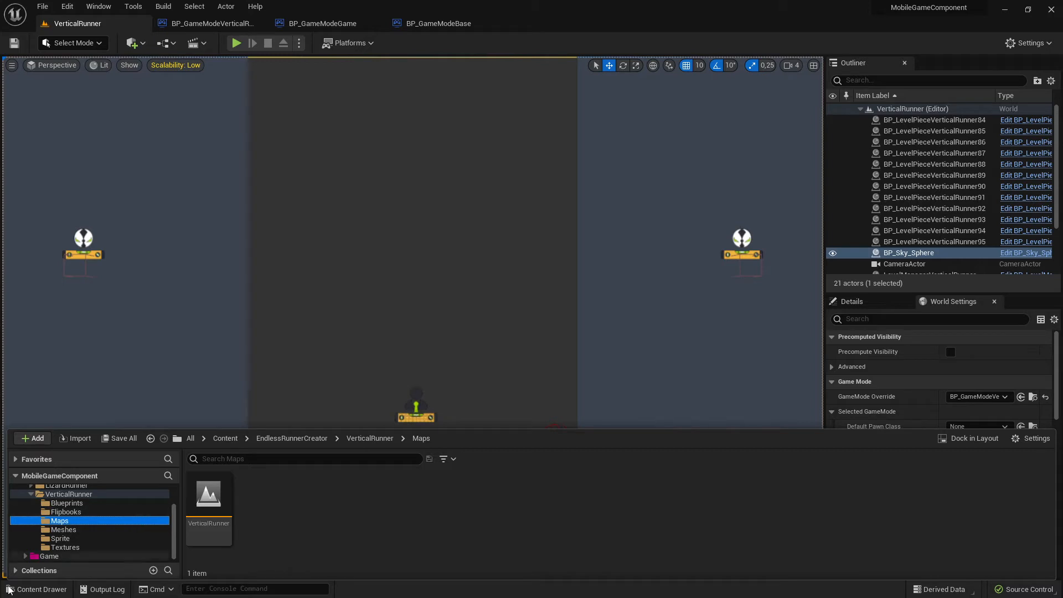
Open the Map_Game level from the Game/Level folder.
click(50, 556)
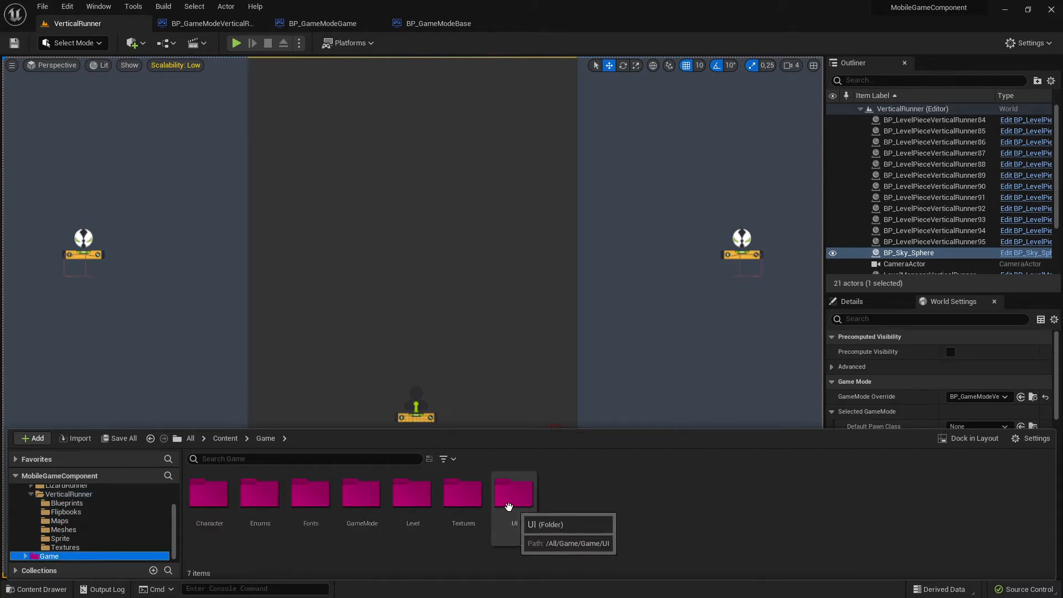
double_click(411, 499)
double_click(207, 501)
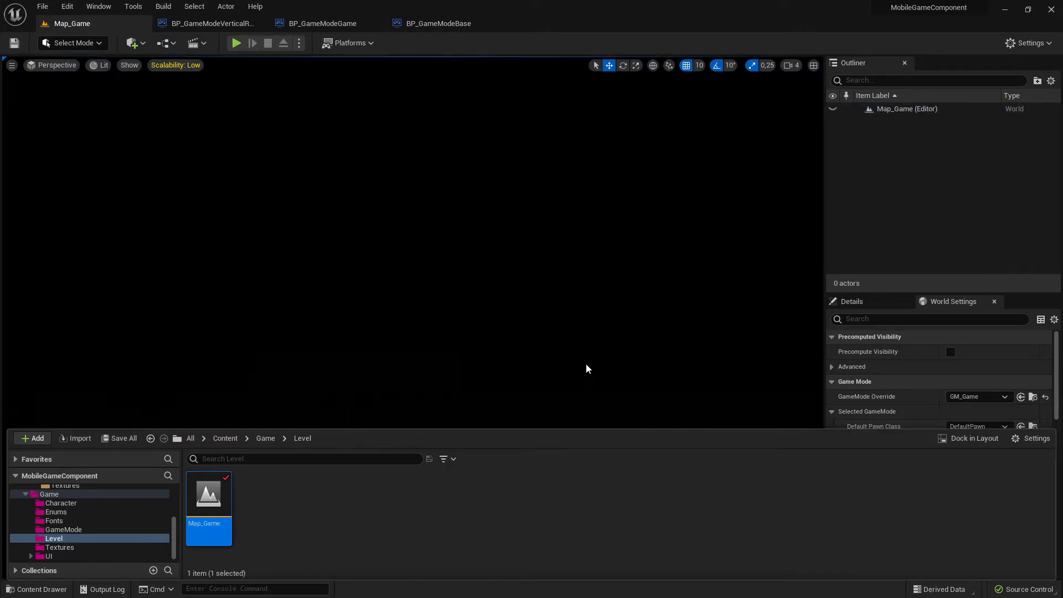
click(586, 365)
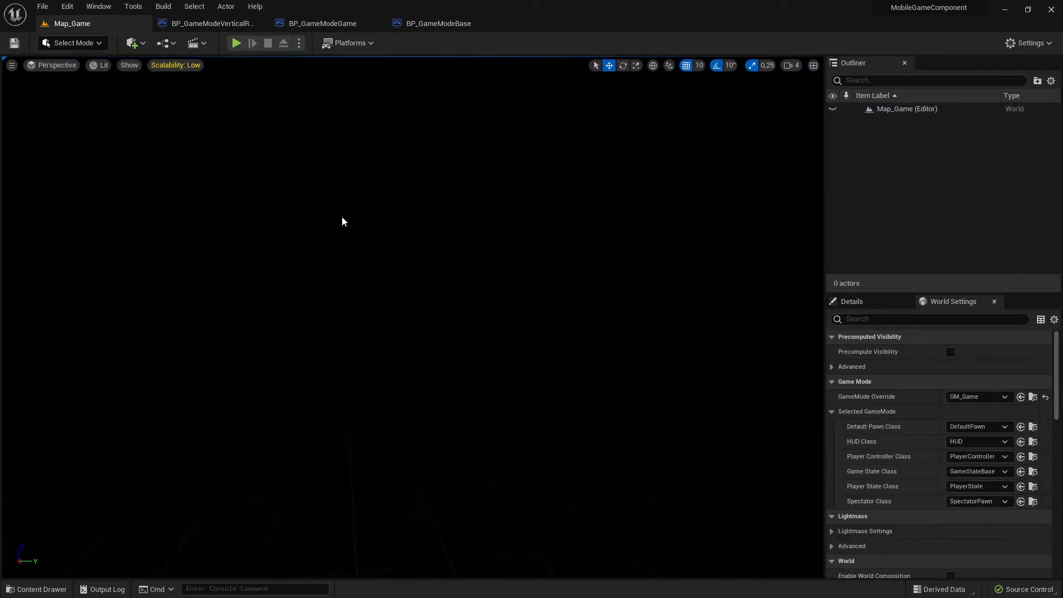
Play-test Map_Game to view its Play and Quit menu, and stop the session.
click(236, 43)
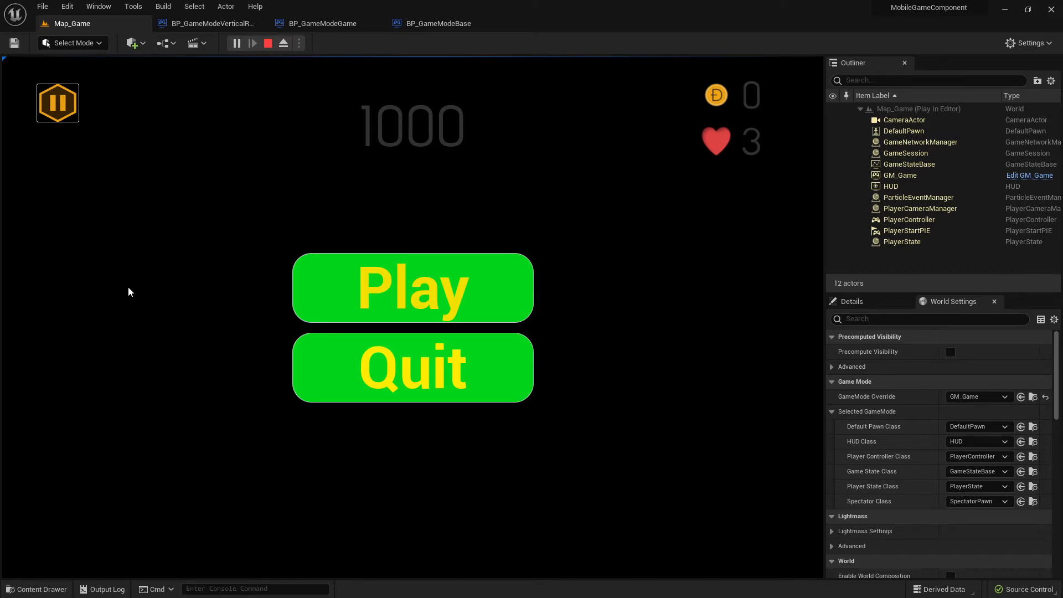
key(super)
click(268, 43)
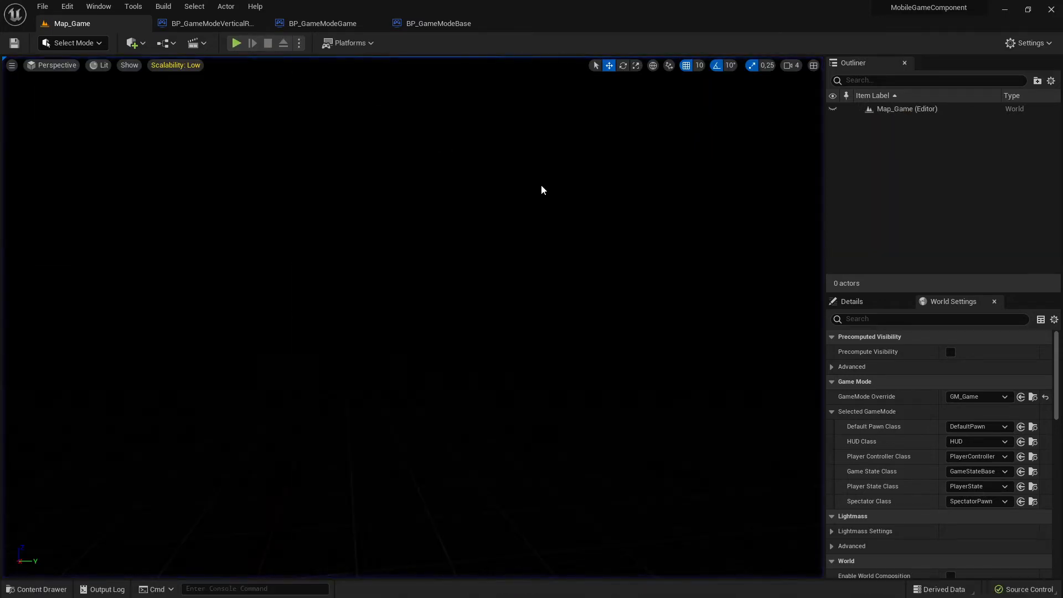
click(953, 302)
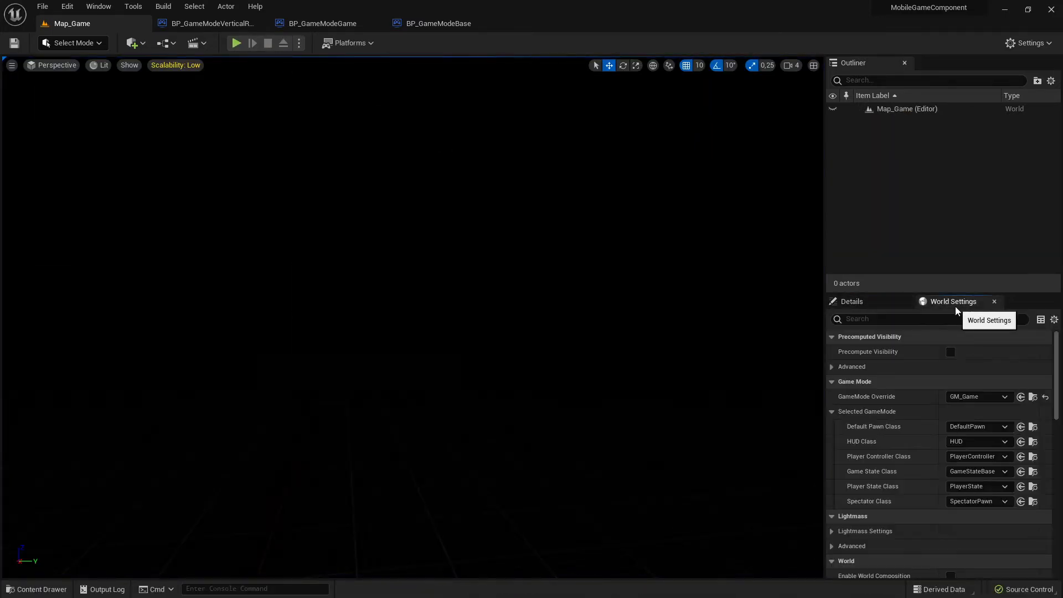
Open the WBP_Menu widget blueprint from the Game/UI/Menu/MainMenu folder.
click(39, 590)
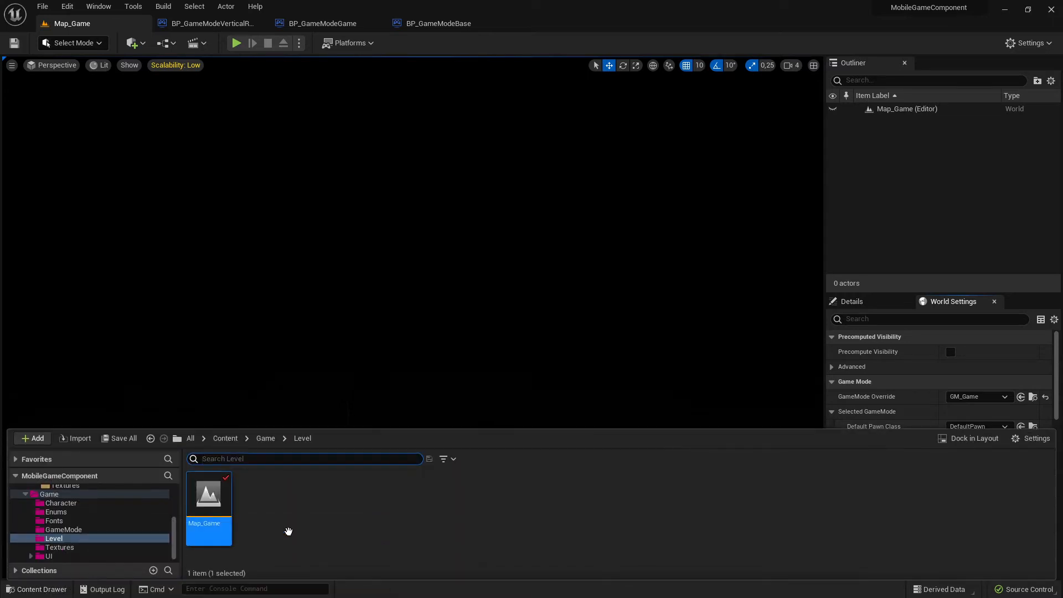
click(56, 556)
double_click(217, 508)
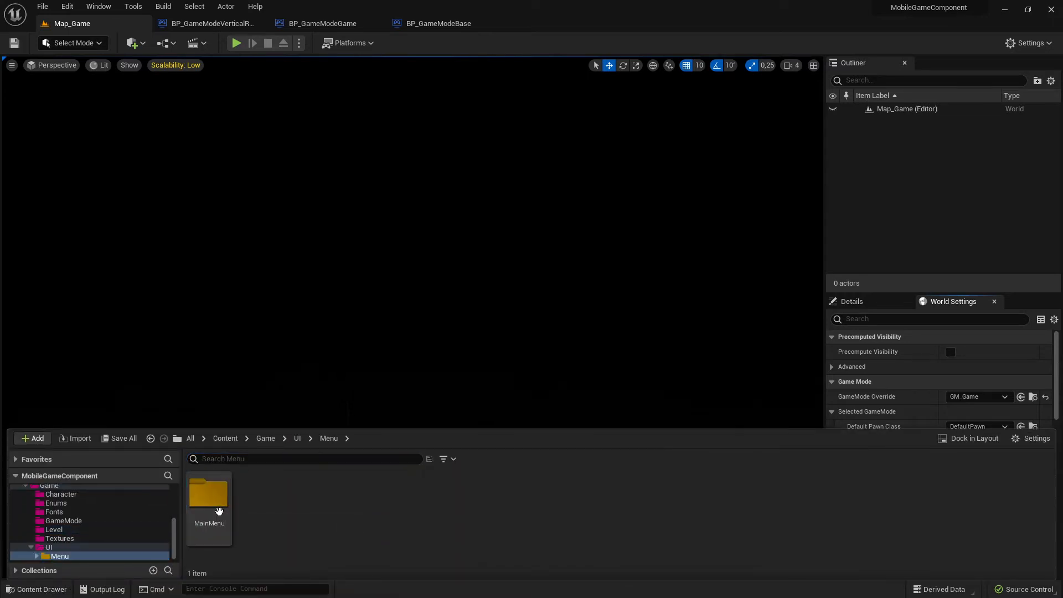
double_click(219, 510)
double_click(226, 508)
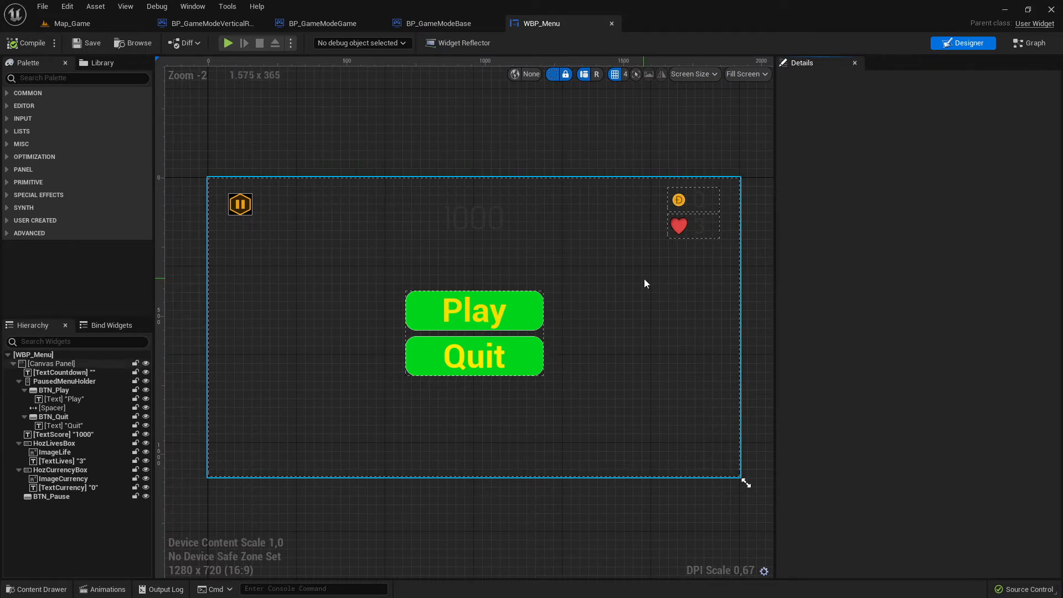
In the WBP_Menu event graph, wire the BTN_Play click event to the unpause Branch and move the Open Level node off the wire.
click(1030, 43)
scroll(675, 256, down, 4)
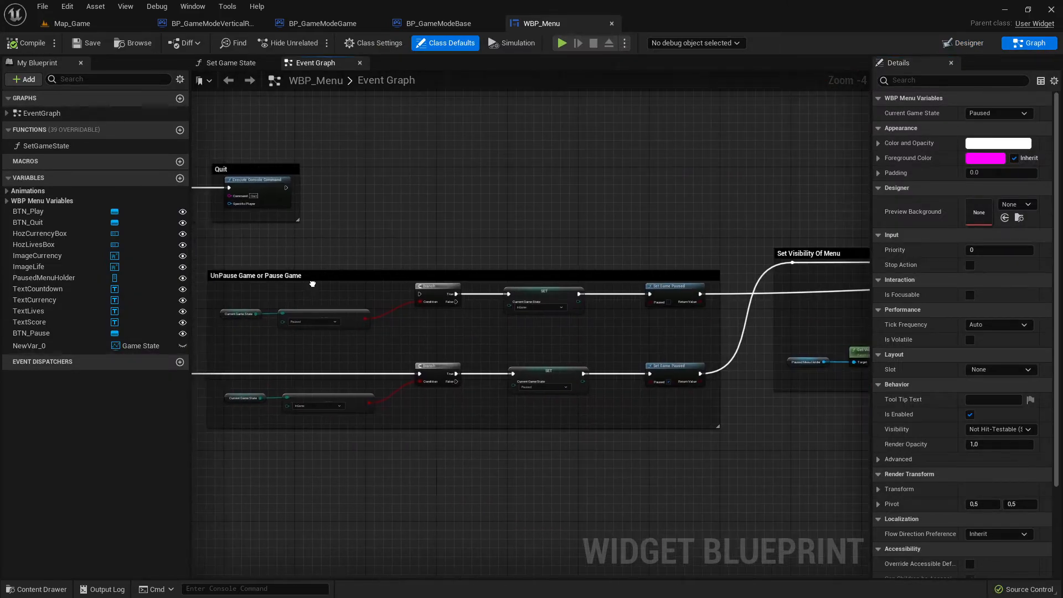
scroll(416, 283, up, 4)
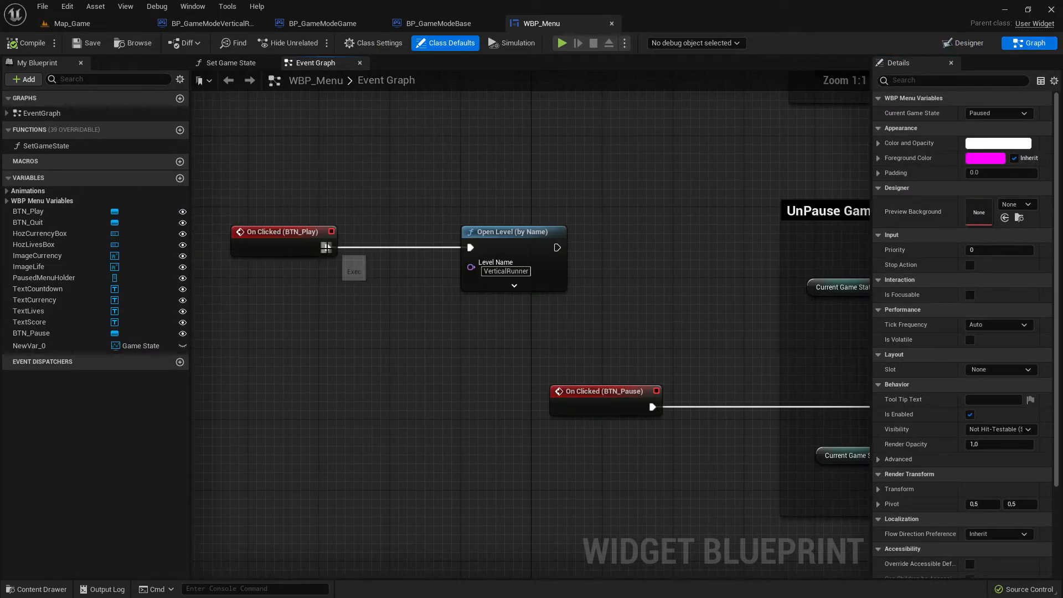
drag(327, 247, 783, 246)
scroll(781, 249, down, 6)
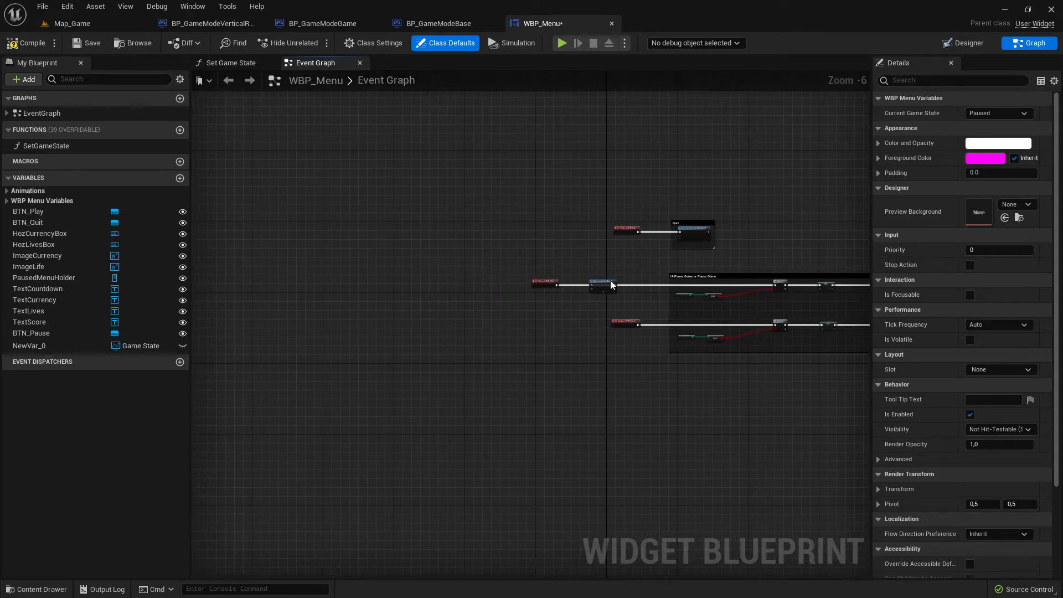
click(610, 258)
Inspect the score, currency and lives text elements in the WBP_Menu designer layout.
click(963, 43)
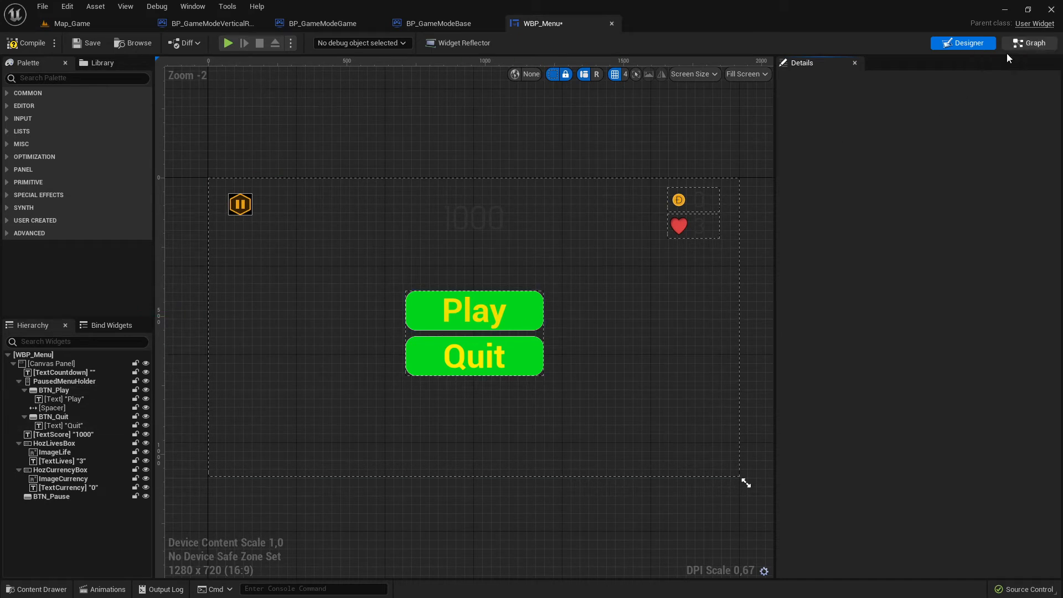
click(372, 279)
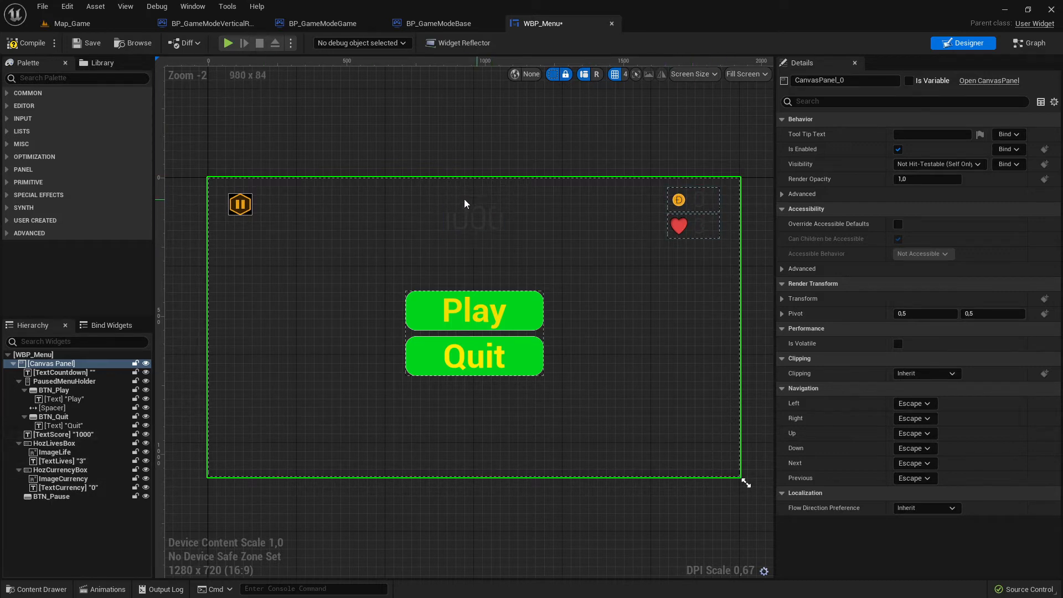
click(466, 219)
click(697, 200)
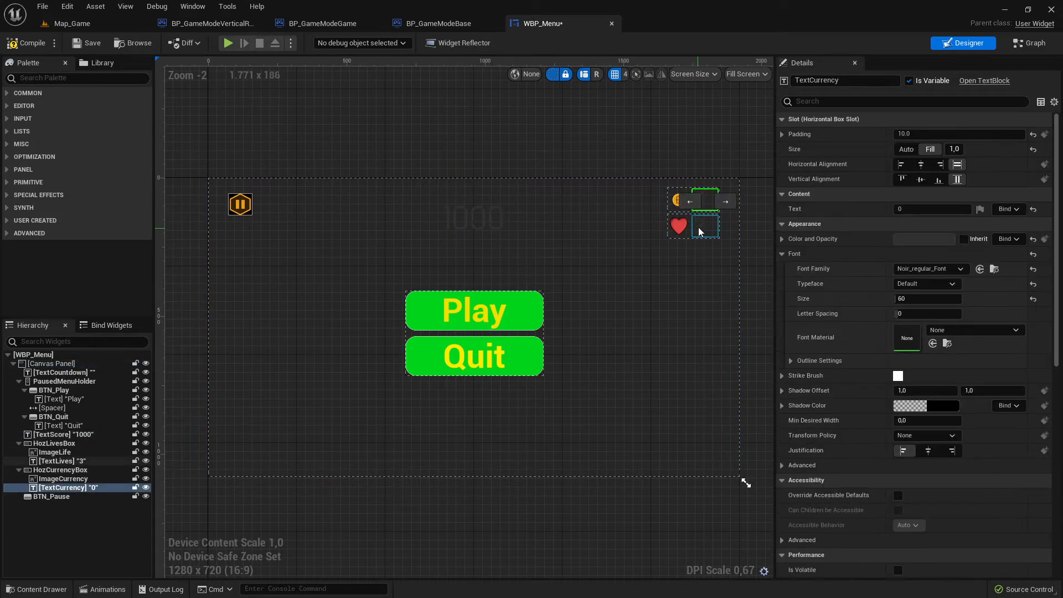
click(699, 227)
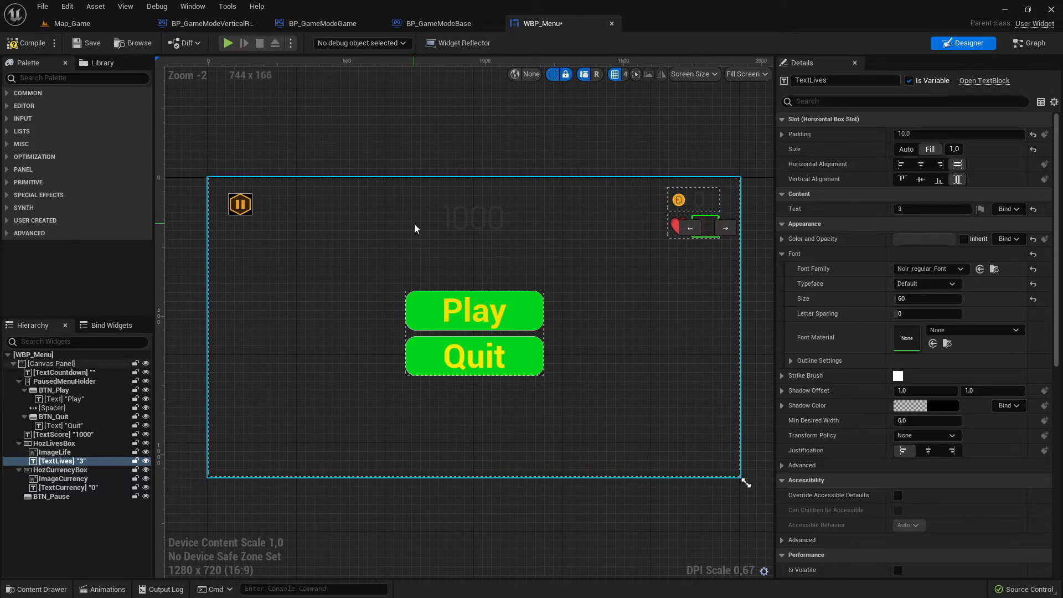
Connect the BTN_Play click event to the Open Level (by Name) node that loads VerticalRunner.
click(1032, 43)
scroll(571, 271, up, 5)
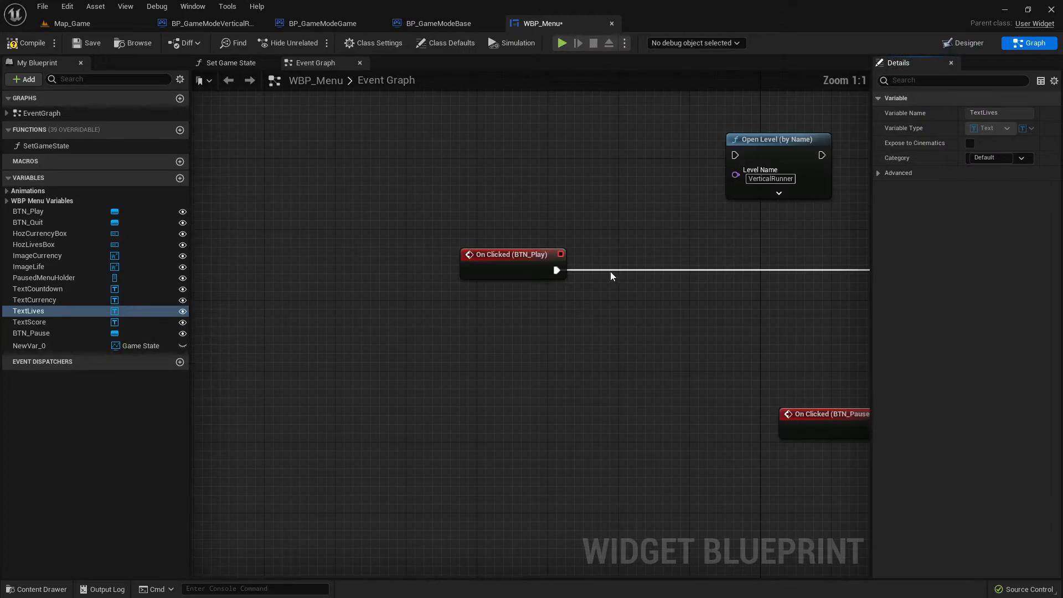
drag(561, 270, 745, 257)
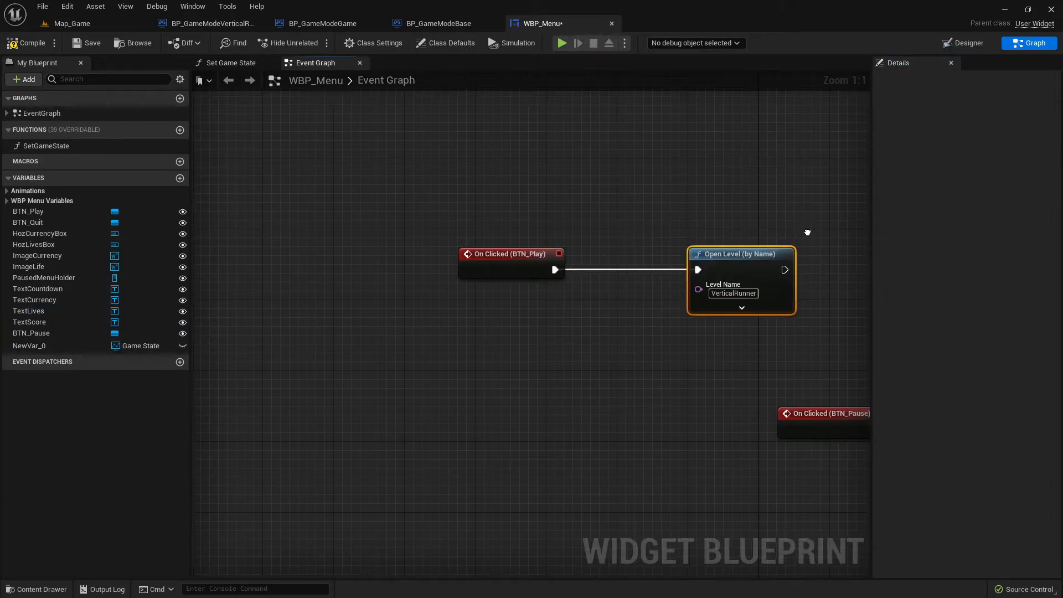
Examine the UnPause Game or Pause Game section of the event graph and return to the WBP_Menu designer layout.
right_drag(806, 233, 494, 289)
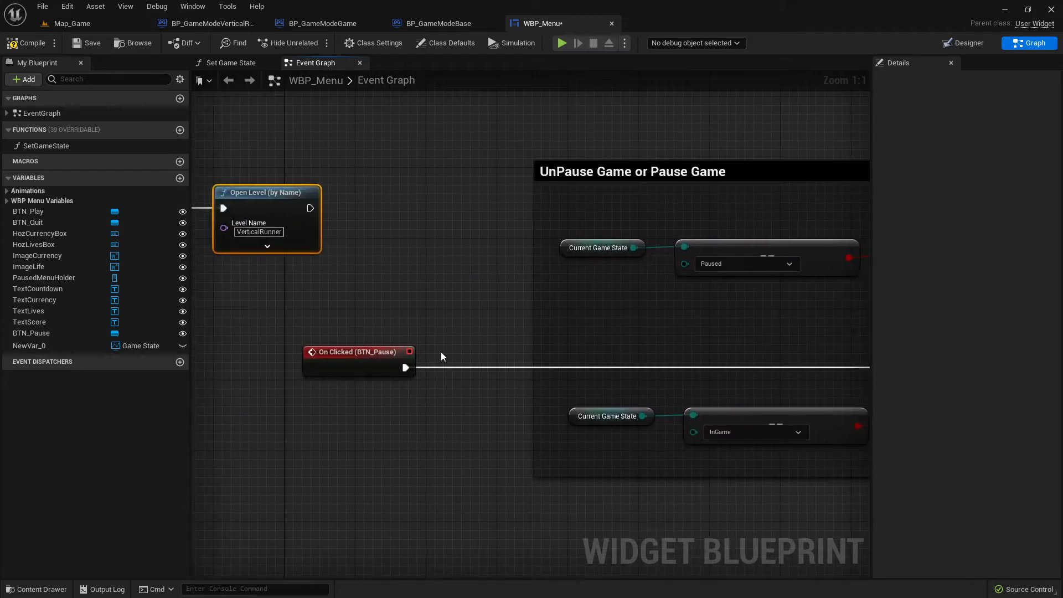
scroll(441, 351, down, 5)
right_drag(495, 343, 334, 313)
right_drag(461, 288, 456, 246)
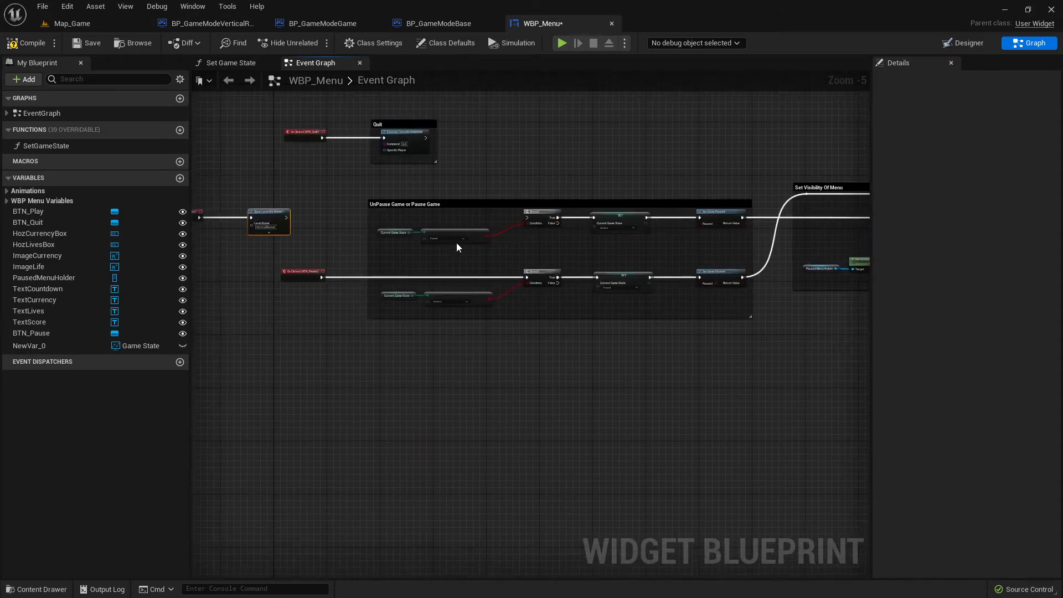
drag(365, 181, 866, 386)
click(975, 43)
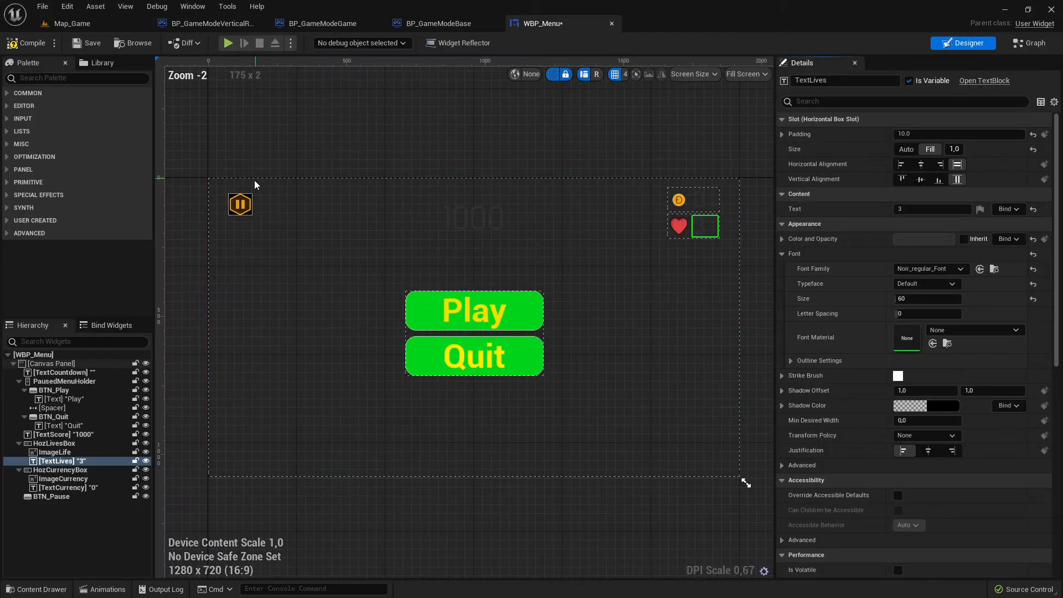
Open the BTN_Pause click event from the button's details and examine its pause logic through to the Set Visibility Of Menu section.
scroll(946, 476, down, 15)
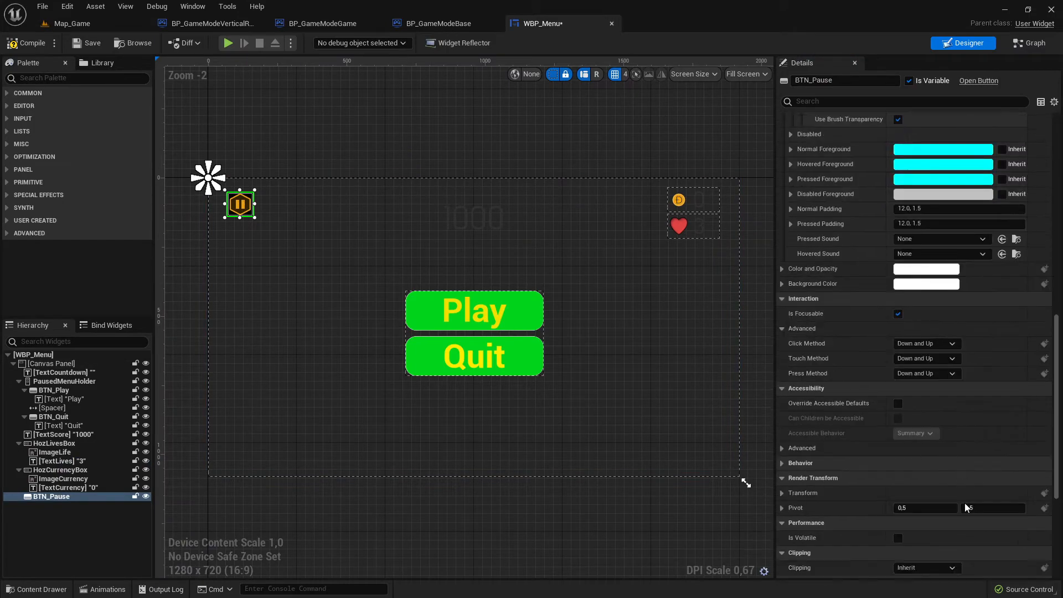
click(942, 512)
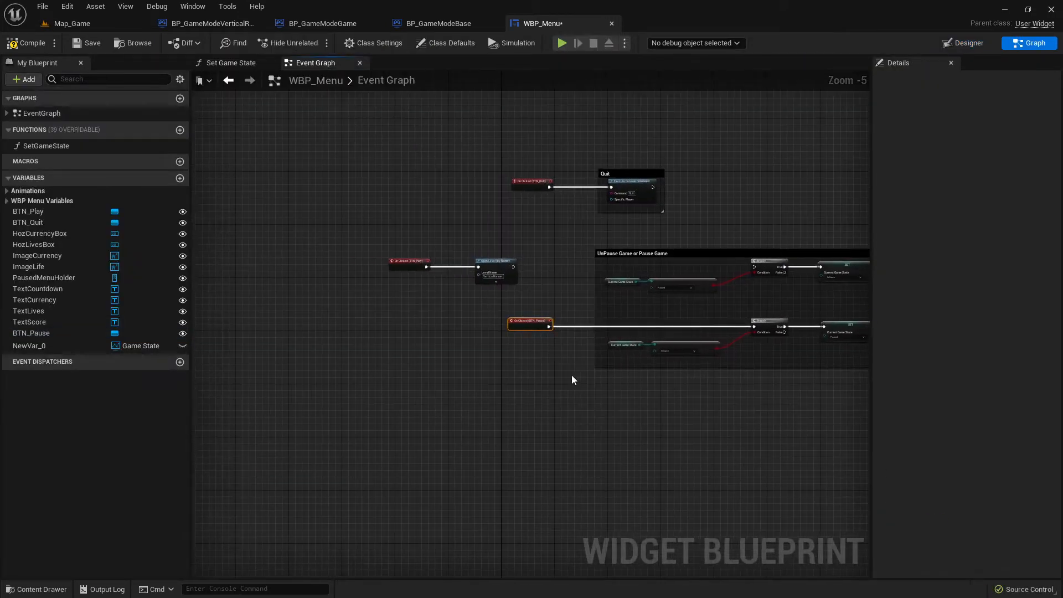
right_drag(740, 317, 434, 320)
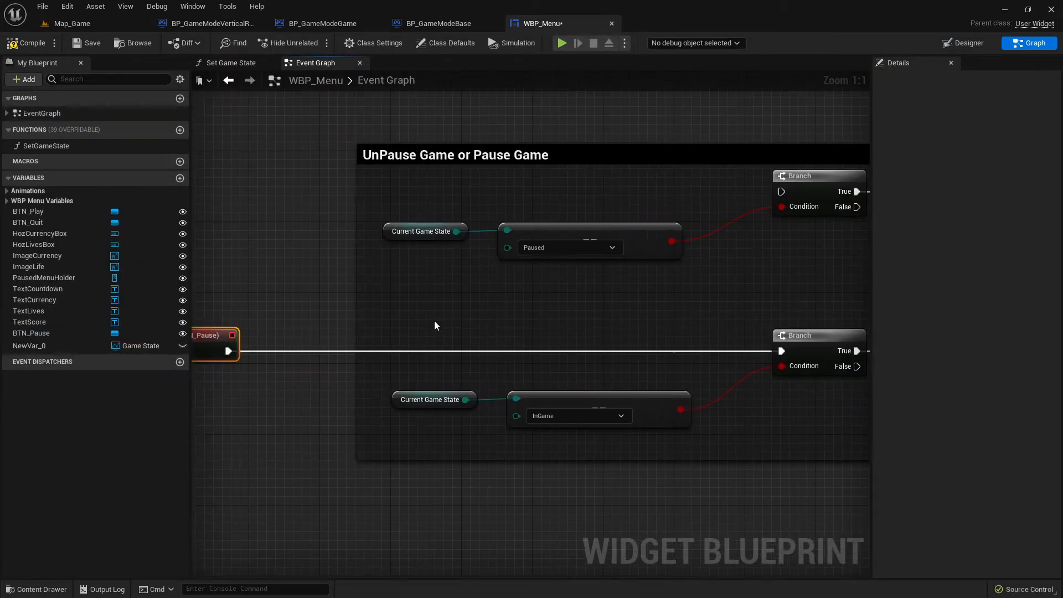
scroll(435, 320, down, 5)
right_drag(507, 332, 328, 340)
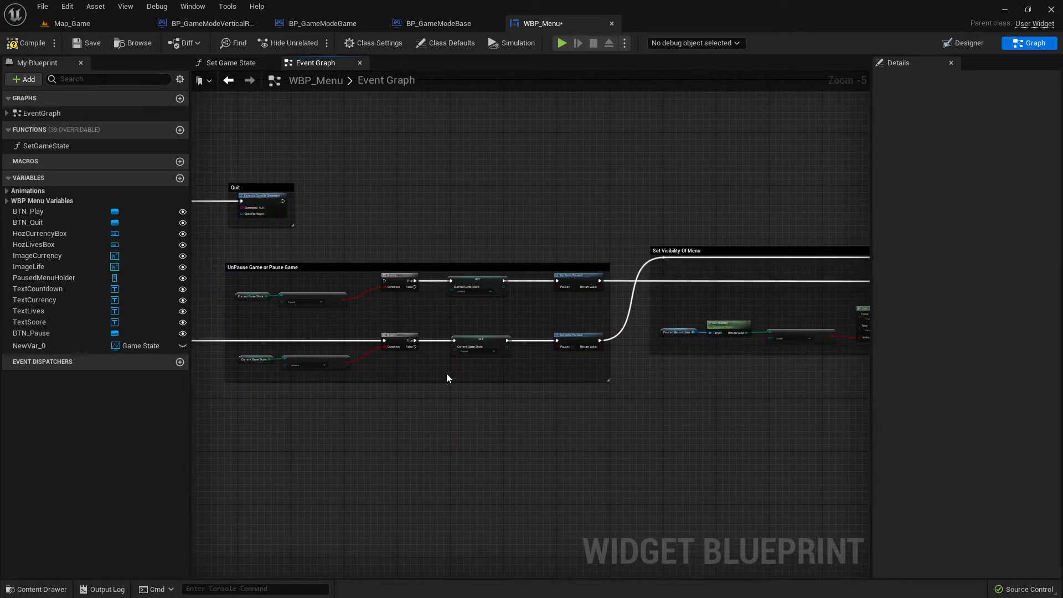
right_drag(210, 299, 470, 273)
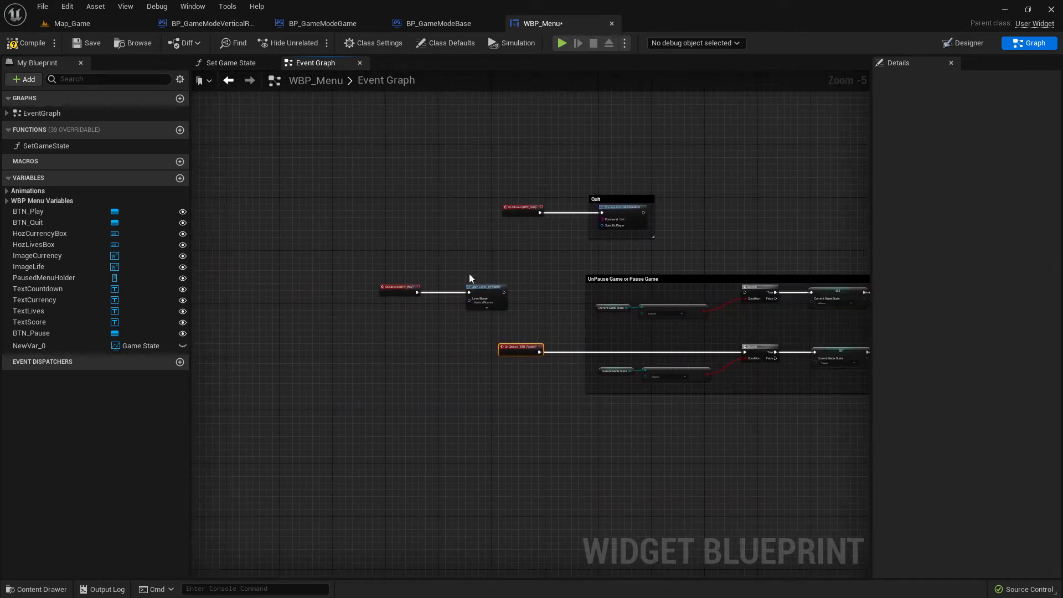
Move the BTN_Play click event and Open Level node together closer to the unpause section, then compile and save WBP_Menu.
drag(409, 270, 535, 287)
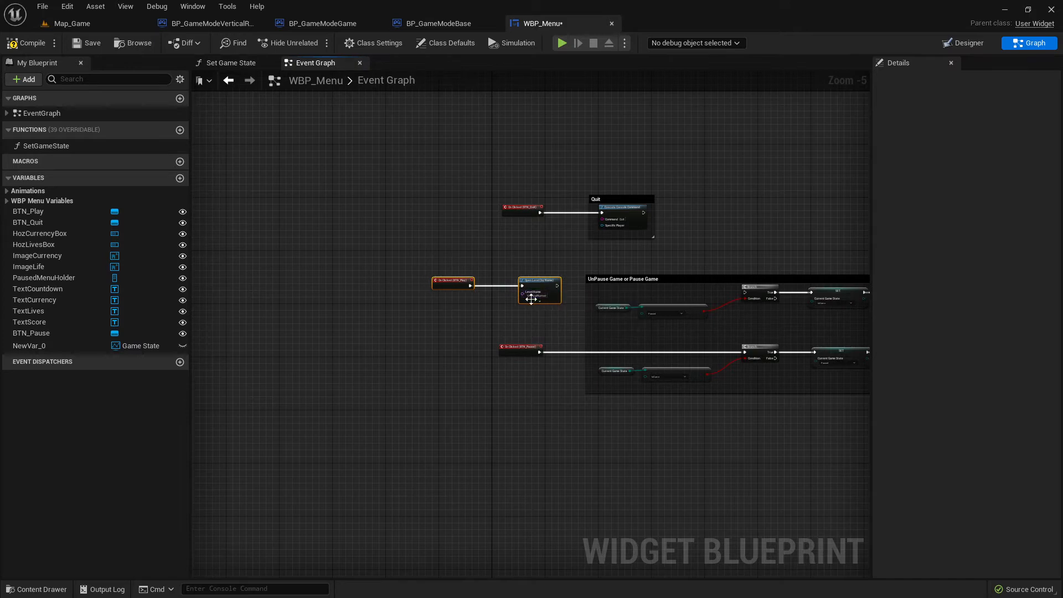
scroll(535, 290, up, 4)
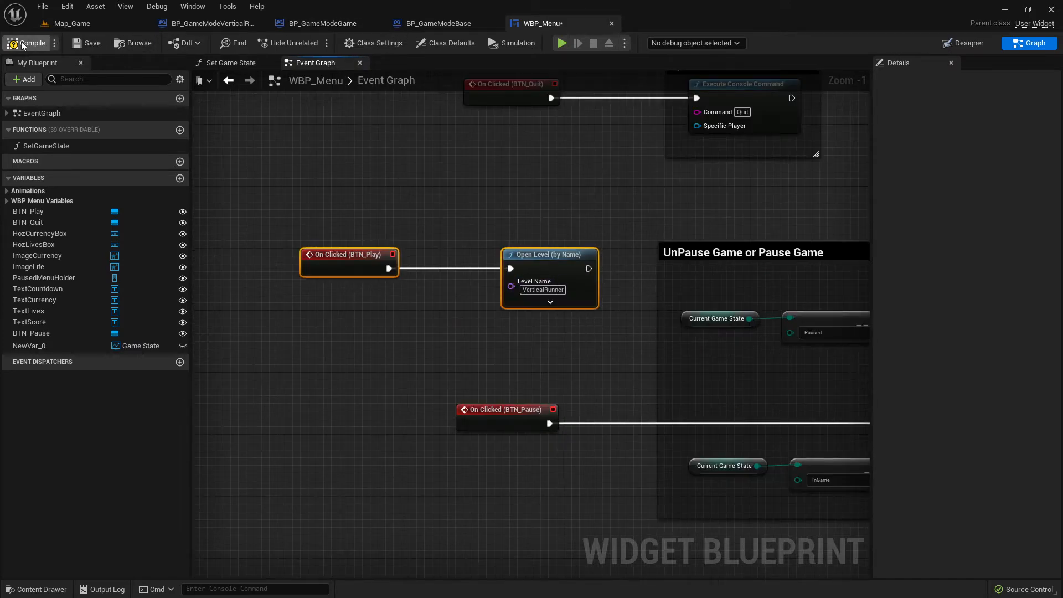
click(80, 42)
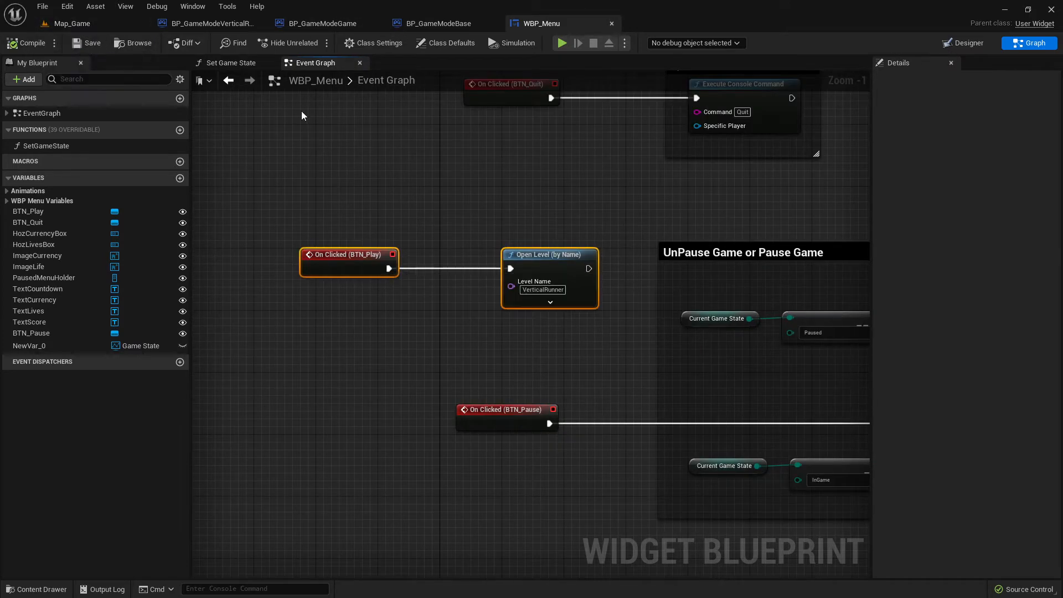
Test-play Map_Game to check the menu screen, then stop the session.
click(72, 23)
click(236, 42)
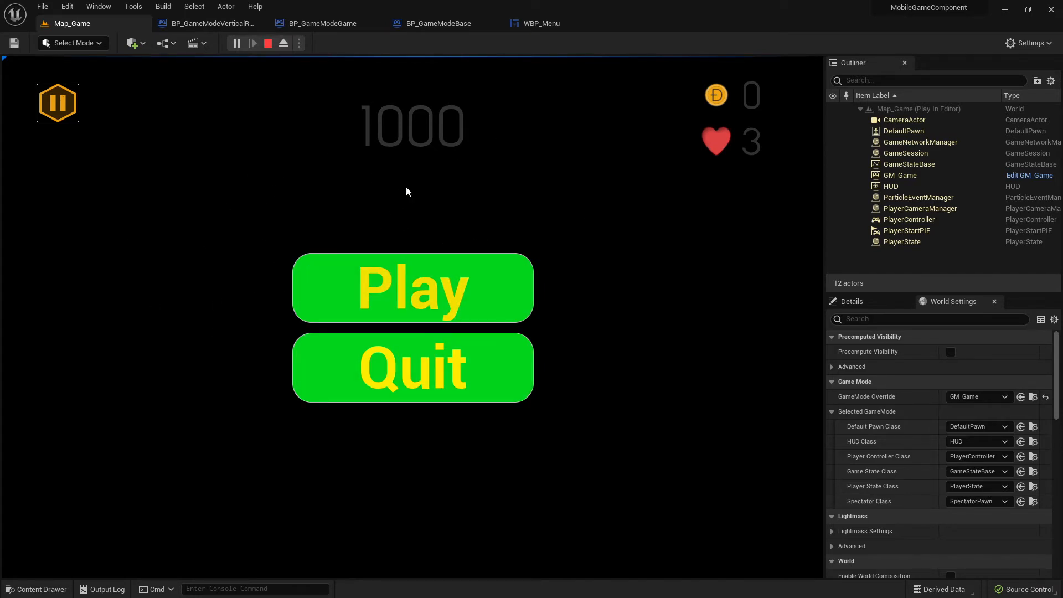
key(super)
click(271, 45)
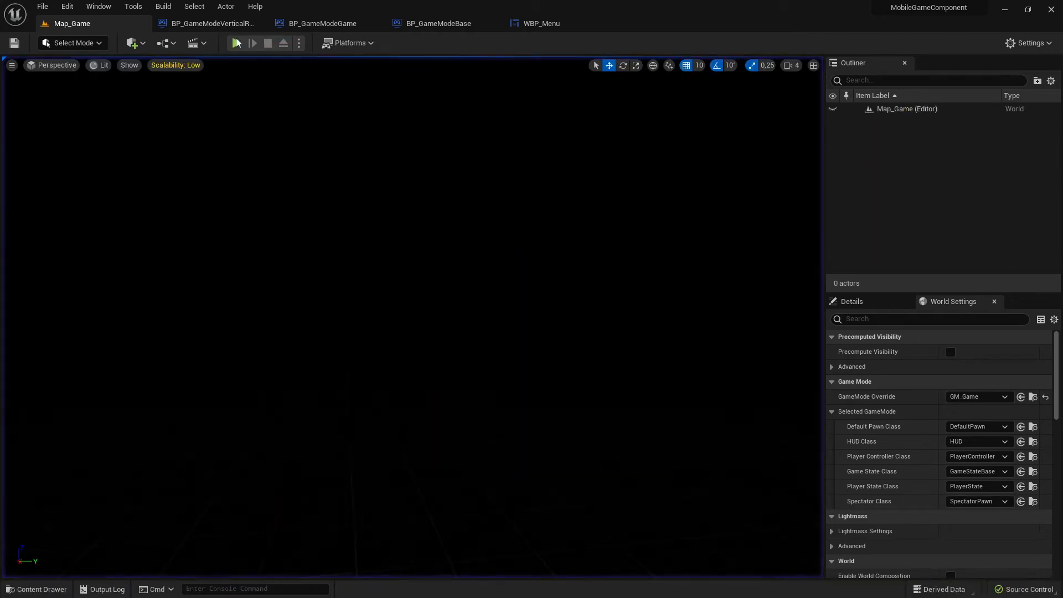
Close the BP_GameModeVerticalRunner, BP_GameModeGame and BP_GameModeBase blueprints and return to WBP_Menu.
click(231, 28)
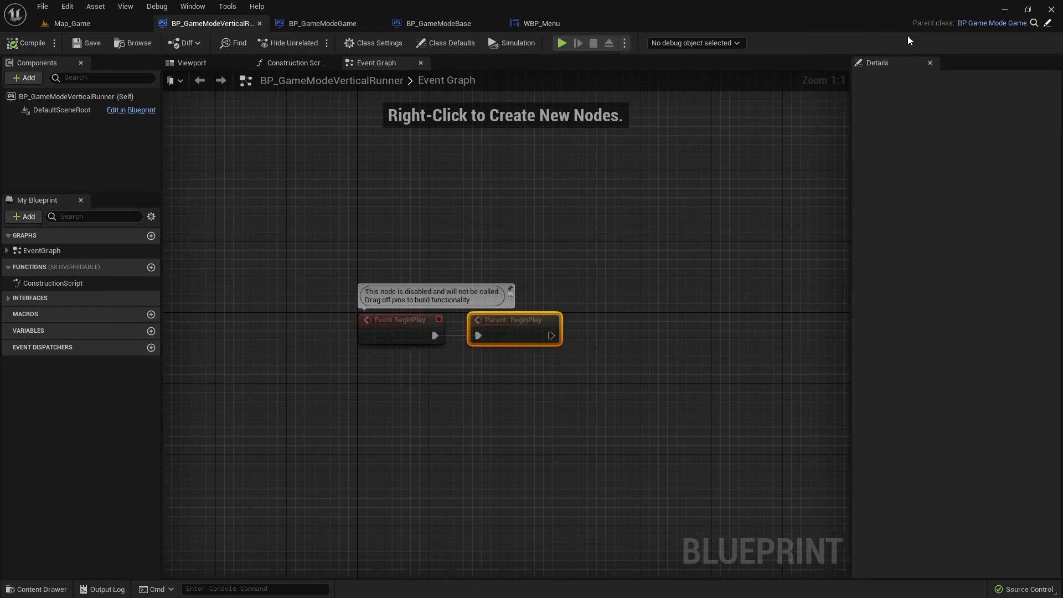
click(526, 24)
click(222, 23)
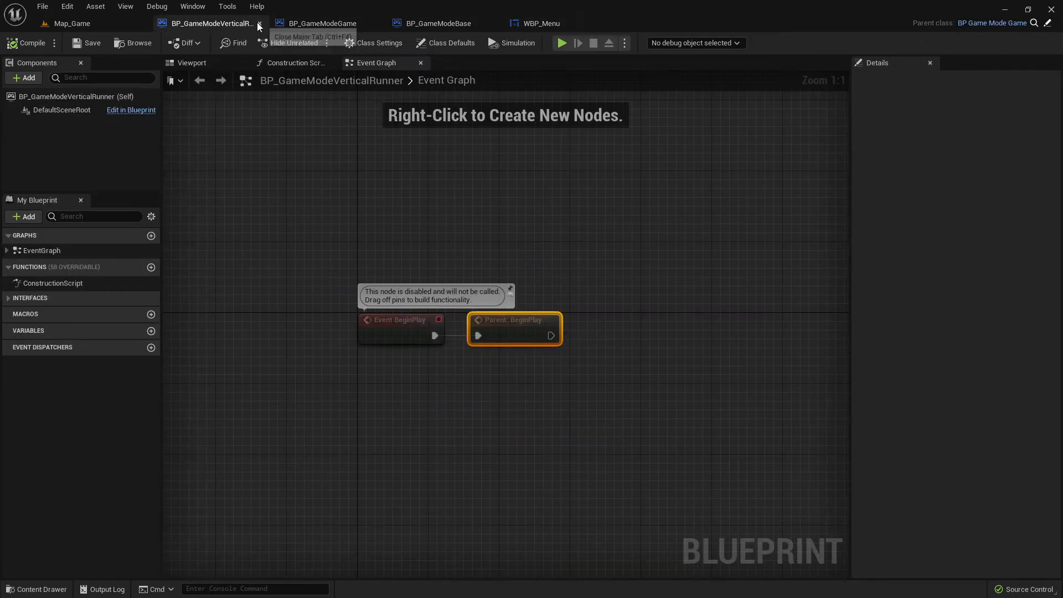
click(258, 23)
click(259, 24)
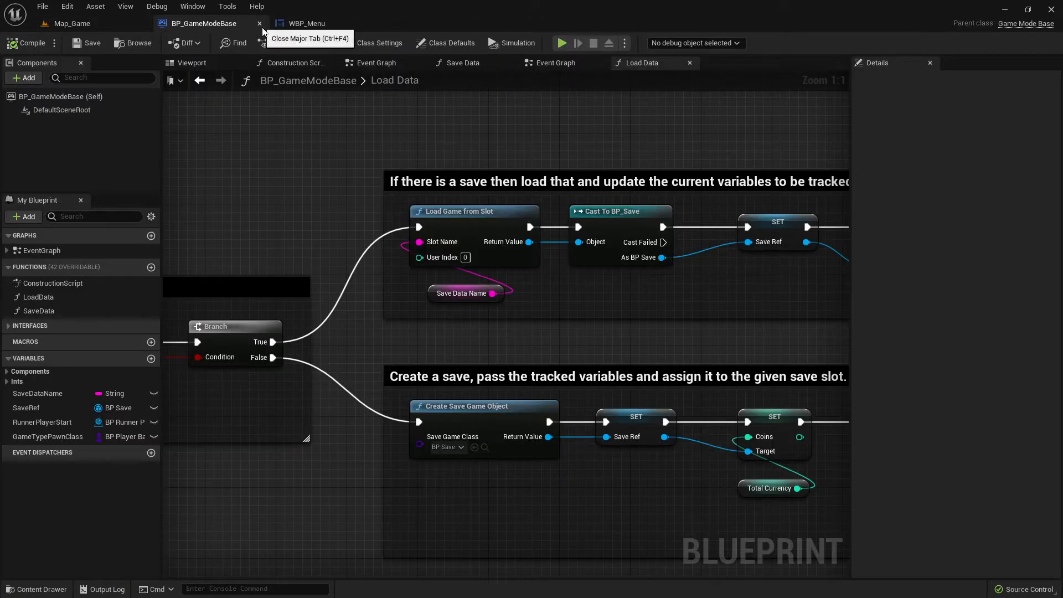
click(259, 24)
click(198, 25)
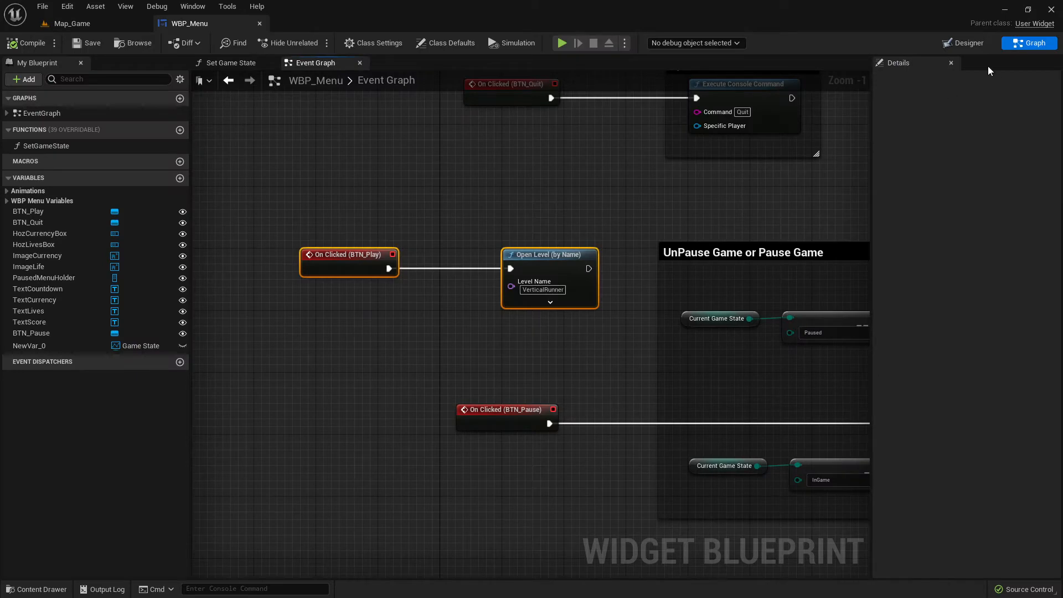
Delete the TextScore element from the WBP_Menu designer layout.
click(963, 43)
click(479, 223)
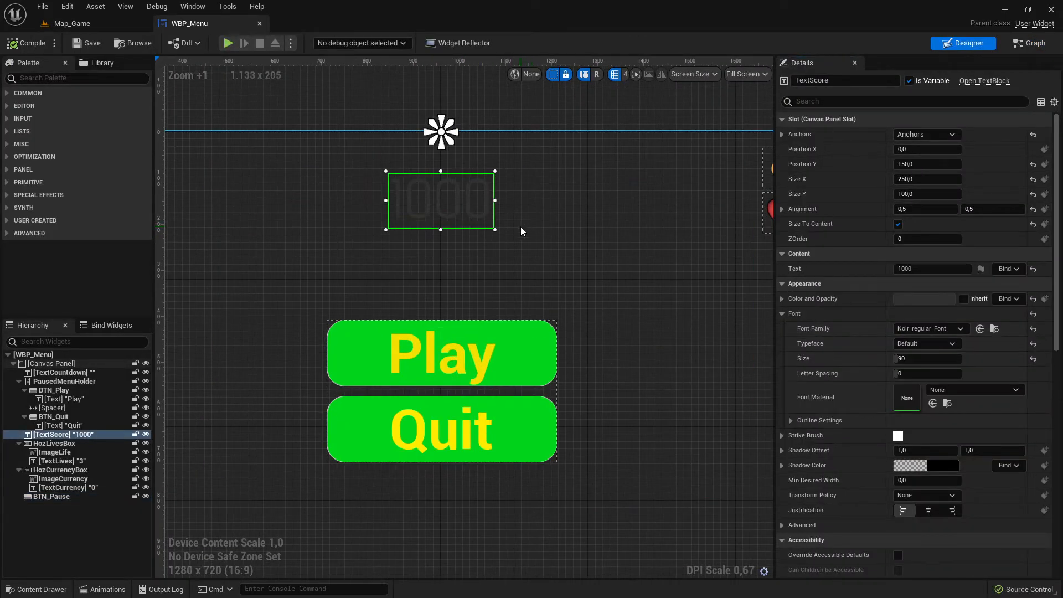
scroll(518, 233, down, 3)
scroll(517, 233, up, 4)
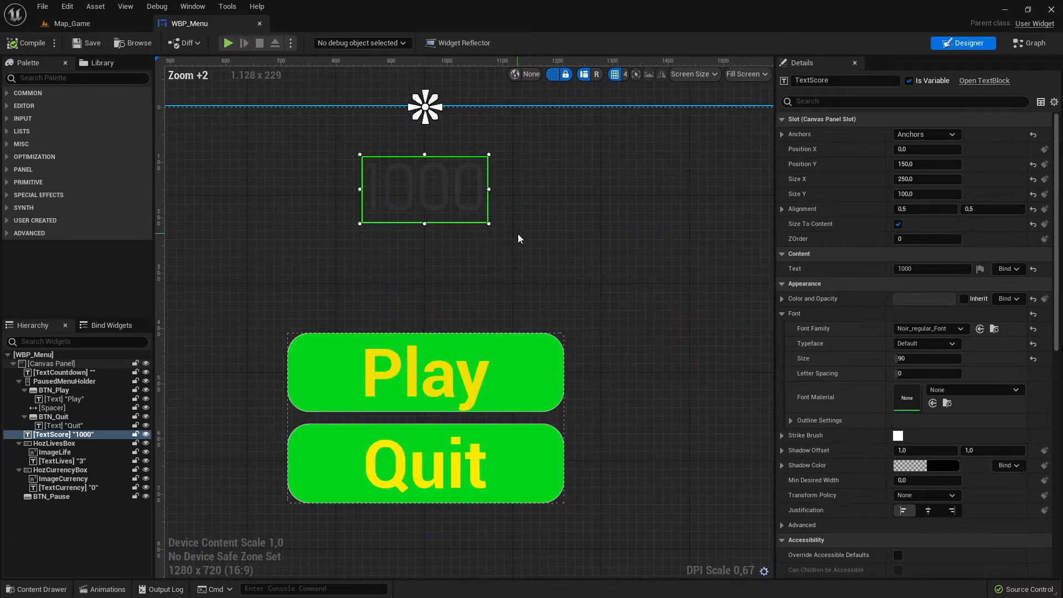
key(Delete)
Delete HozLivesBox and HozCurrencyBox from the menu layout, then compile and save the widget.
right_drag(605, 216, 596, 231)
click(669, 224)
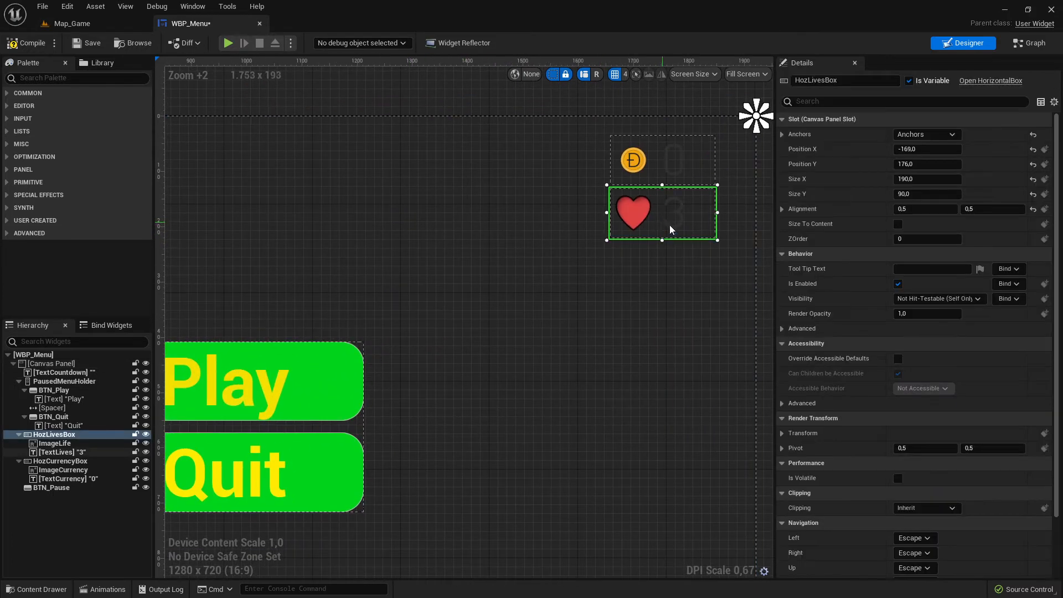
key(Delete)
click(660, 175)
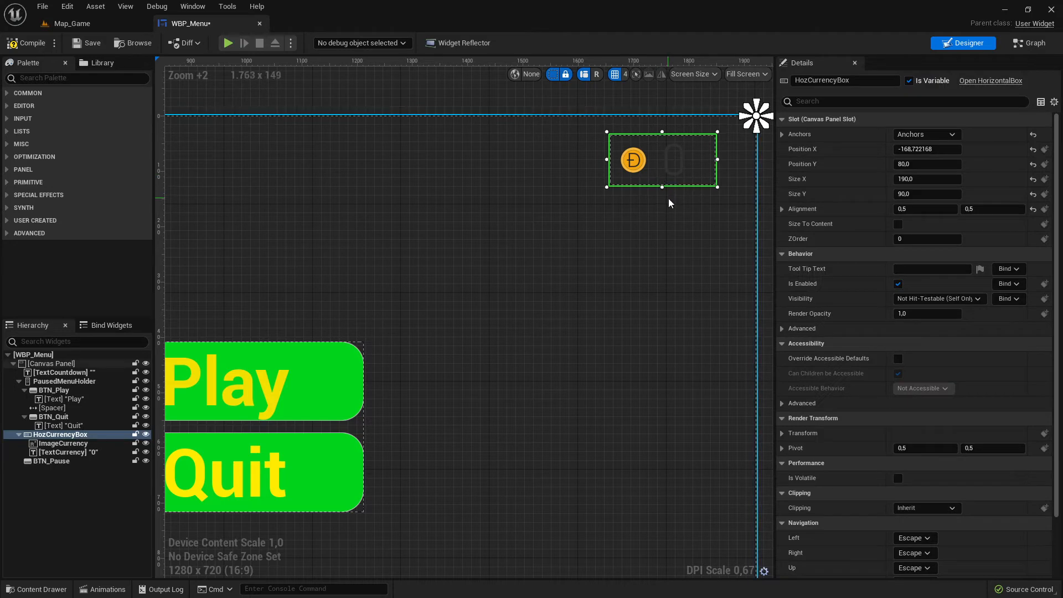
key(Delete)
scroll(639, 224, down, 3)
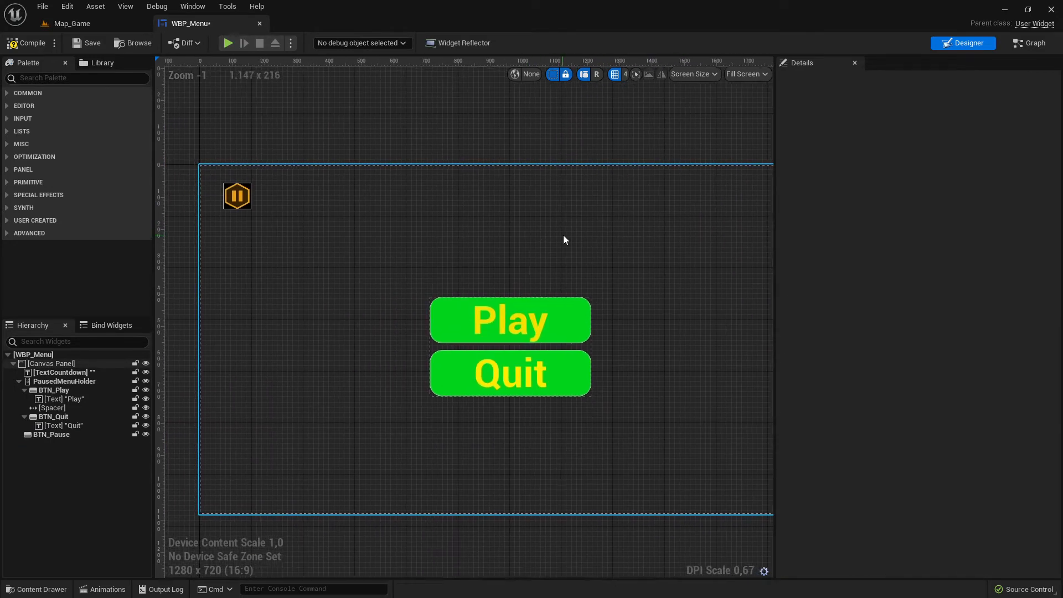
click(26, 43)
click(83, 44)
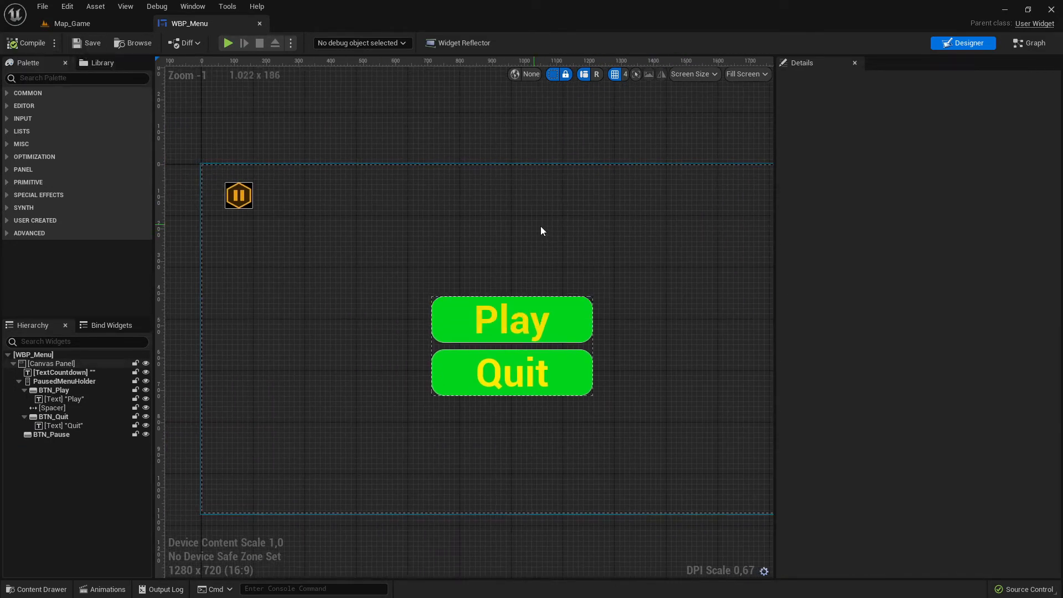
Delete the BTN_Pause button from the menu layout, then compile and save the widget.
right_drag(540, 226, 515, 212)
click(229, 191)
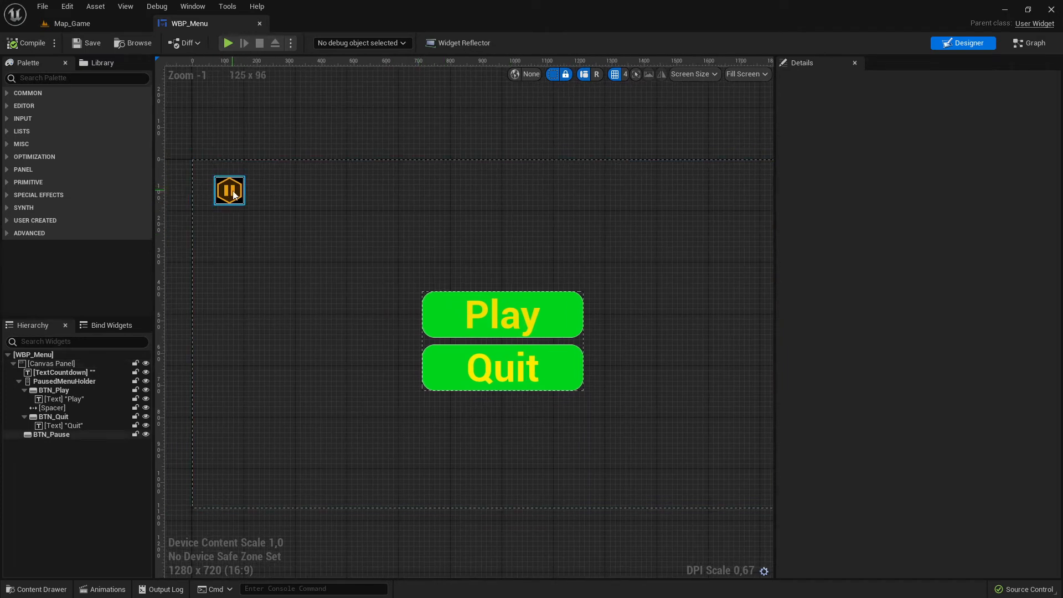
mouse_move(413, 202)
right_down()
mouse_move(354, 195)
mouse_move(430, 199)
right_up()
click(252, 195)
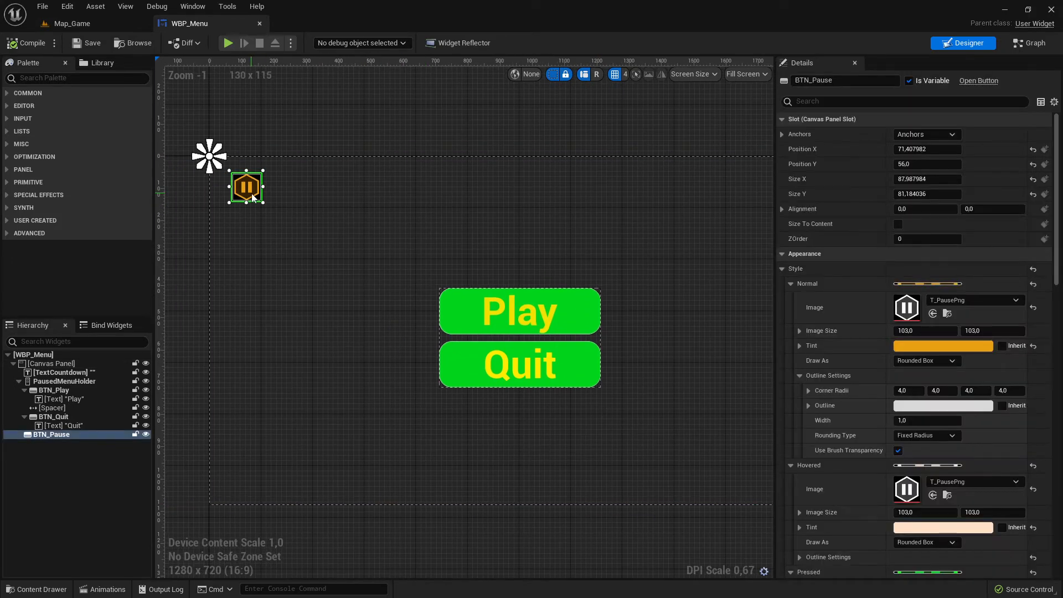
key(Delete)
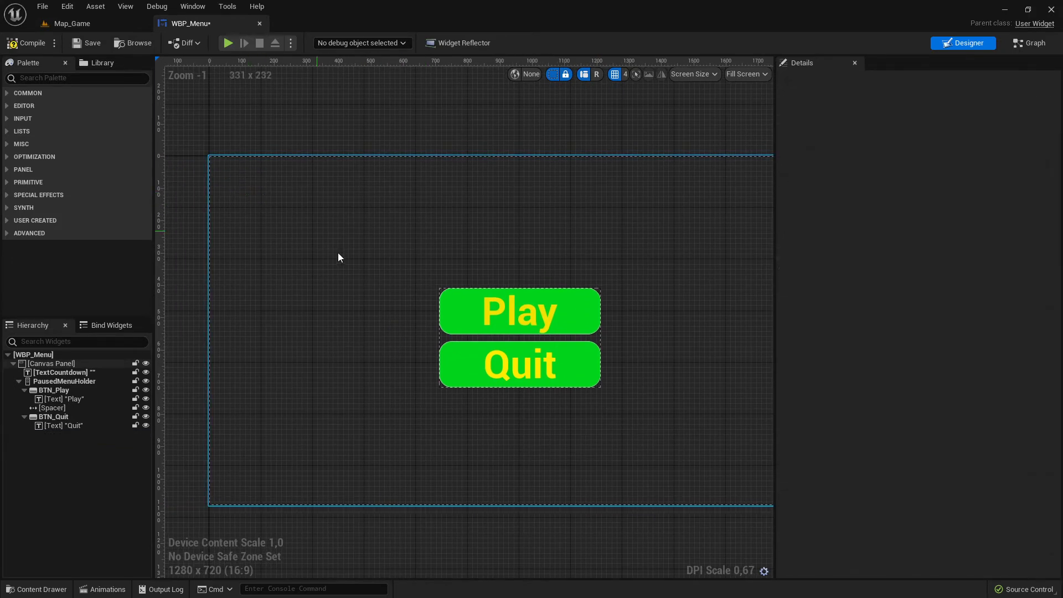
click(26, 42)
click(92, 44)
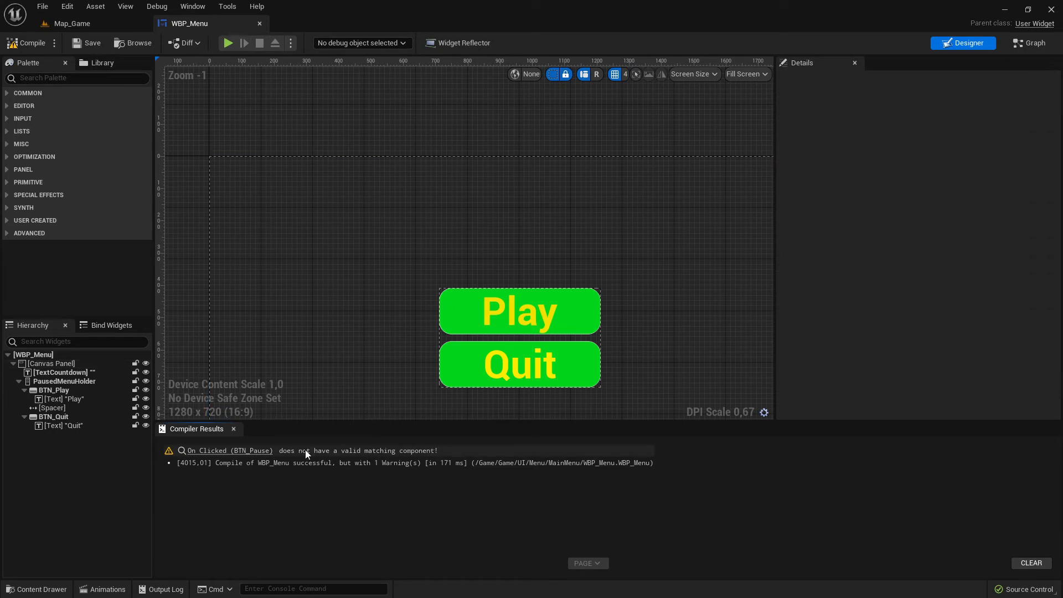
Go to the BTN_Pause click event flagged by the compiler and delete it from the event graph, then compile and save WBP_Menu.
click(247, 449)
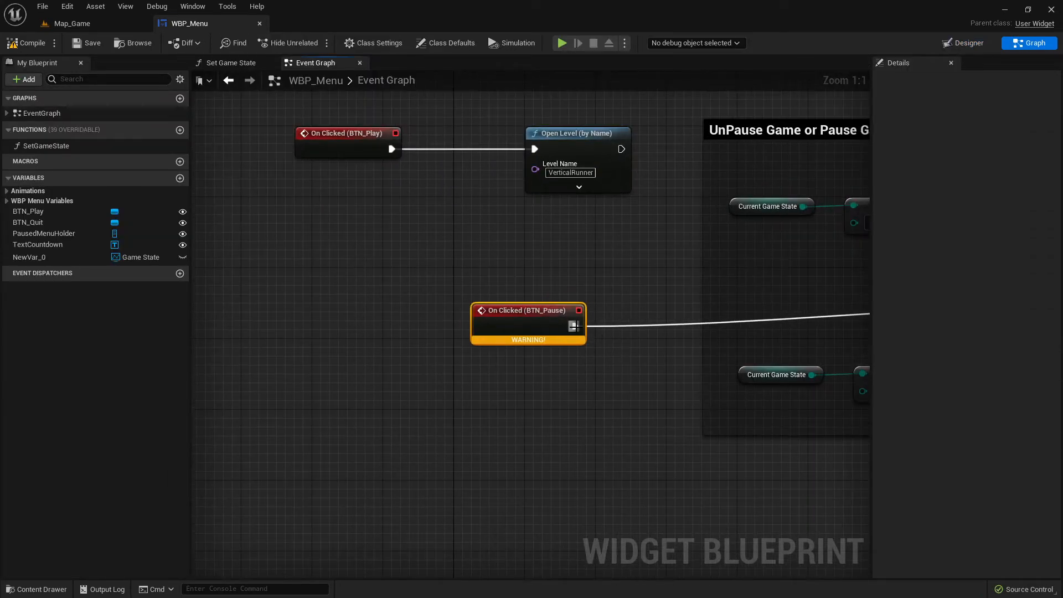
drag(525, 310, 383, 301)
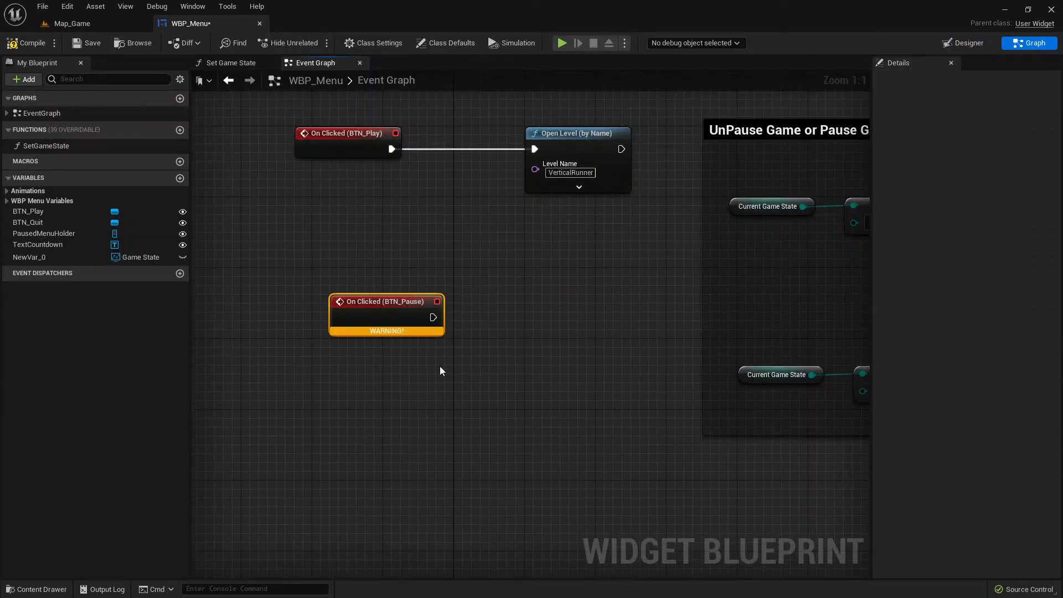
key(Delete)
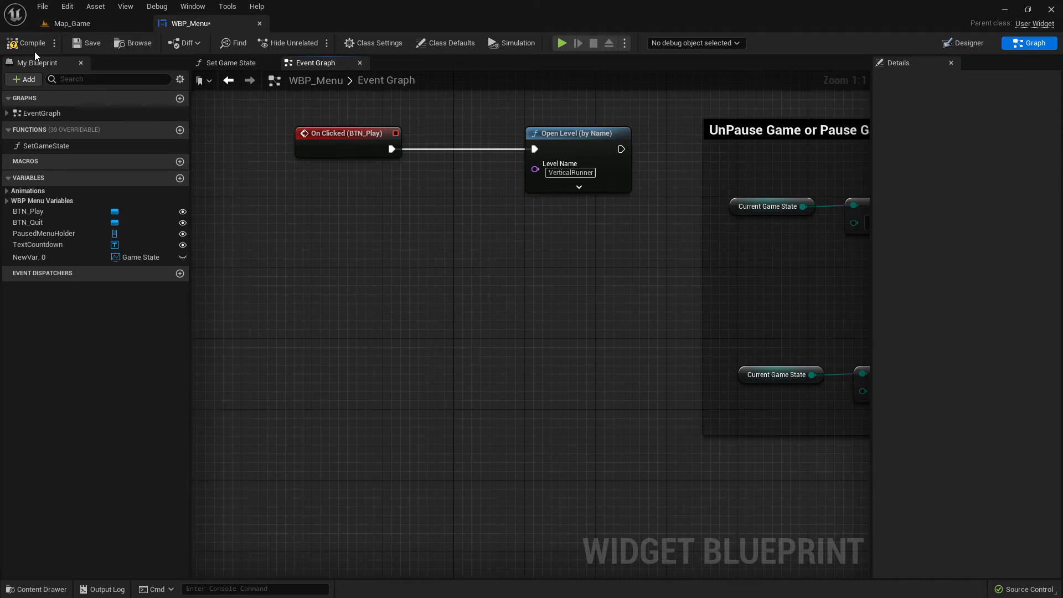
click(86, 43)
Run Map_Game to check the menu with only the Play and Quit buttons, then end the run.
click(91, 24)
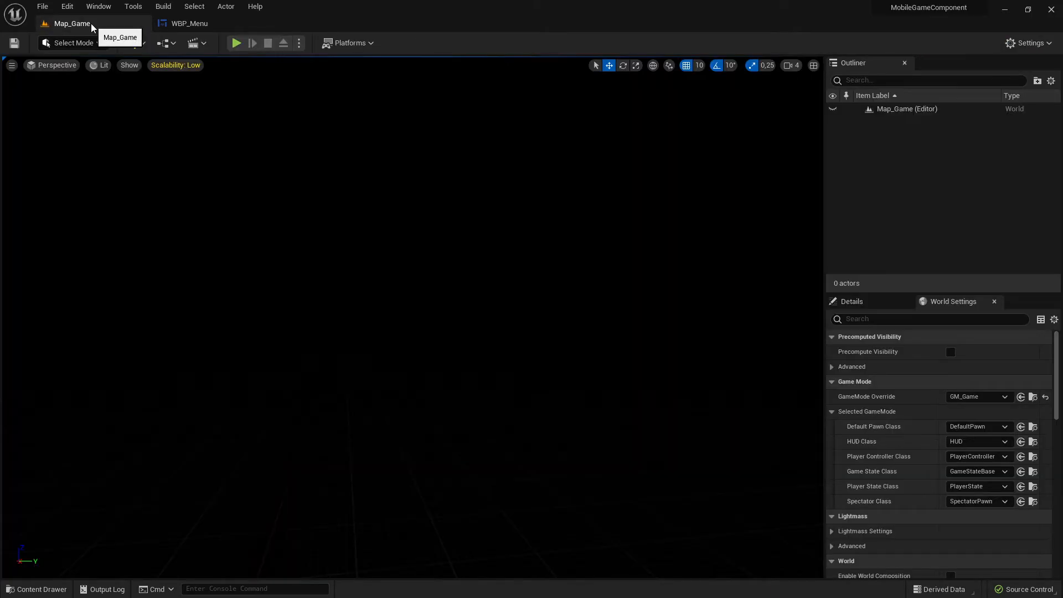
click(235, 43)
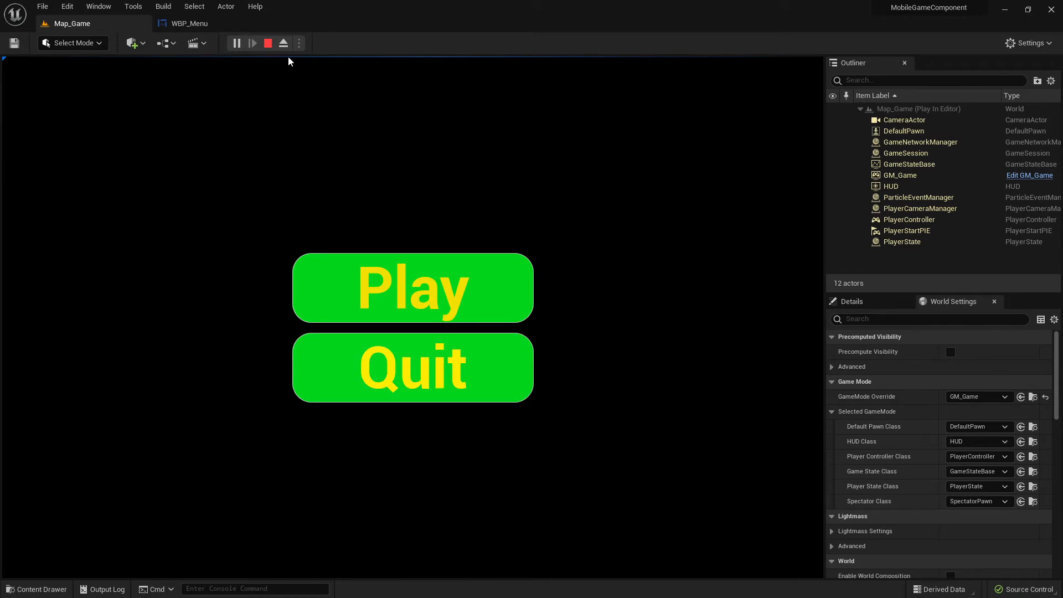
key(super)
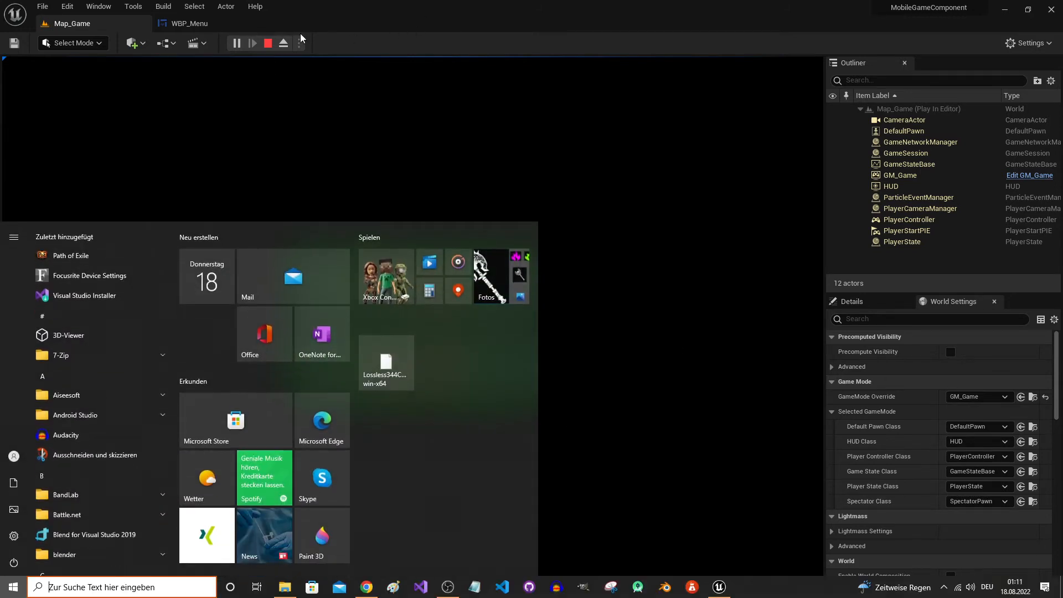
click(268, 44)
Check the Open Level (by Name) node in WBP_Menu, then run Map_Game, test its Play button and stop the simulation at the BP_GameModeBase breakpoint.
click(189, 23)
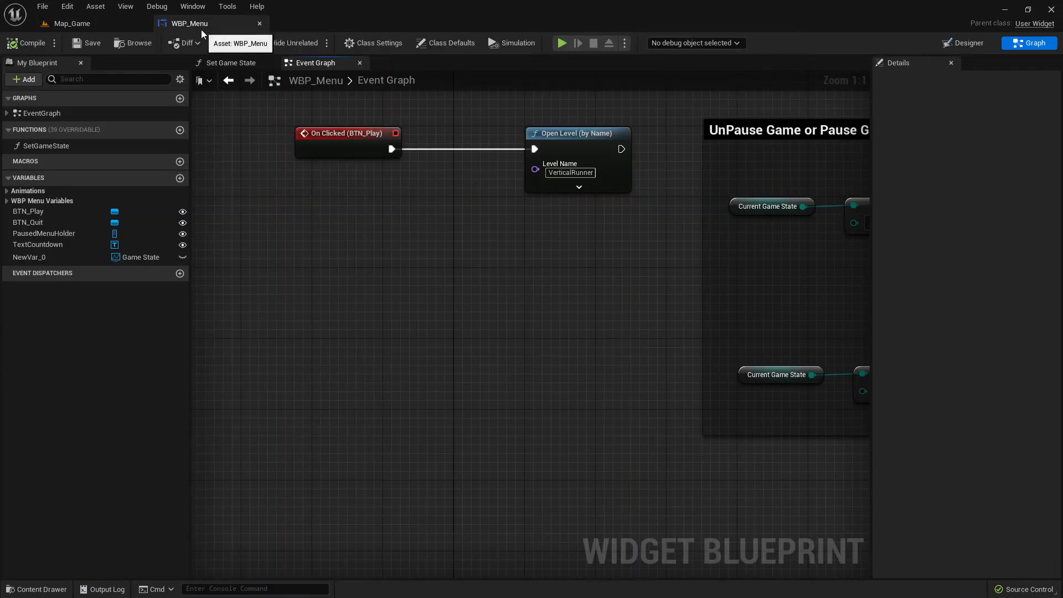
click(587, 138)
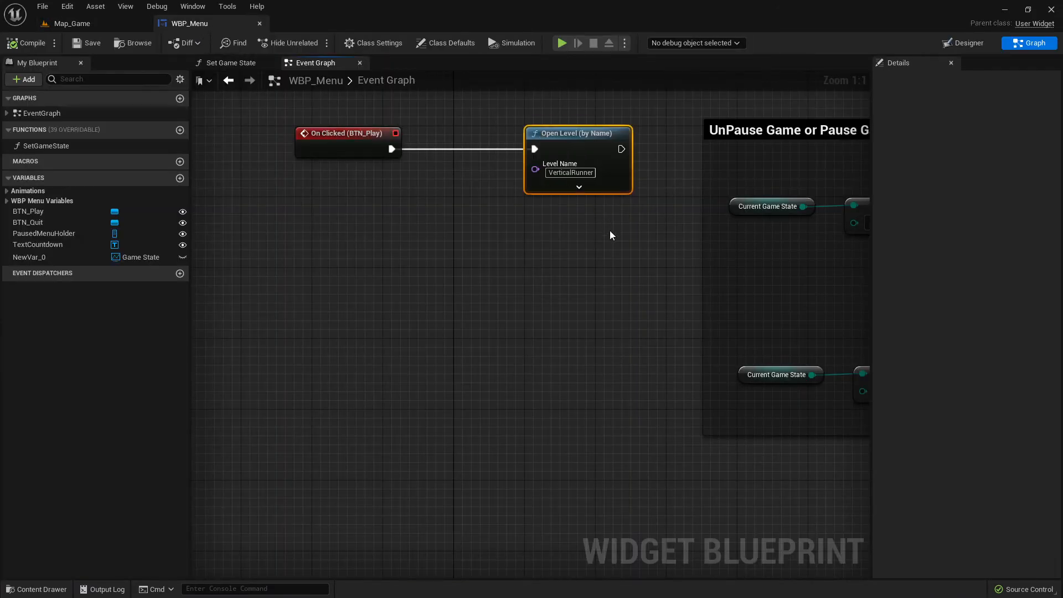
click(72, 23)
key(alt+p)
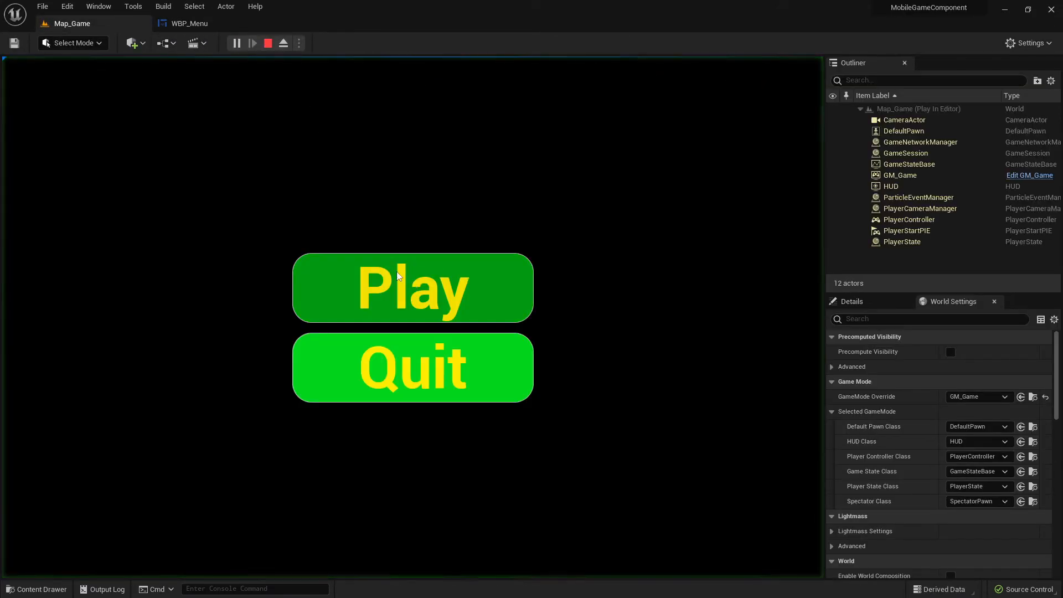
click(510, 294)
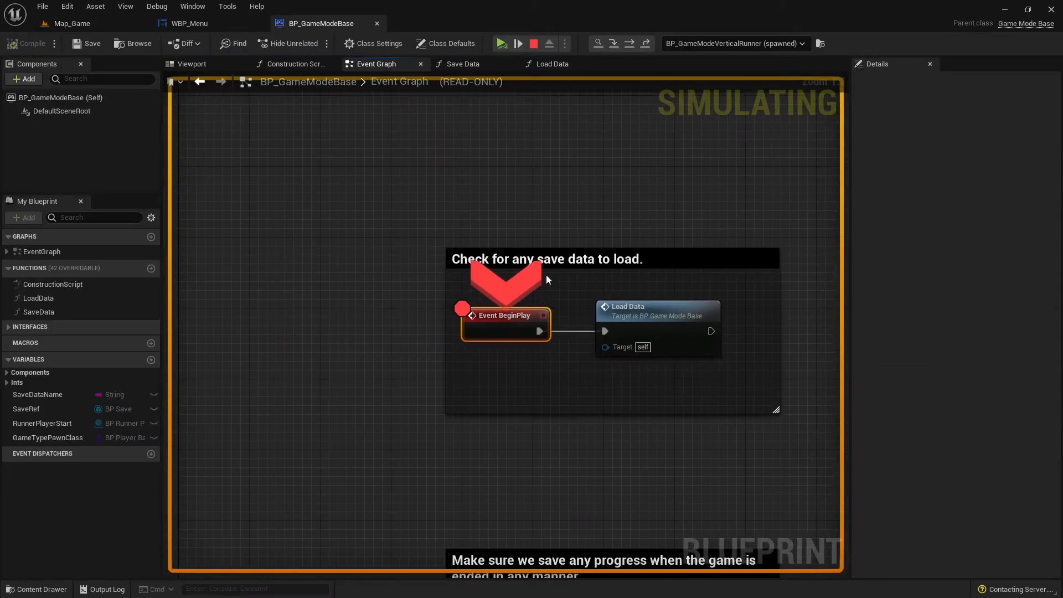
click(533, 43)
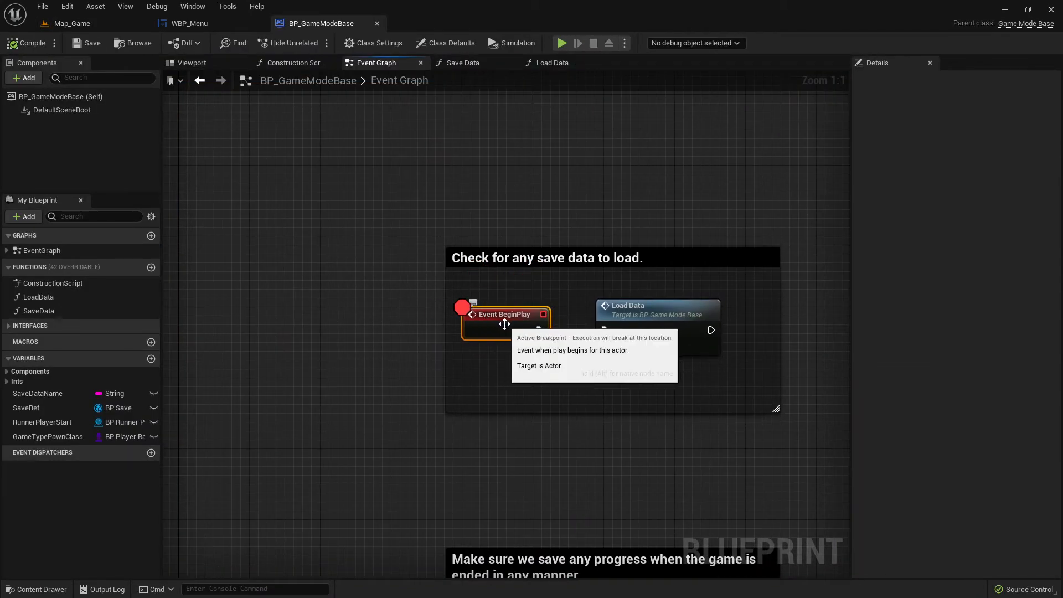
Remove the breakpoint from Event BeginPlay in BP_GameModeBase, then run Map_Game and start the runner from the menu's Play button.
key(F9)
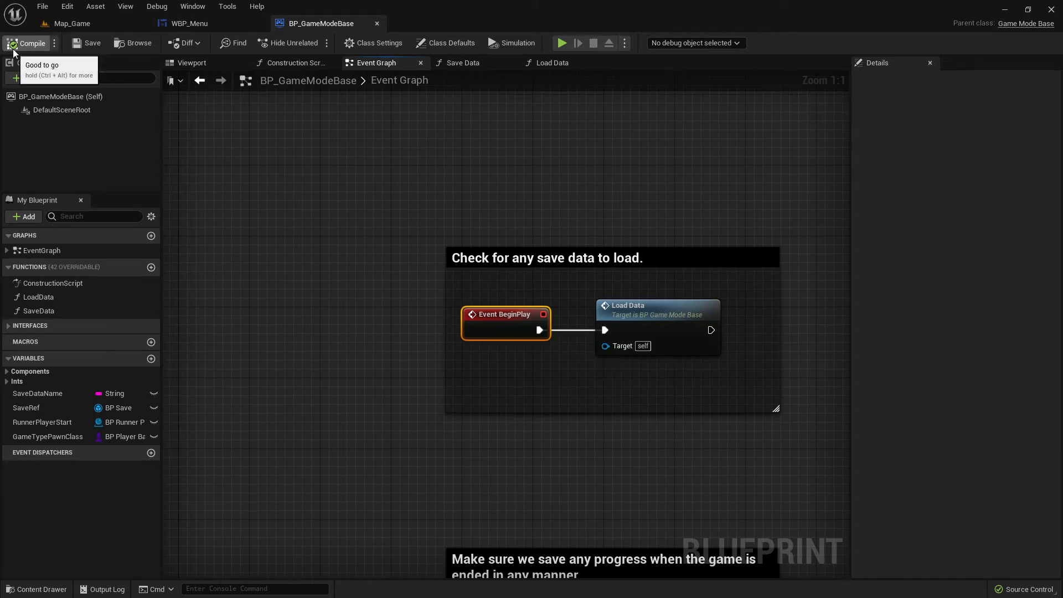
click(77, 24)
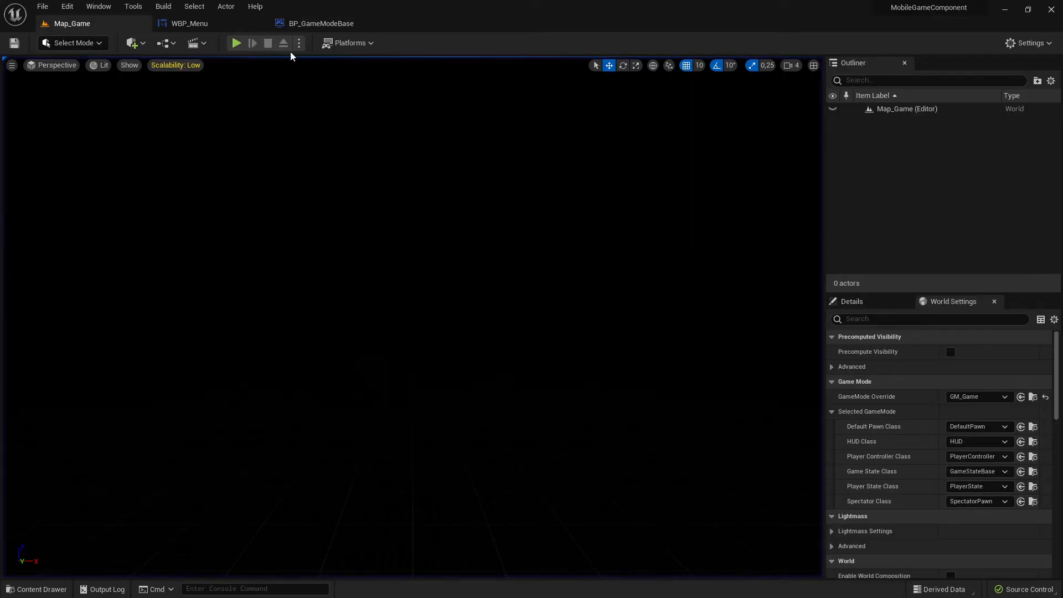
click(236, 43)
click(423, 291)
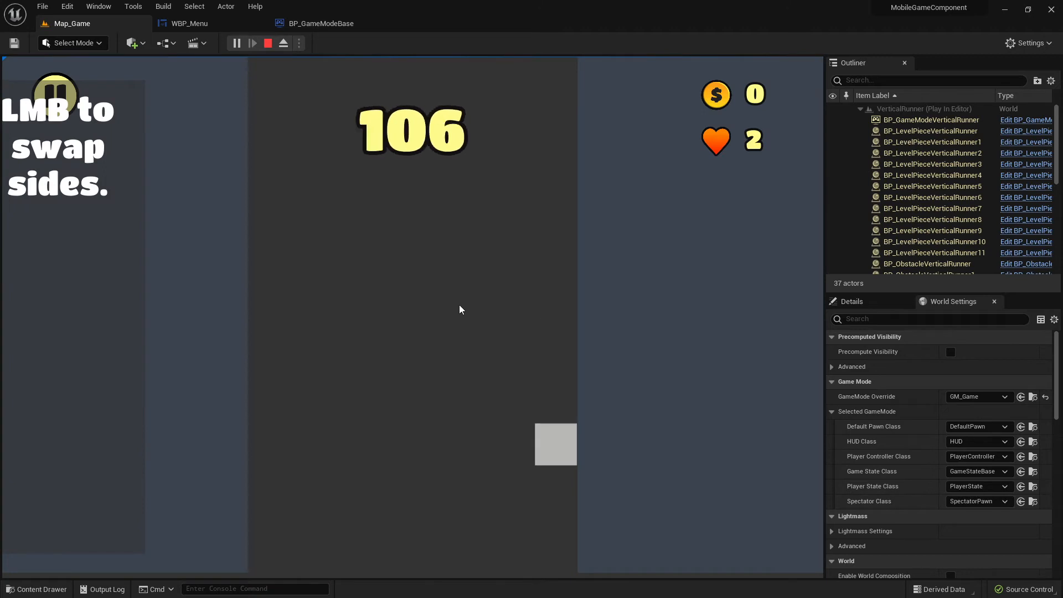
Play the VerticalRunner level by swapping sides several times, bring up its pause menu, and stop the simulation.
click(446, 291)
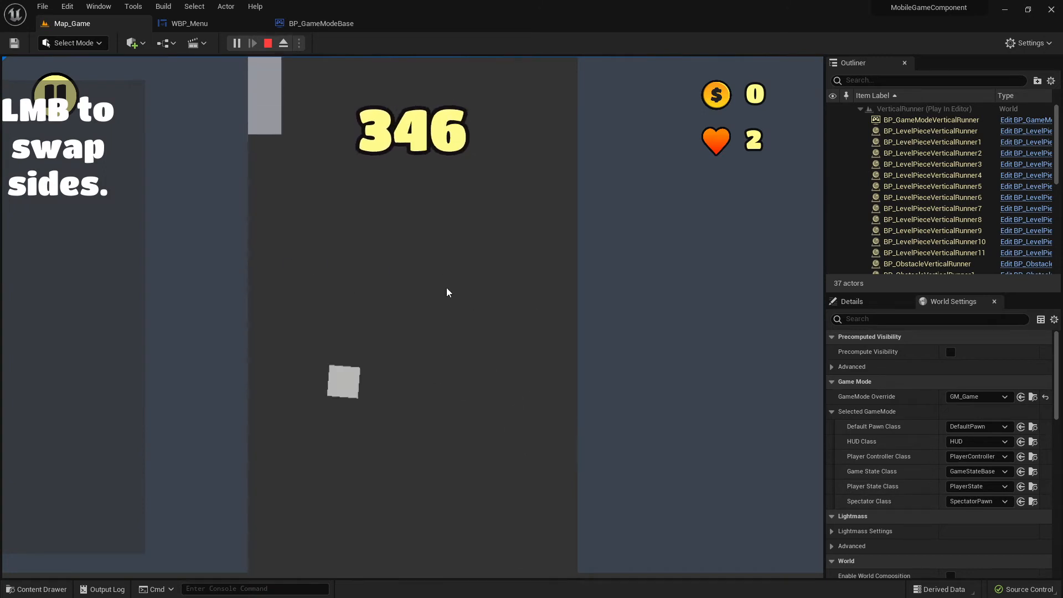
click(460, 301)
click(345, 308)
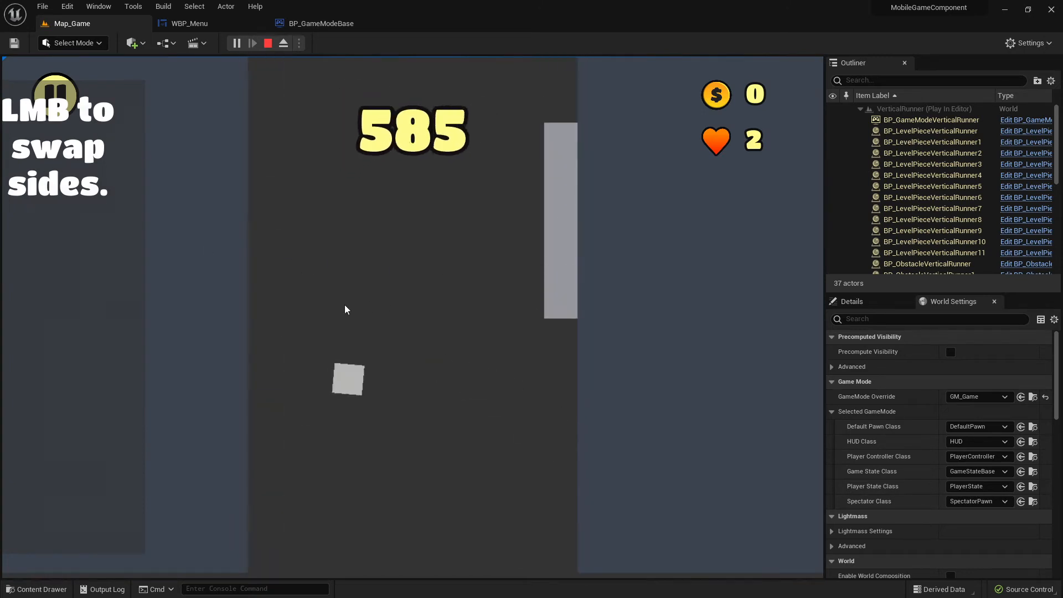
click(492, 279)
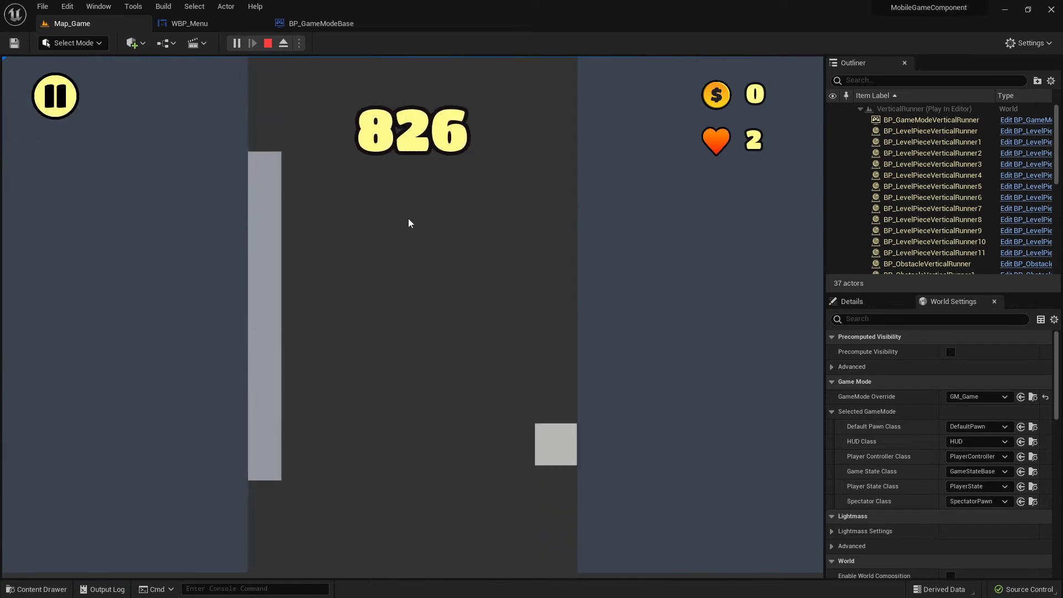
click(437, 244)
click(56, 95)
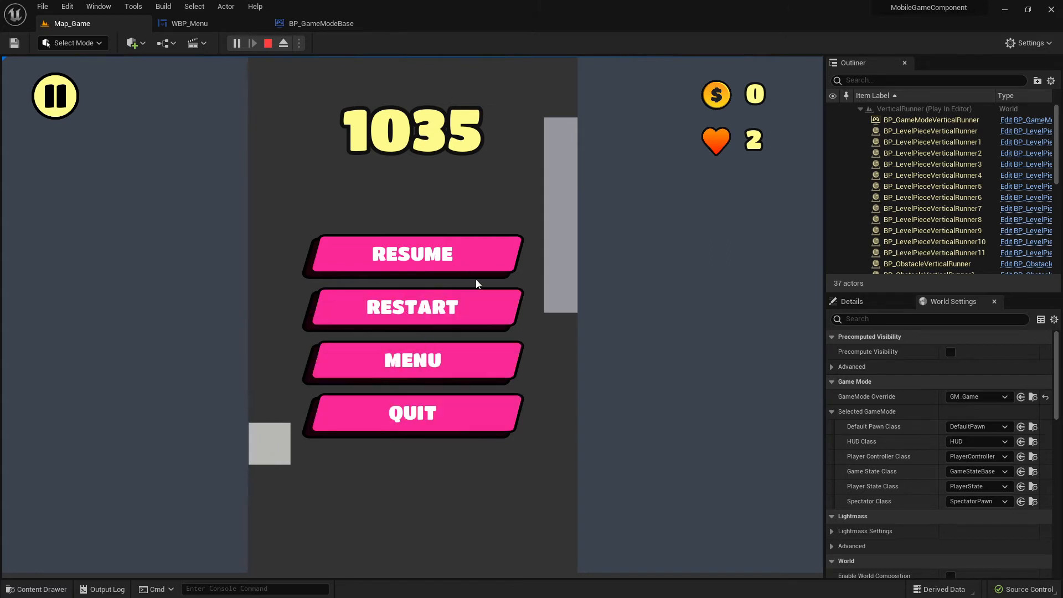
click(269, 43)
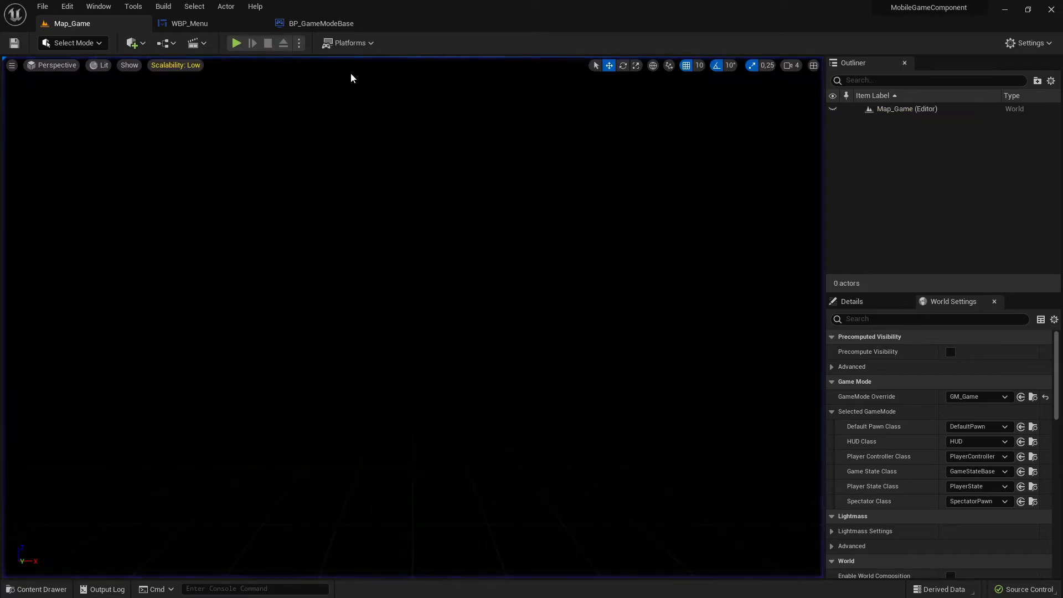
click(200, 23)
click(317, 25)
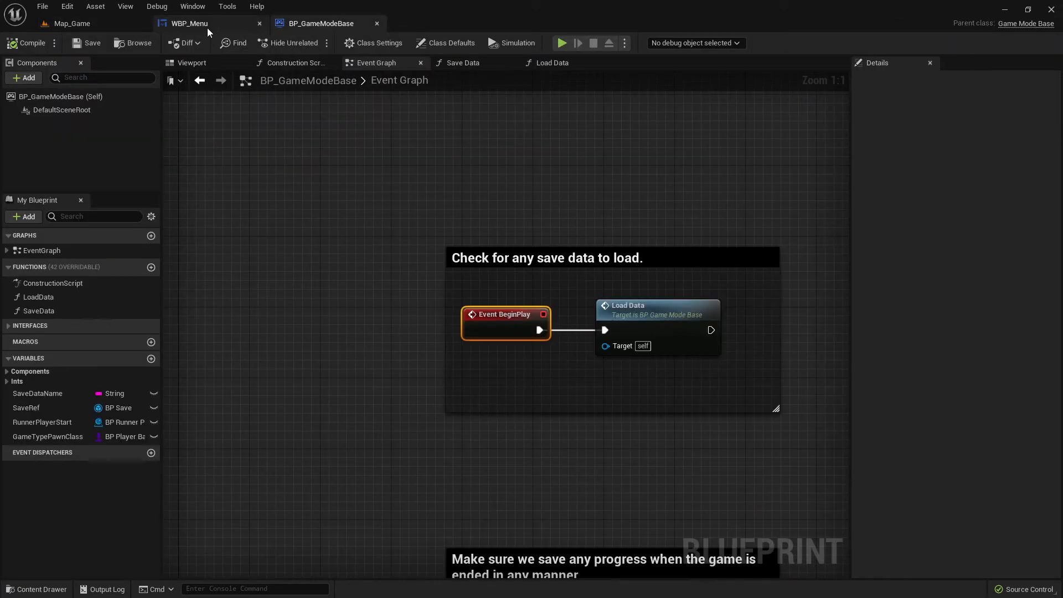
click(207, 25)
click(89, 23)
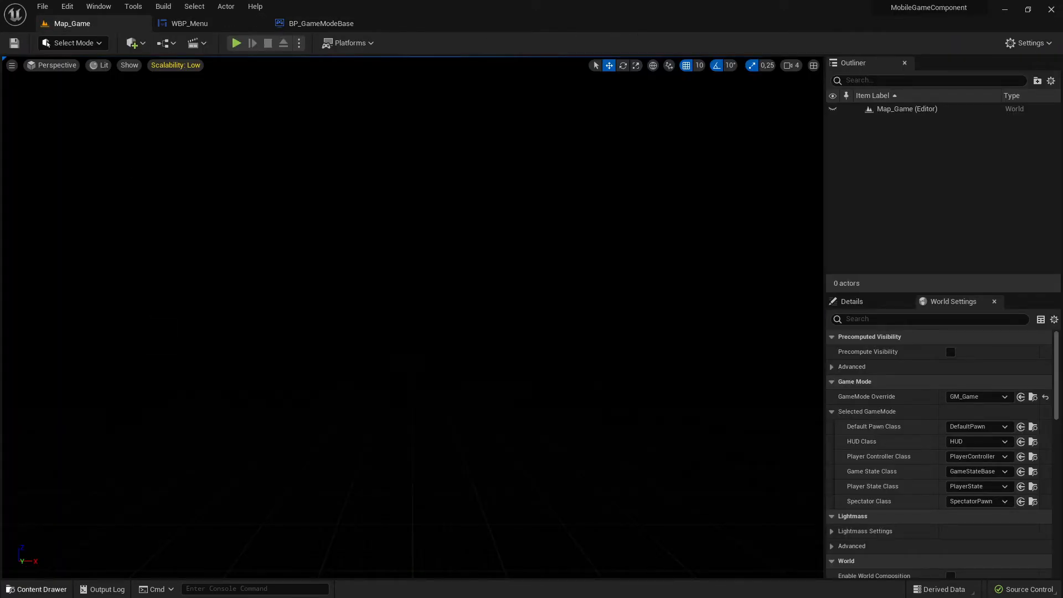
Look through the project's UI, CommonAssets and VerticalRunner content folders, including the Meshes subfolder, and collapse the expanded ones.
click(37, 589)
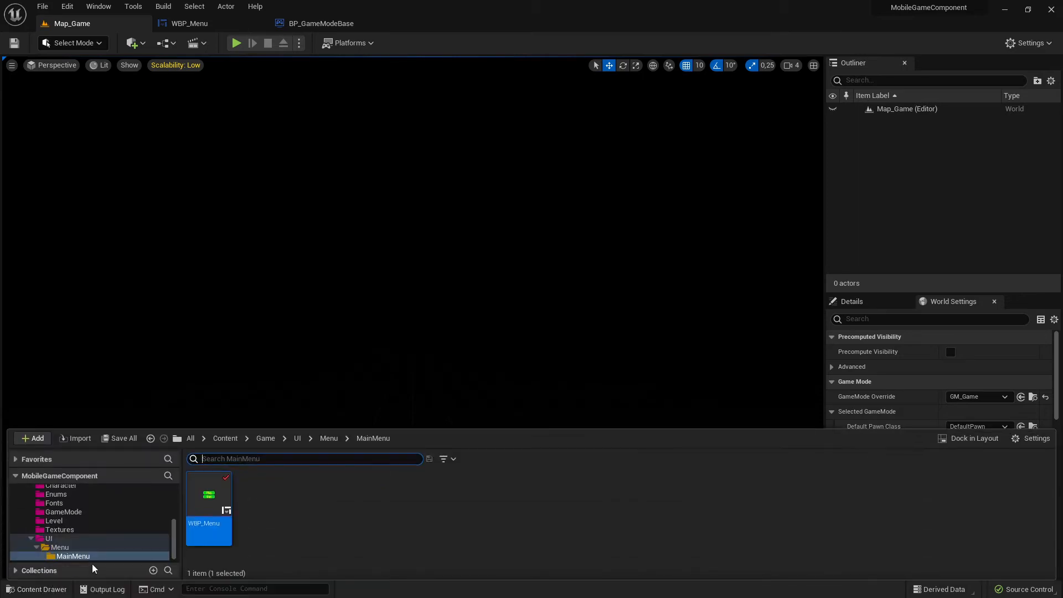
click(36, 537)
click(34, 539)
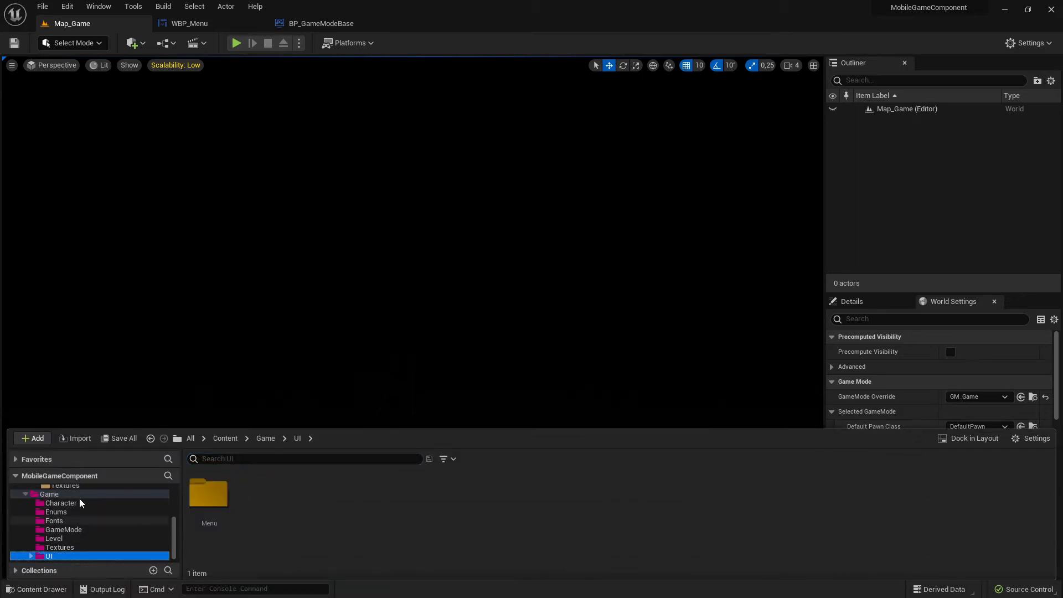
scroll(118, 515, up, 10)
click(61, 518)
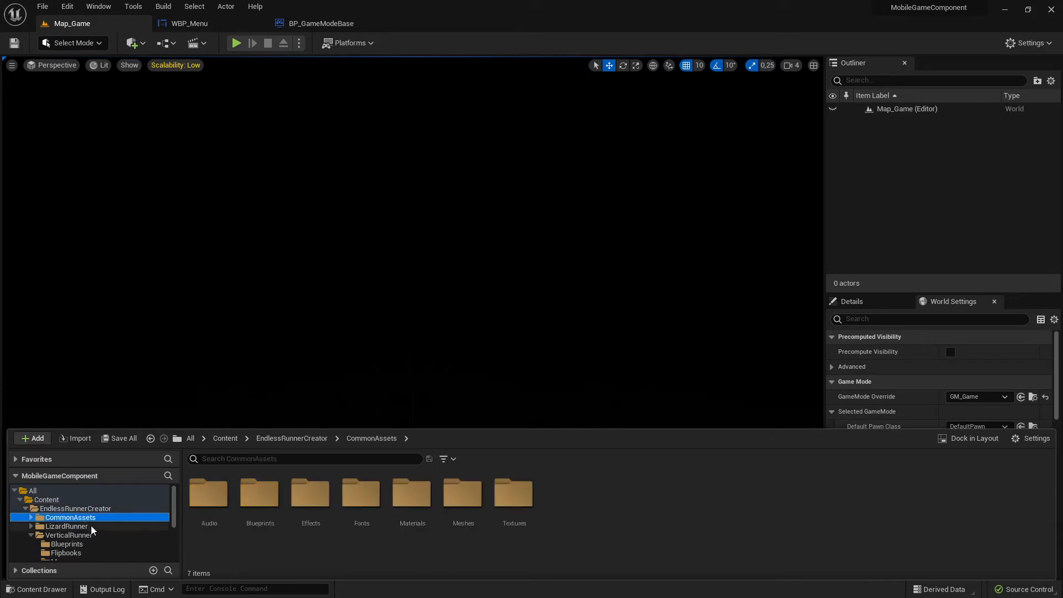
click(91, 544)
scroll(110, 537, down, 3)
click(76, 533)
click(66, 518)
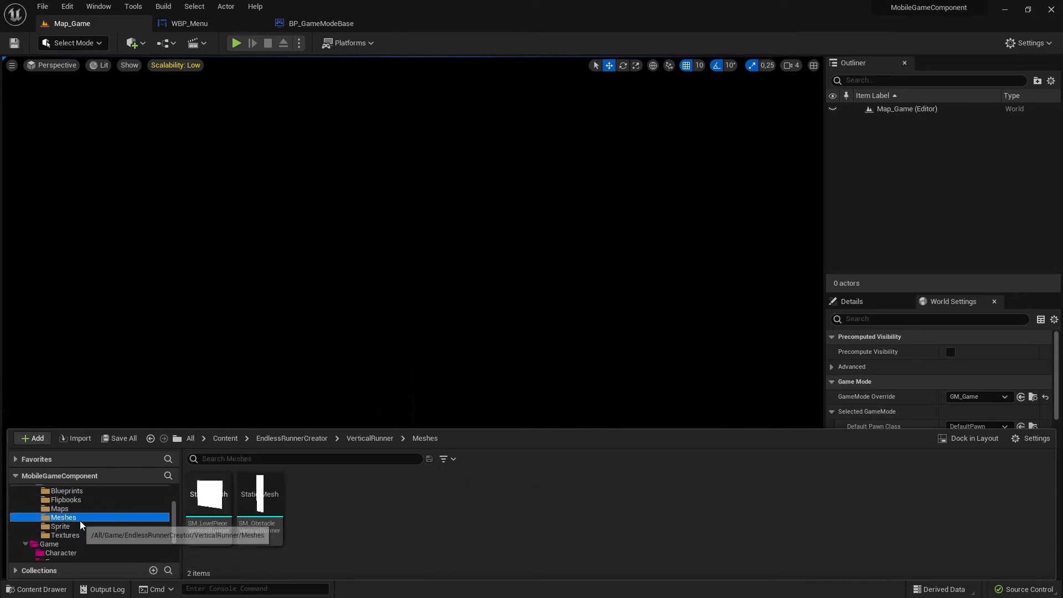
scroll(100, 522, up, 3)
click(38, 534)
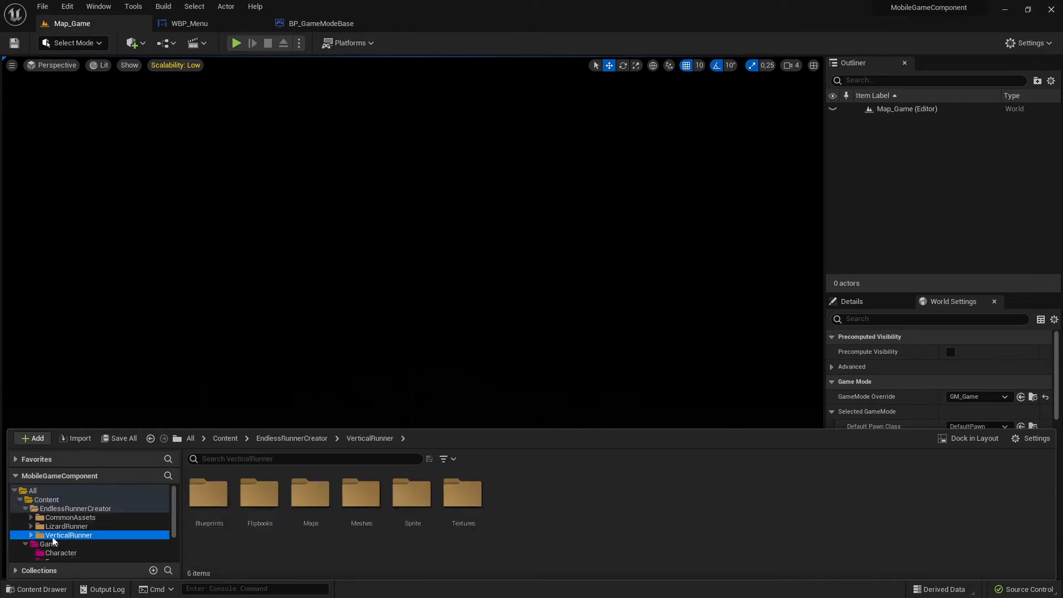
Open the size map for the EndlessRunnerCreator folder and display it by memory size.
click(75, 509)
click(25, 509)
right_click(81, 510)
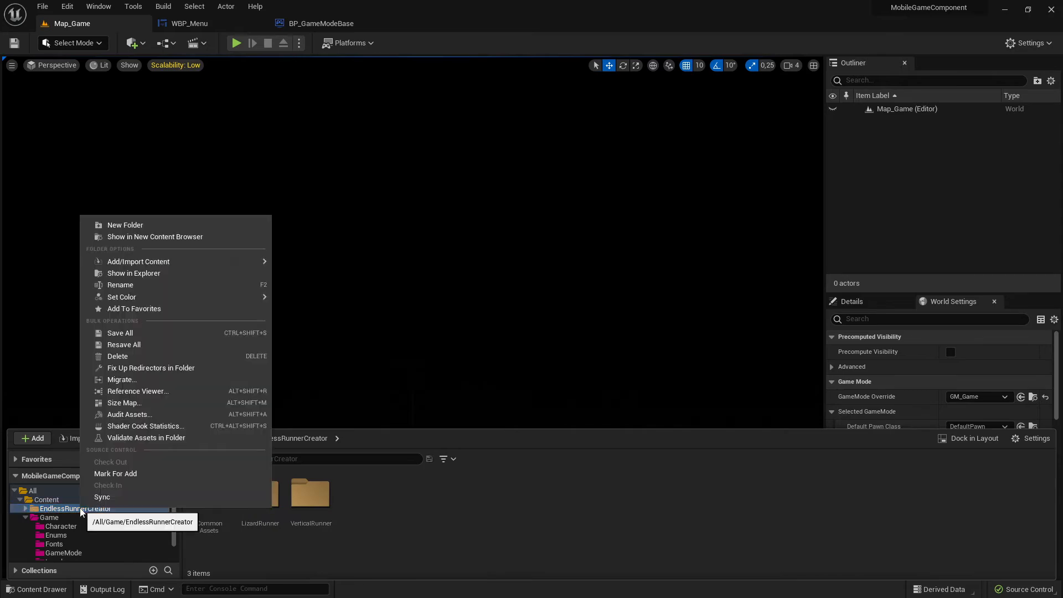
click(192, 428)
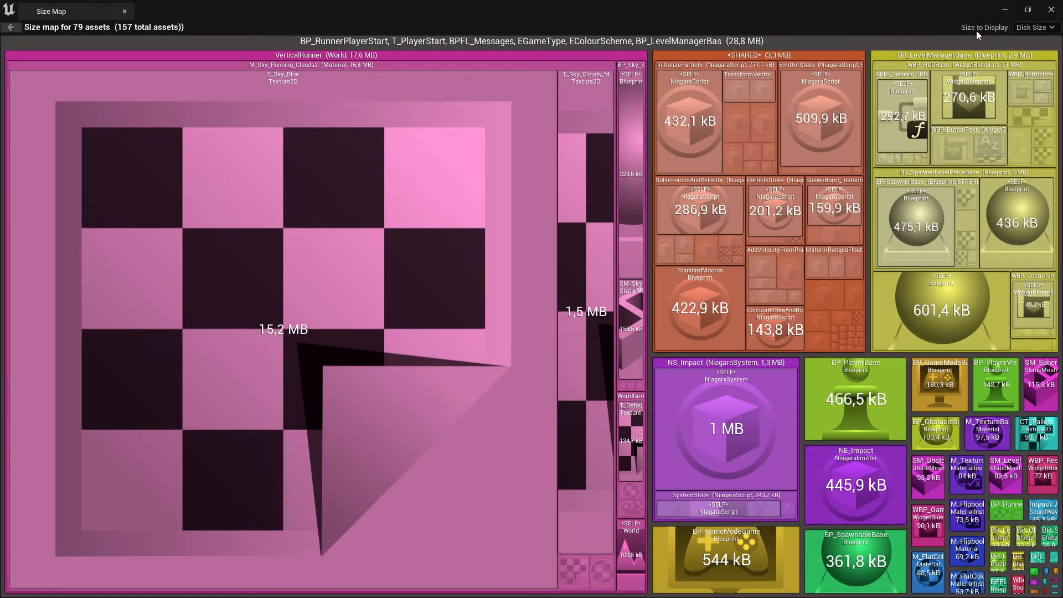
click(1033, 27)
click(1031, 51)
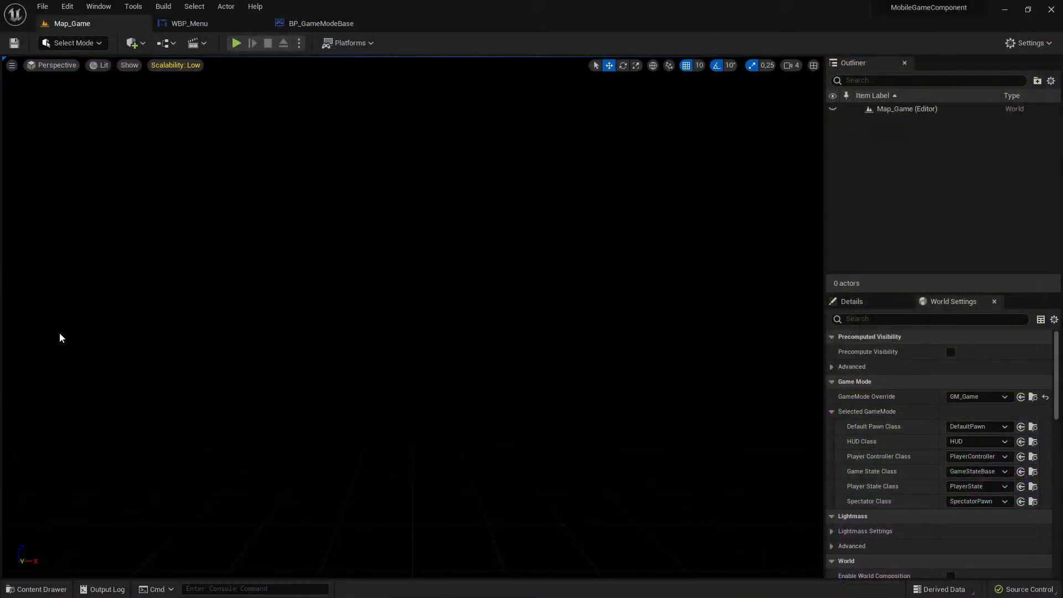
Compare the Game and EndlessRunnerCreator folders' contents, then open the size map for EndlessRunnerCreator again.
click(30, 592)
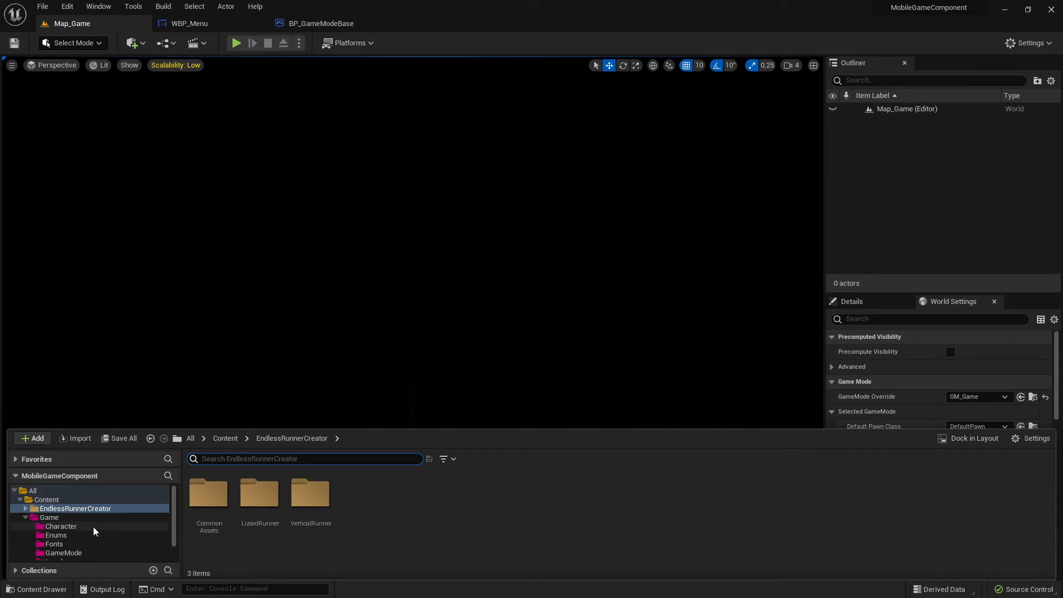
click(62, 517)
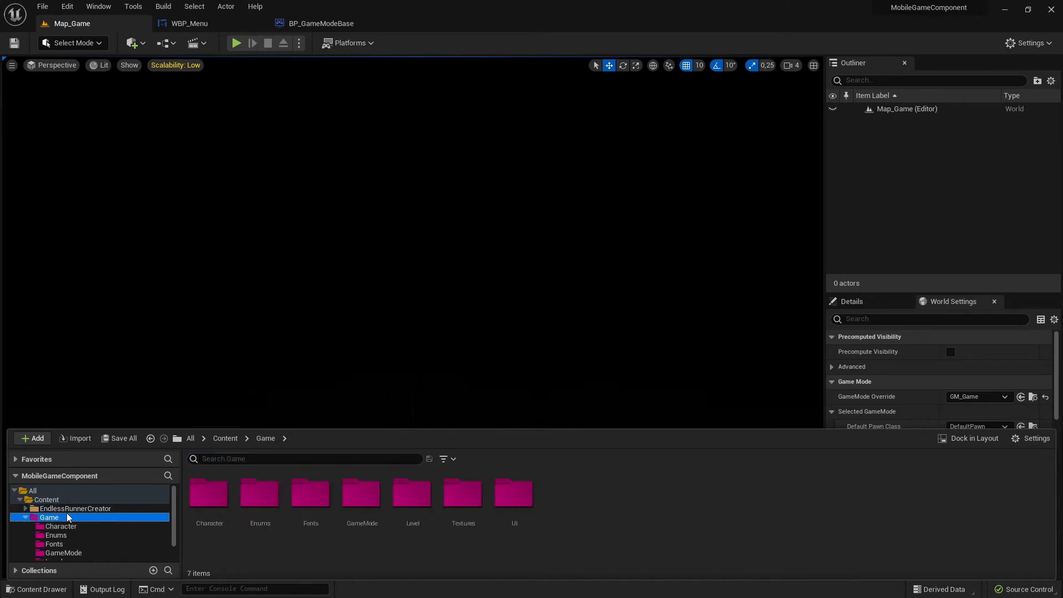
click(71, 509)
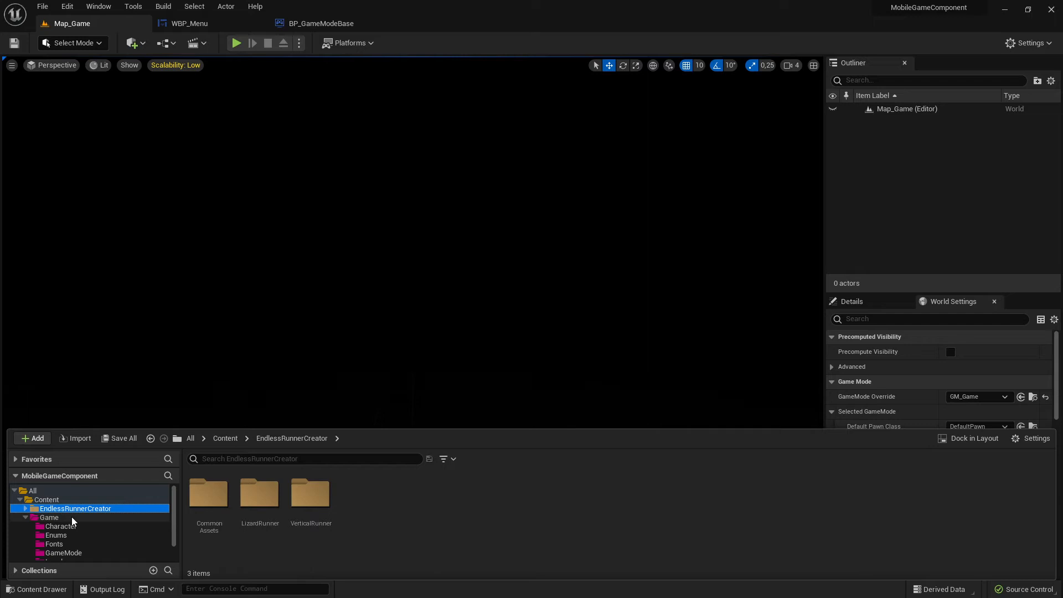
scroll(79, 540, up, 3)
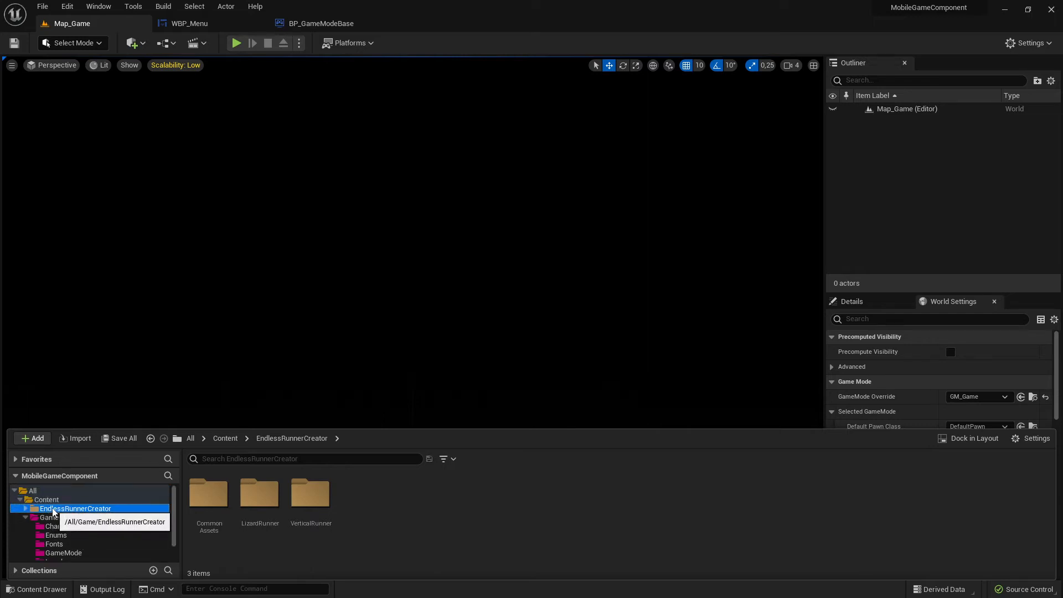
right_click(54, 509)
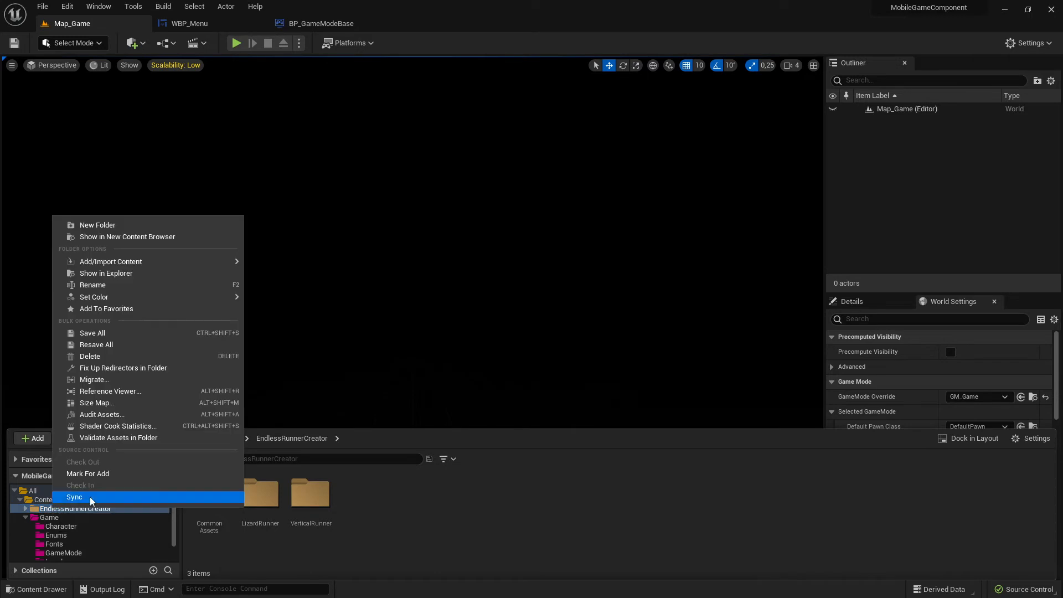
click(118, 404)
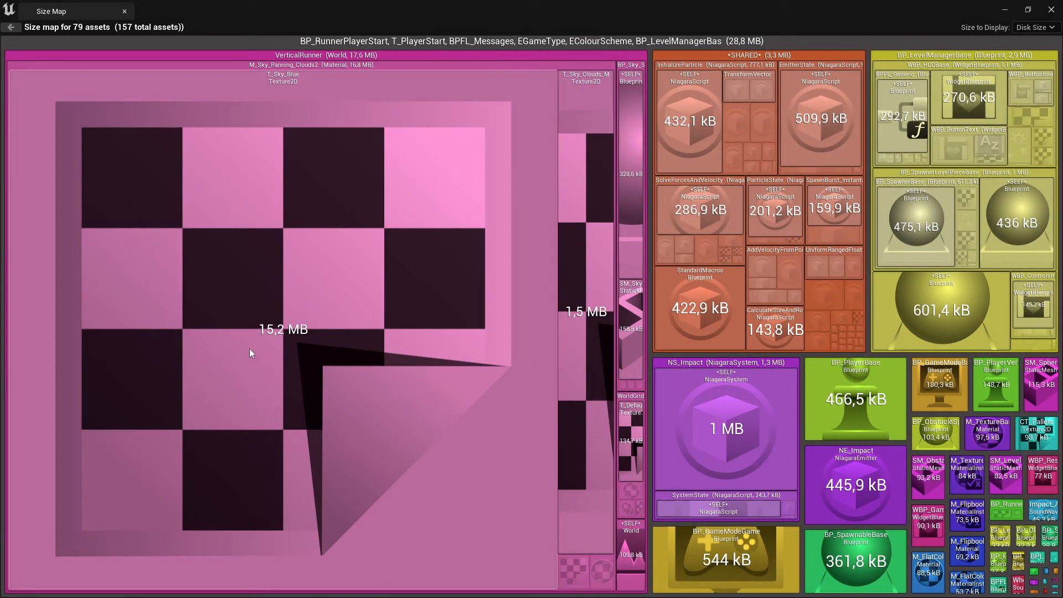
Zoom into the T_Sky_Blue texture in the size map, browse to its asset, and zoom back out to the full map.
click(318, 302)
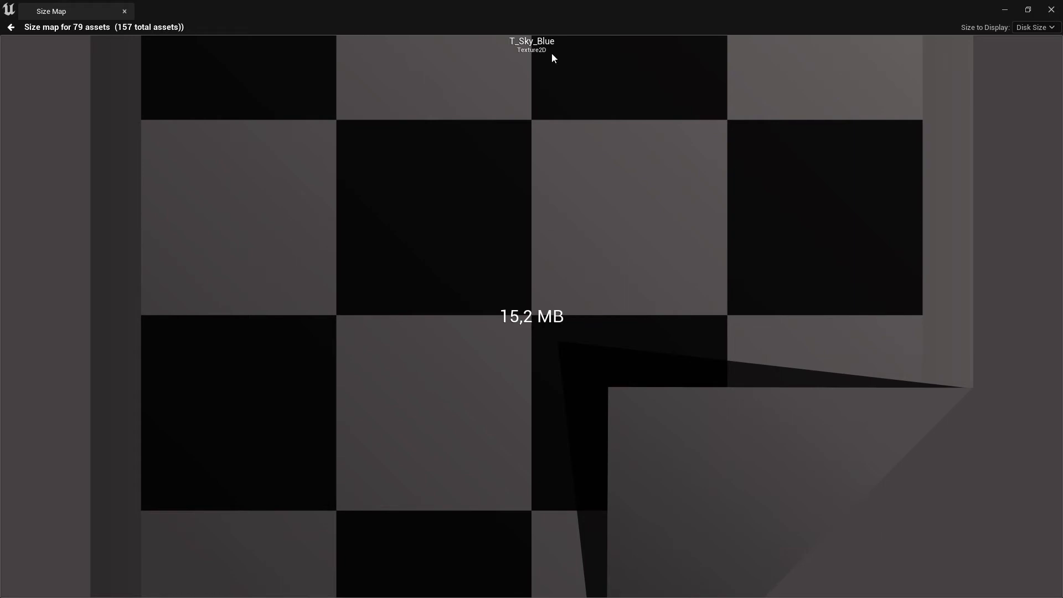
right_click(341, 96)
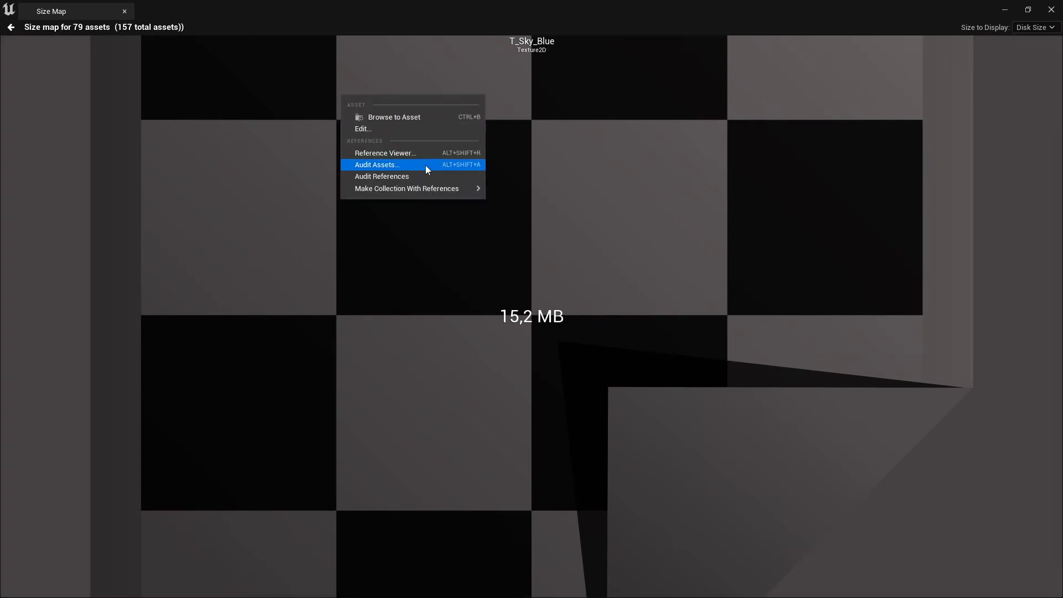
click(398, 119)
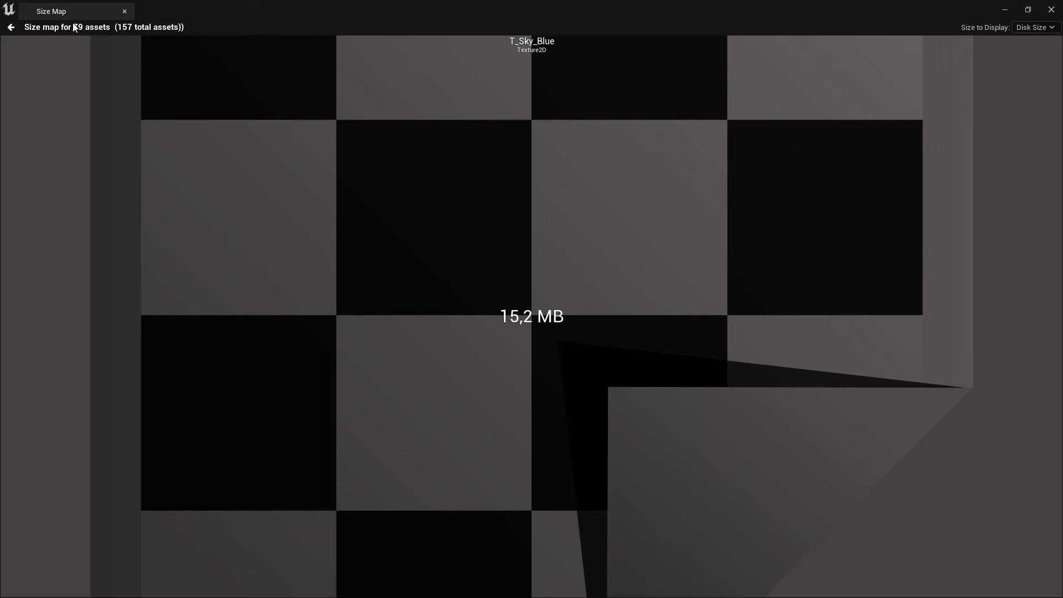
click(12, 28)
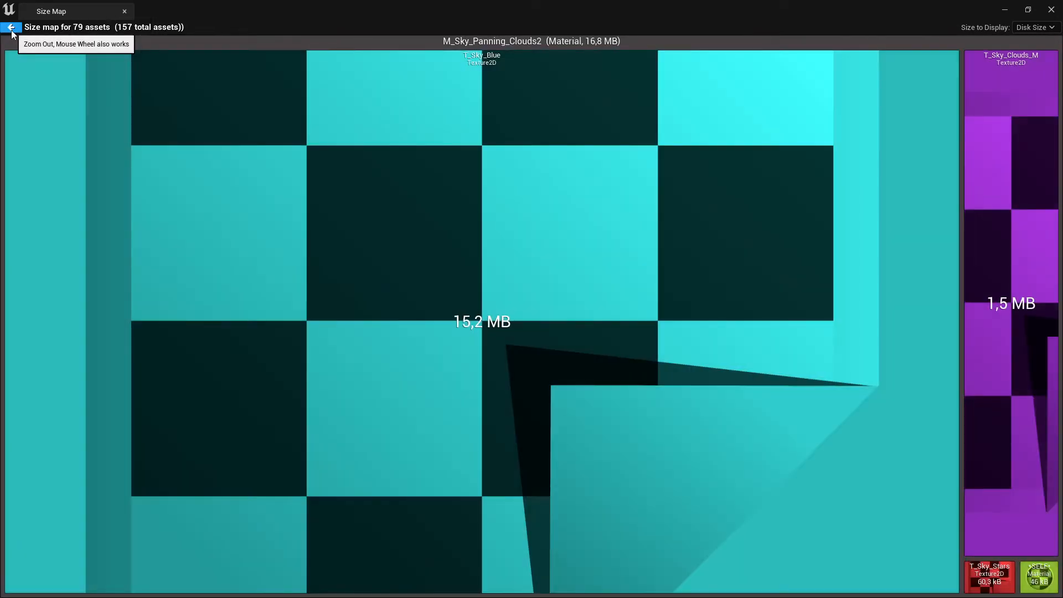
click(11, 28)
click(12, 28)
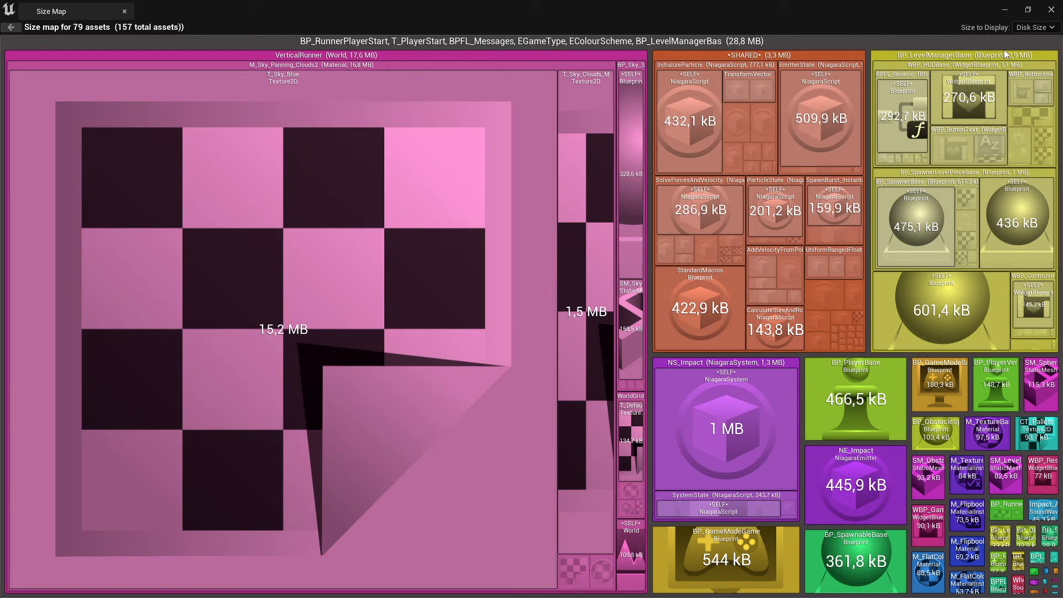
Compare the assets' memory size with their disk size in the size map, then close the map.
click(1023, 54)
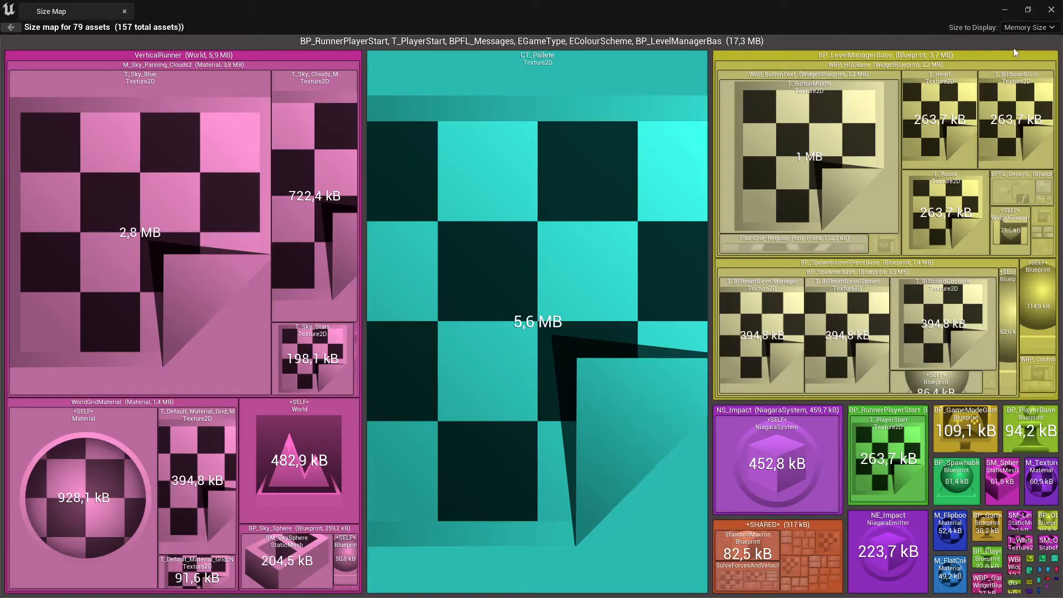
click(1028, 27)
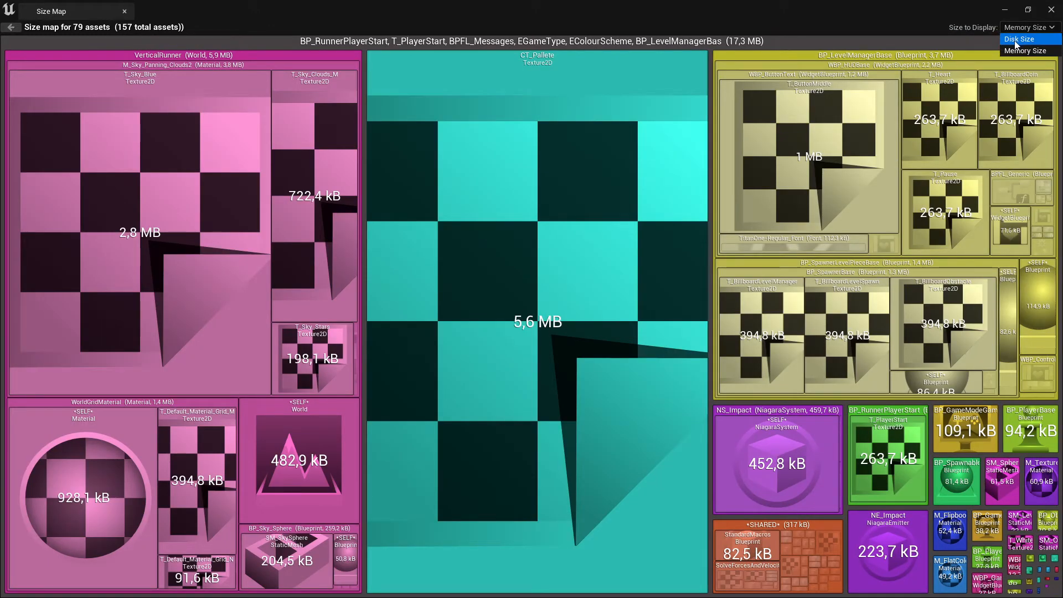
click(1018, 40)
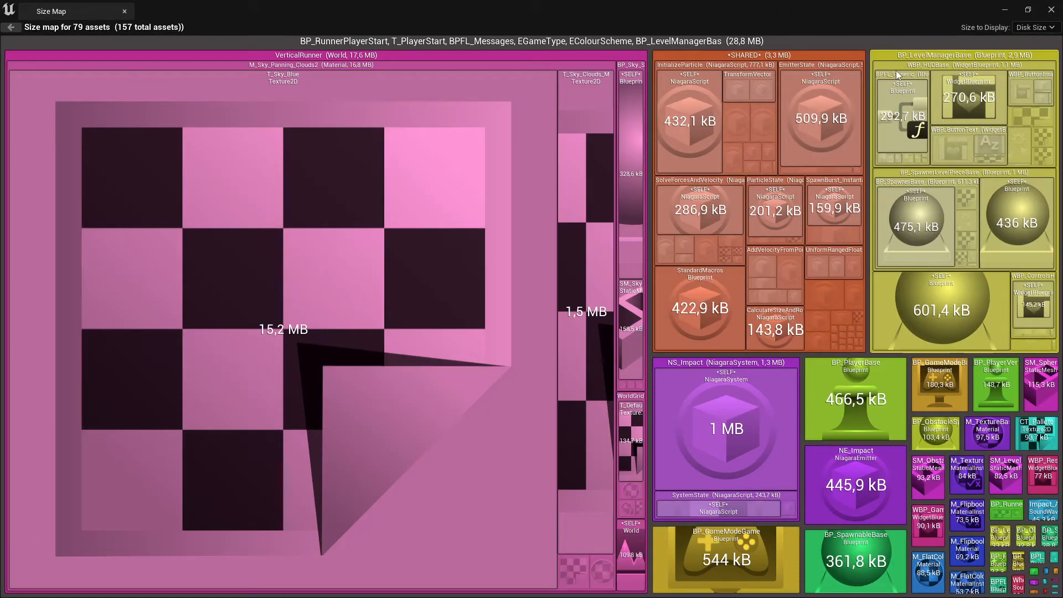
click(125, 12)
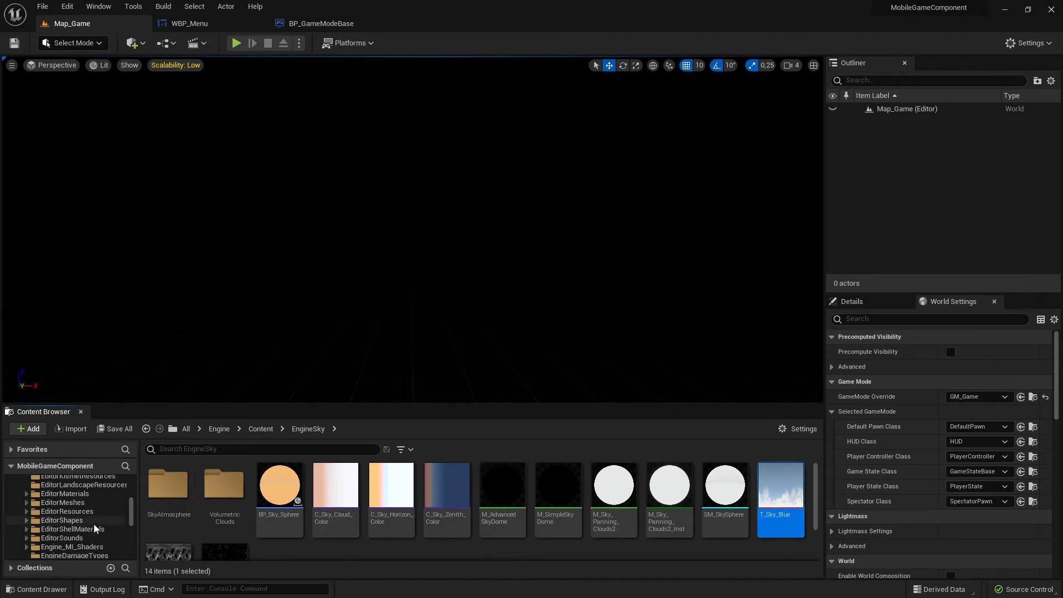
Open the T_Sky_Blue texture from the EngineSky folder to inspect its details.
scroll(94, 524, up, 2)
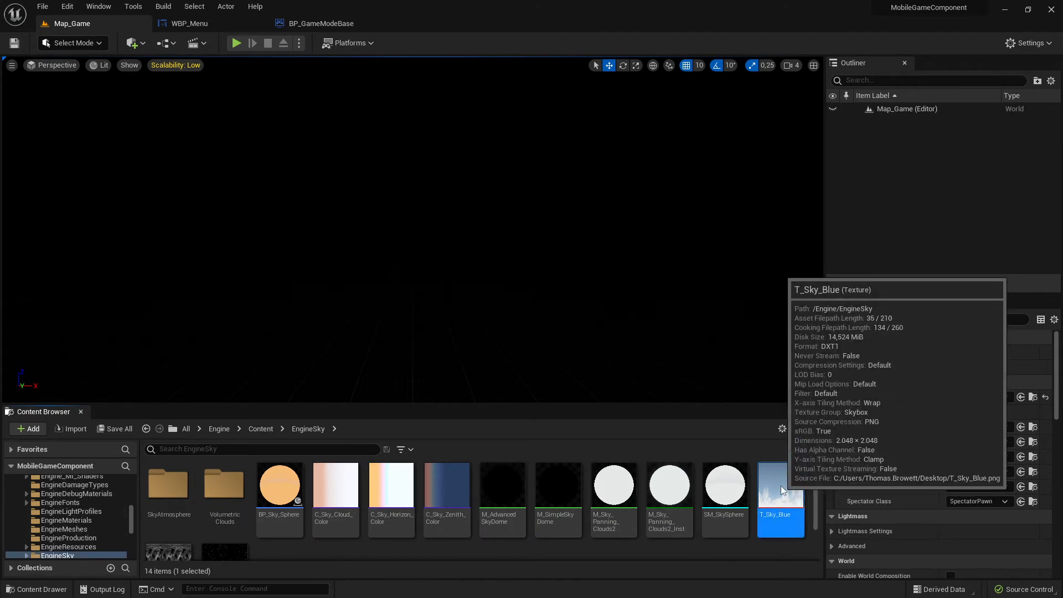
double_click(794, 506)
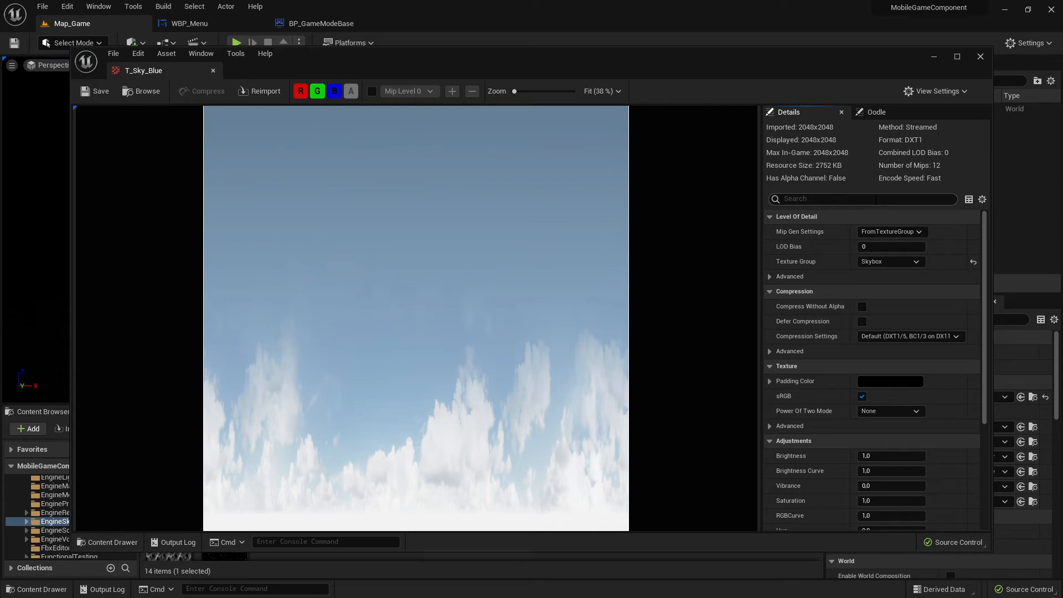
Close the T_Sky_Blue texture, then open the size map for EndlessRunnerCreator and zoom into T_Sky_Blue.
click(210, 72)
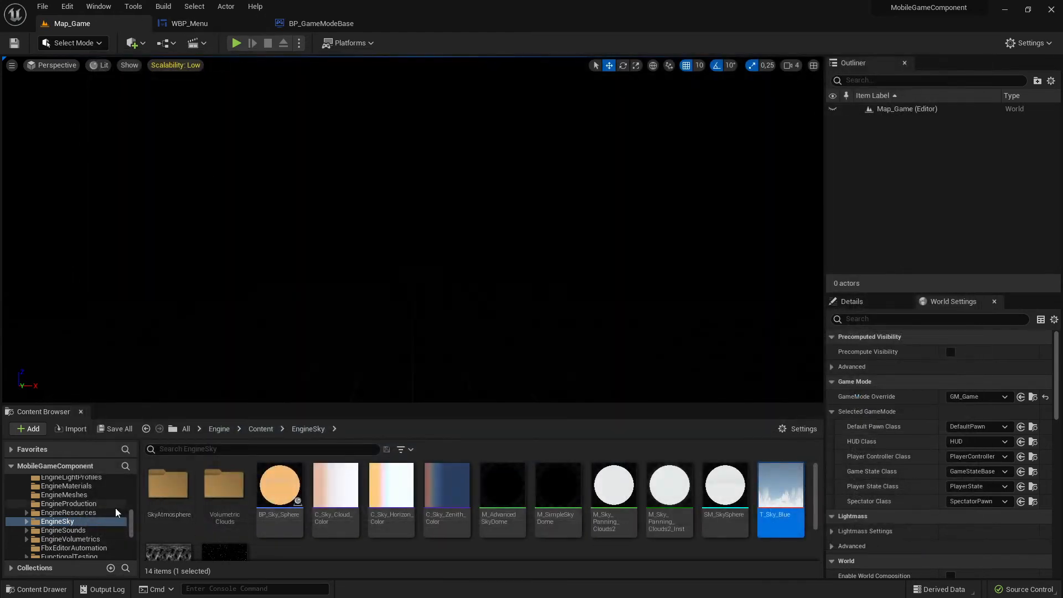
scroll(115, 507, up, 5)
click(58, 499)
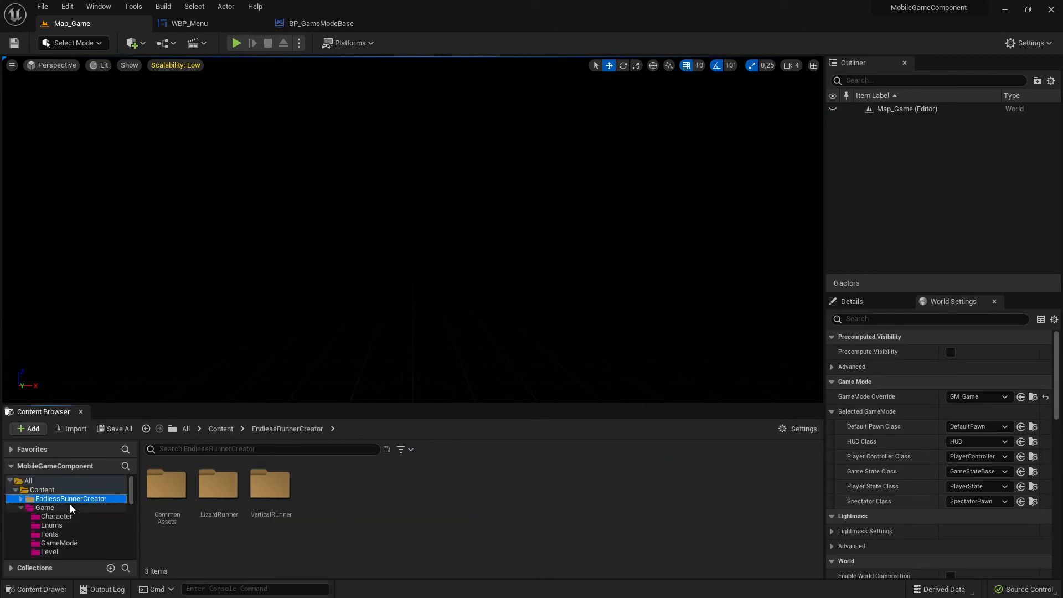
right_click(75, 503)
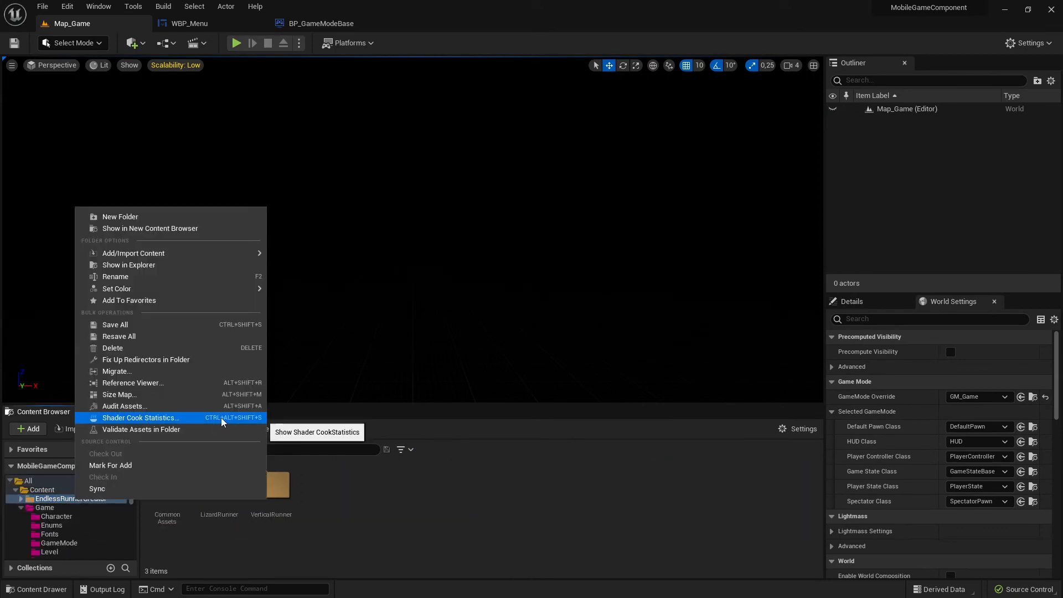
click(139, 394)
click(310, 102)
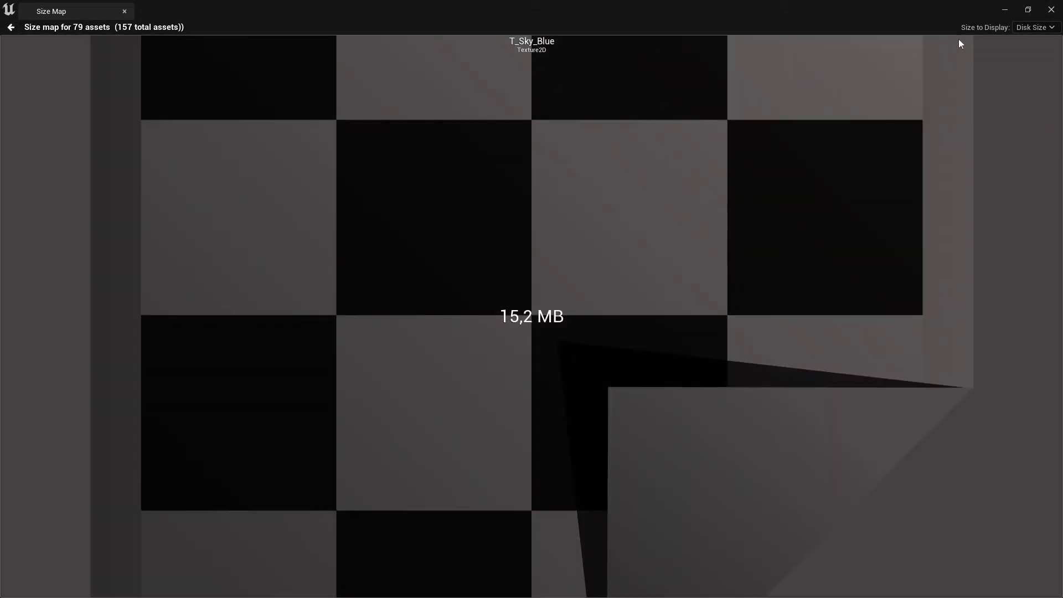
Compare T_Sky_Blue's memory size with its disk size, then close the size map.
click(1034, 28)
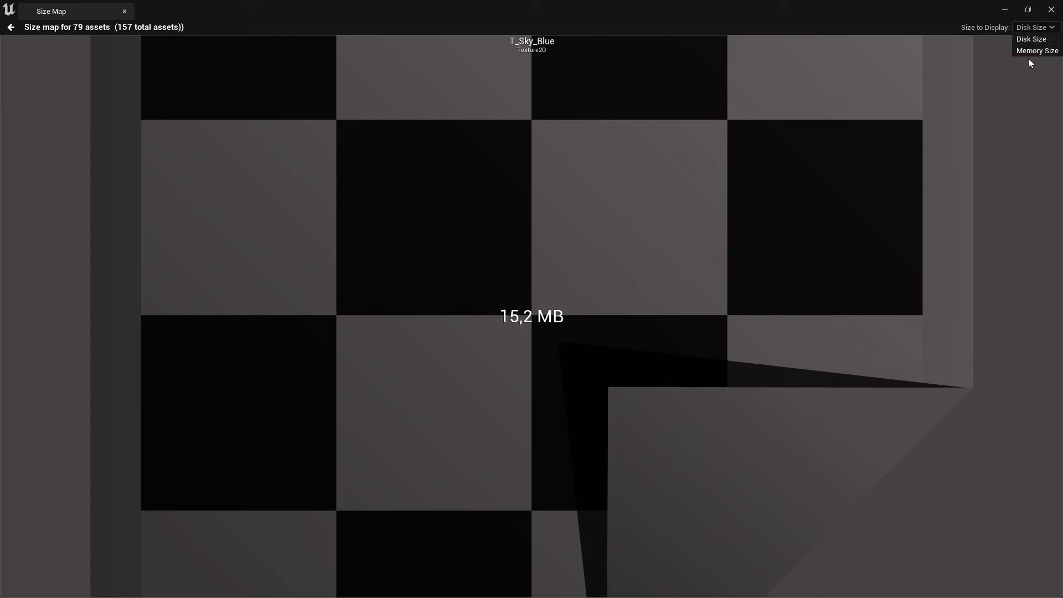
click(1032, 51)
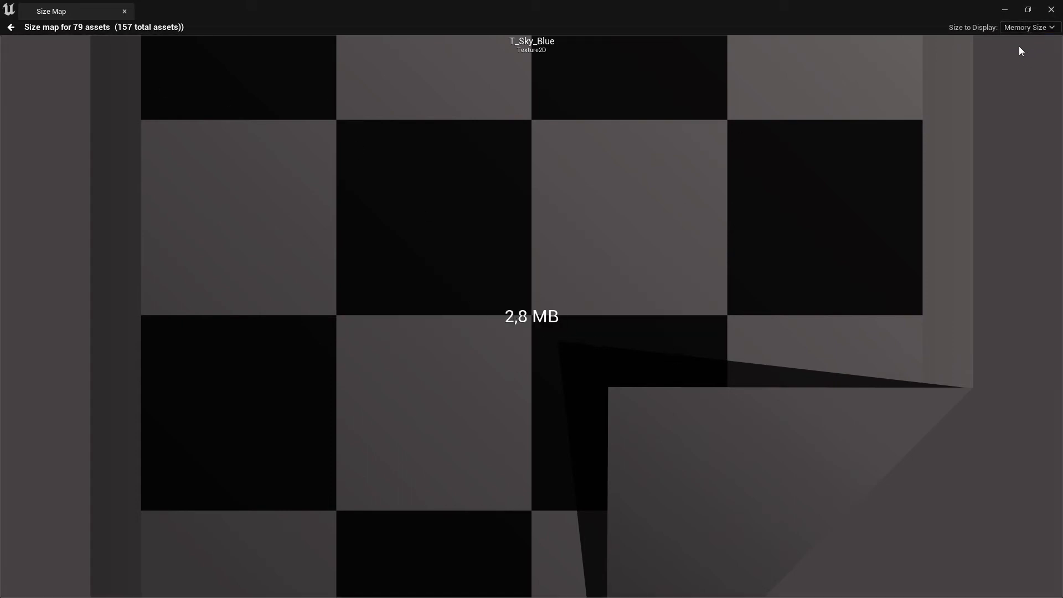
click(1031, 27)
click(1018, 39)
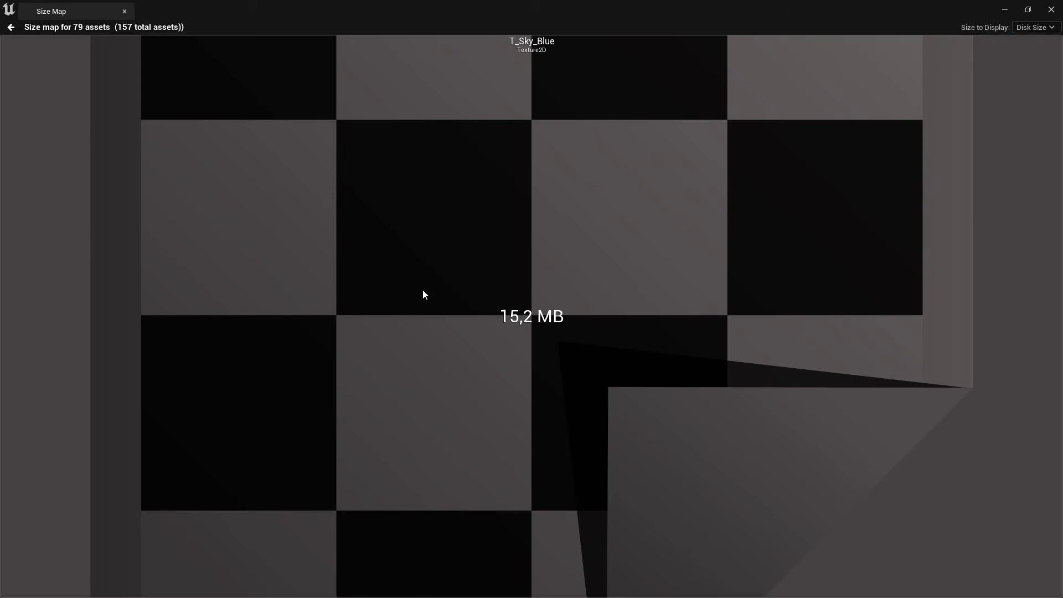
click(125, 11)
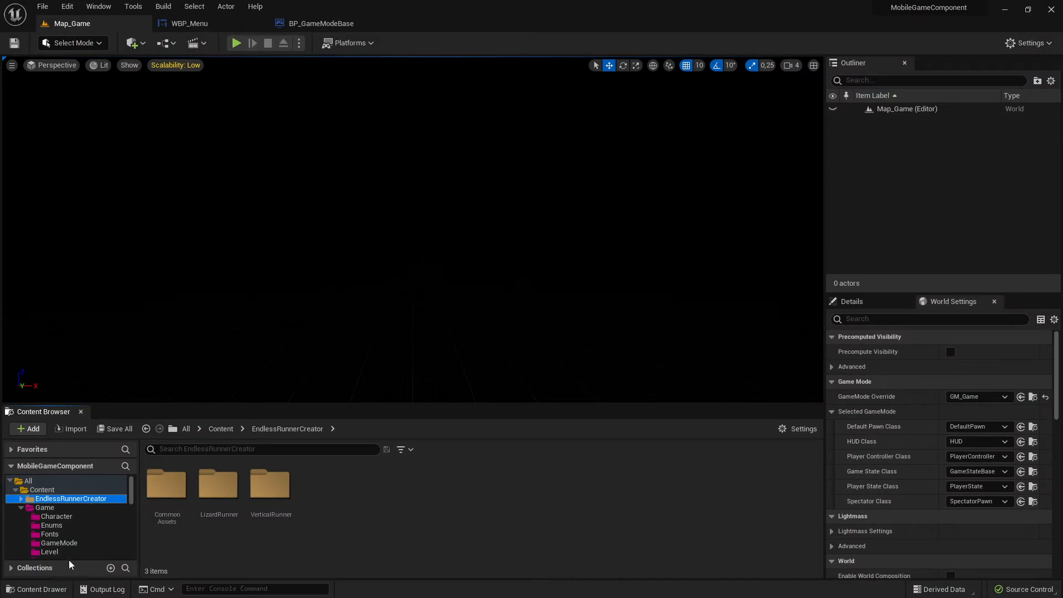
Play-test Map_Game by starting the runner from the Play/Quit menu, then stop the session.
click(236, 42)
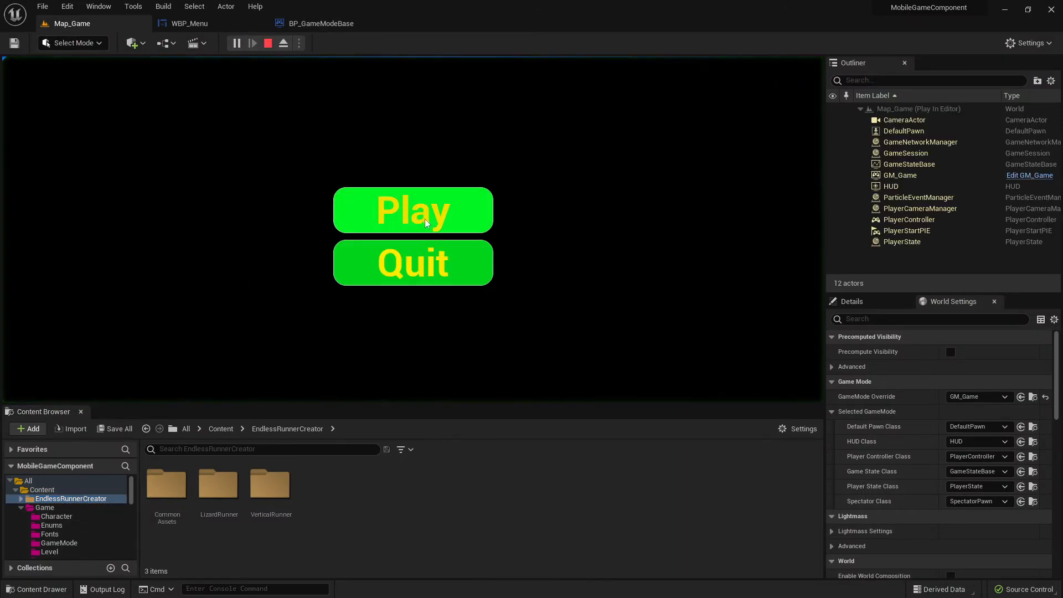
click(424, 217)
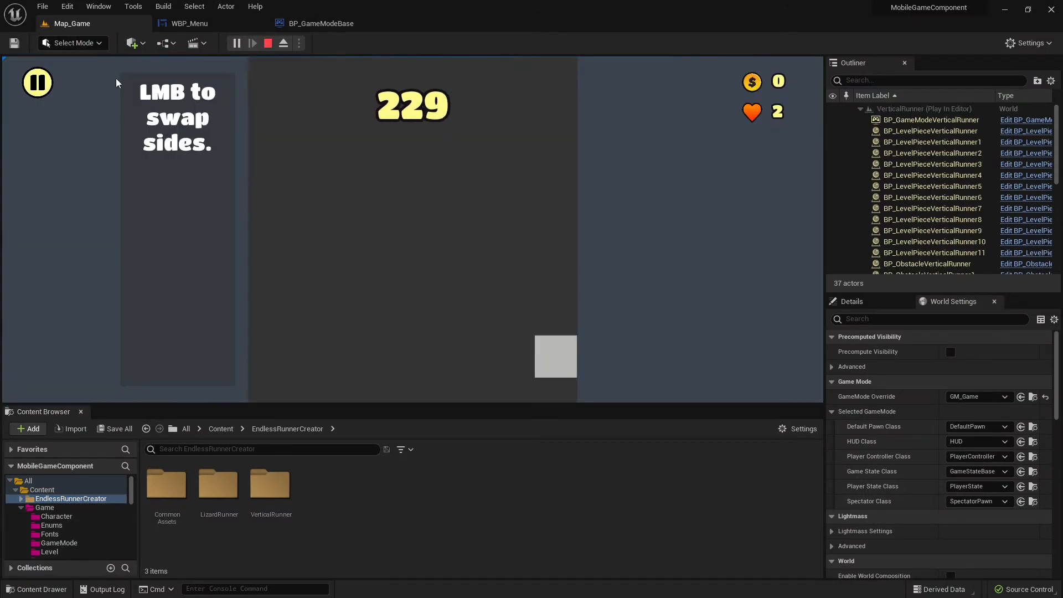
click(267, 45)
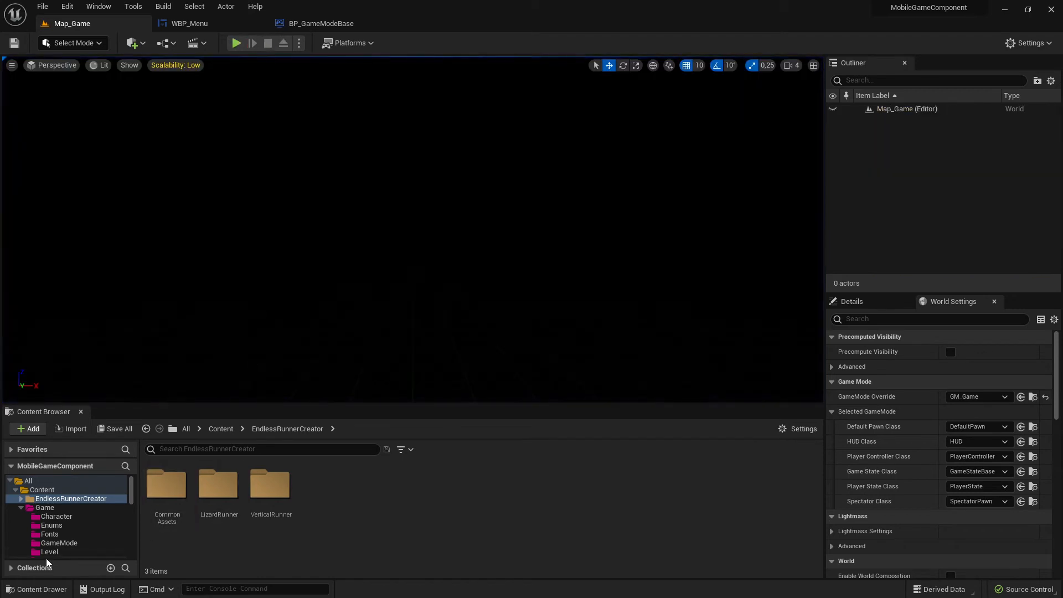
View the Enums folder, collapse the Engine folder, and show the Game folder's contents.
click(52, 525)
scroll(65, 509, down, 5)
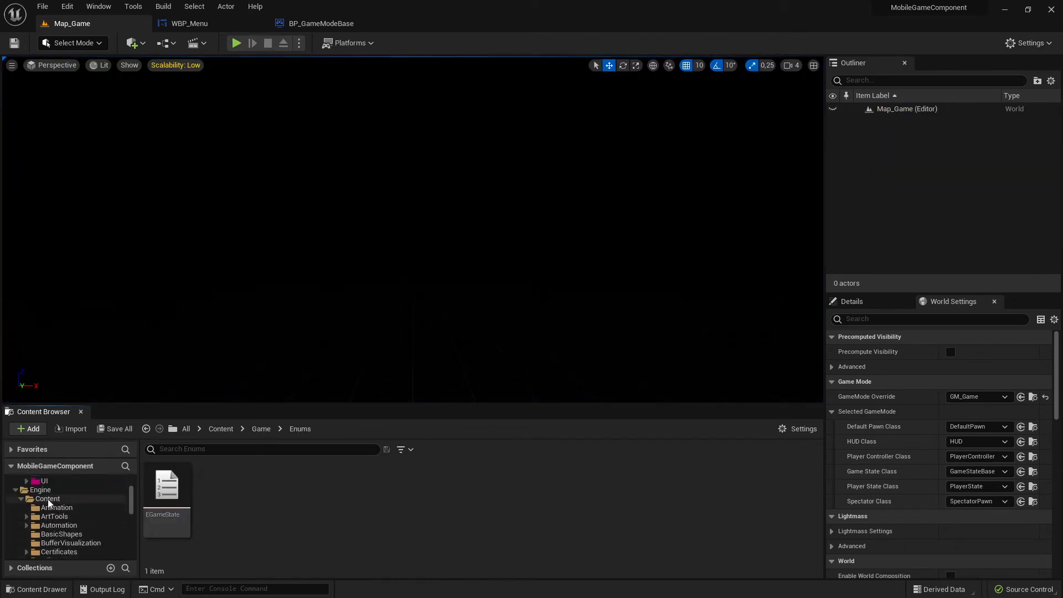
click(15, 490)
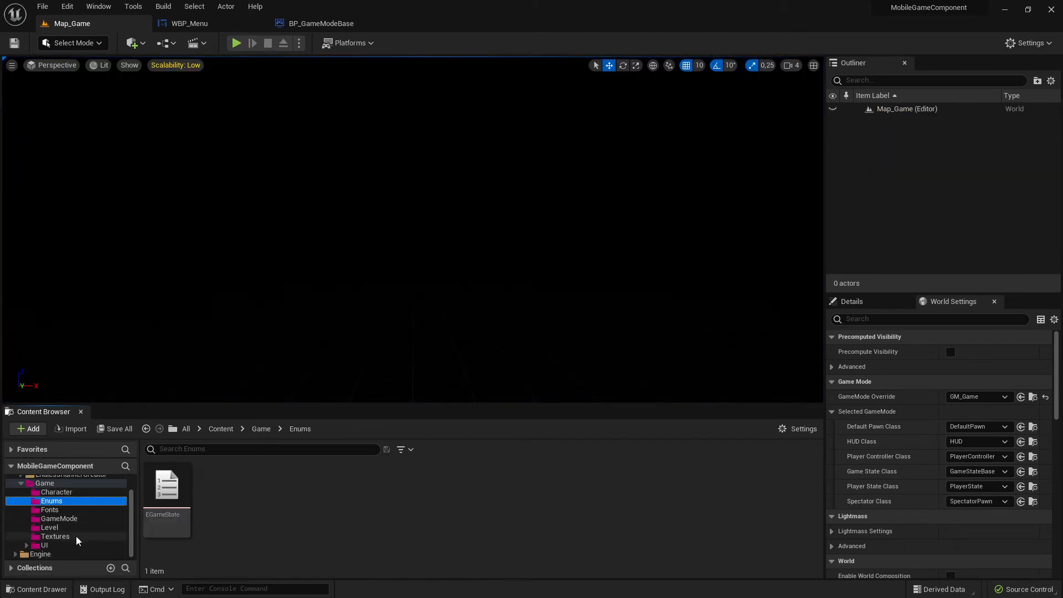
click(44, 482)
scroll(78, 515, up, 2)
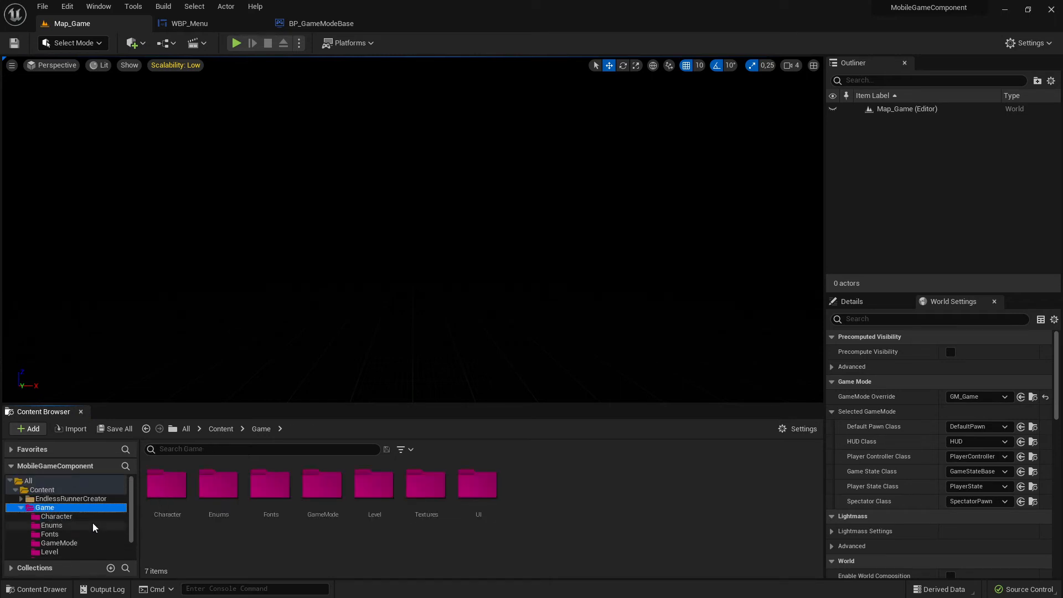
Review the list of assets for migrating the EndlessRunnerCreator folder, then dismiss the report without migrating.
click(61, 499)
right_click(61, 499)
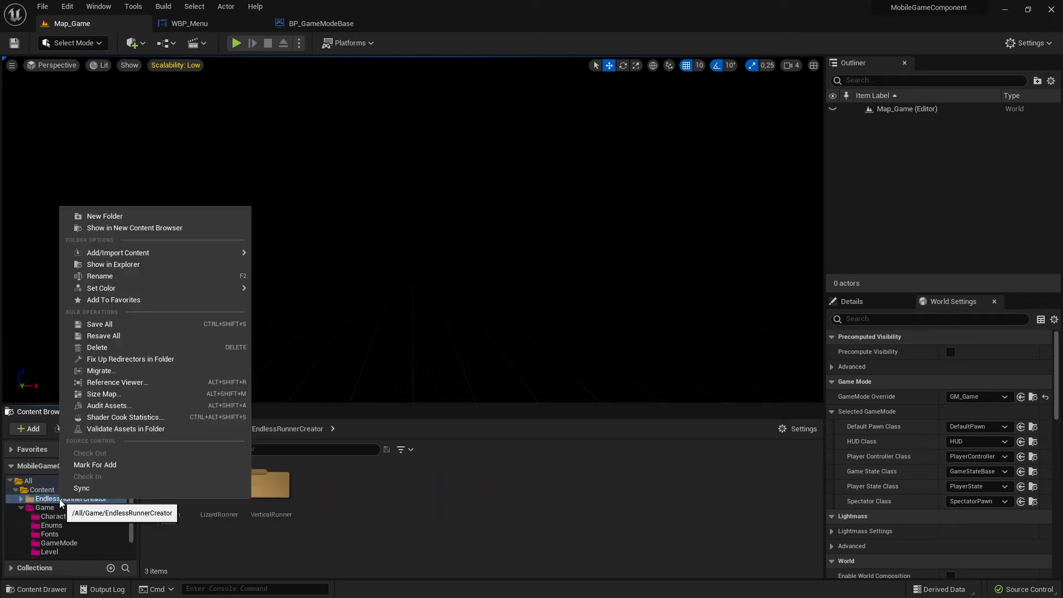
click(132, 370)
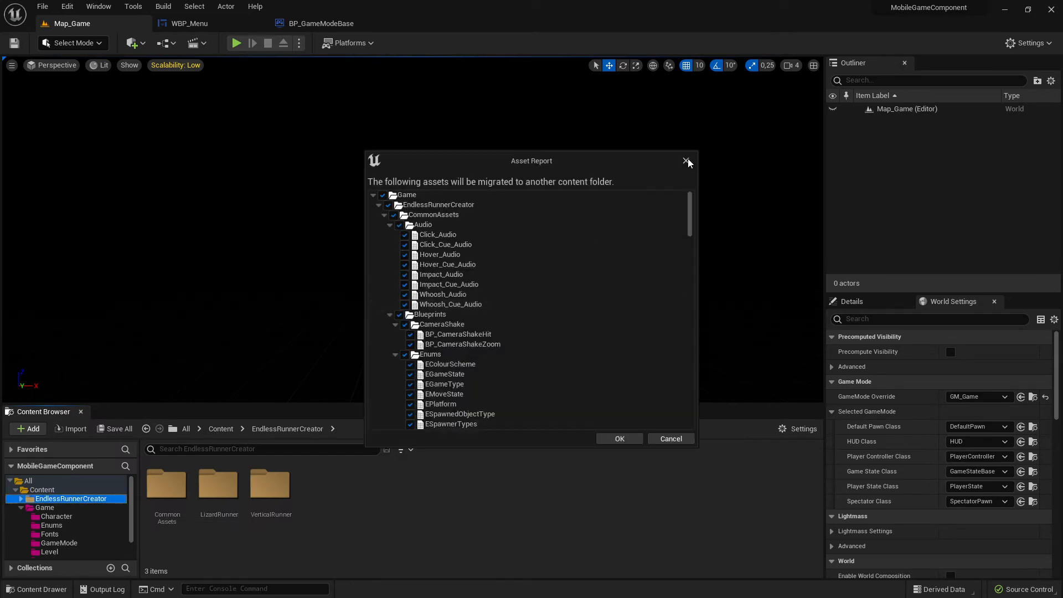
click(692, 160)
View the disk sizes of all EndlessRunnerCreator assets in the size map, then close it.
right_click(55, 498)
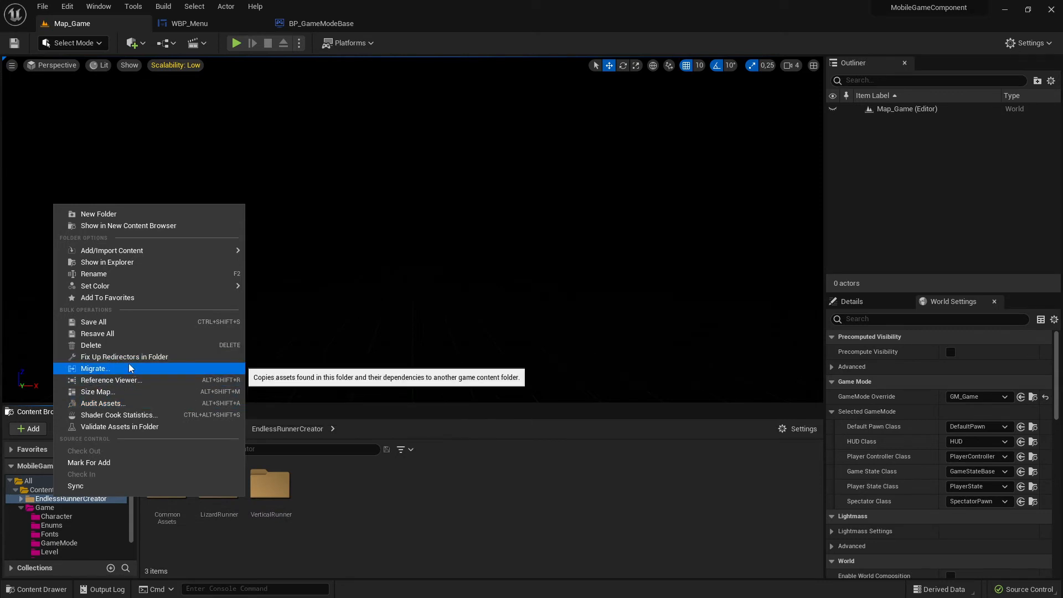
click(147, 392)
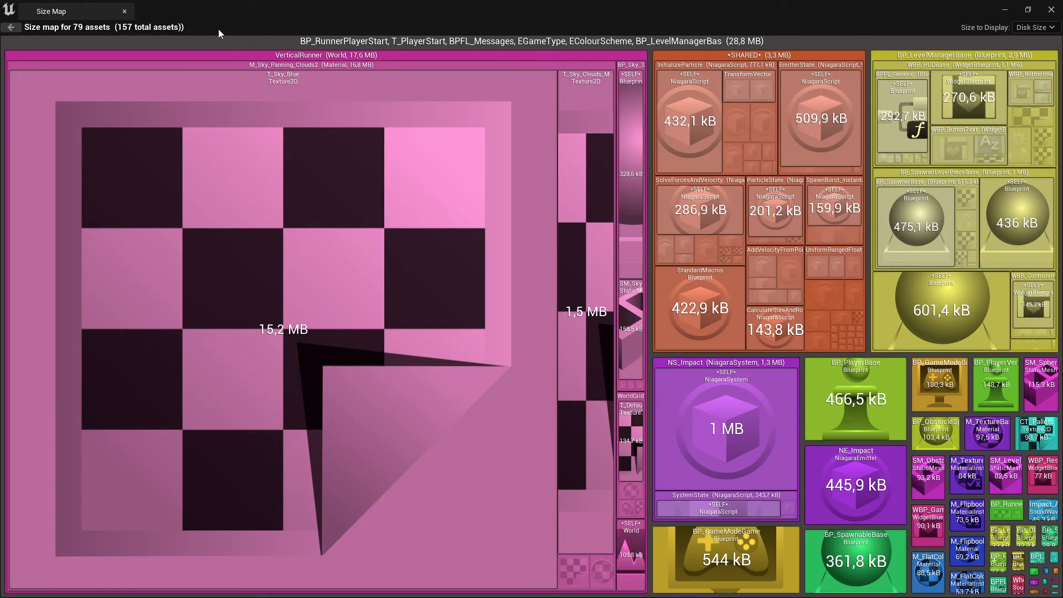
click(126, 11)
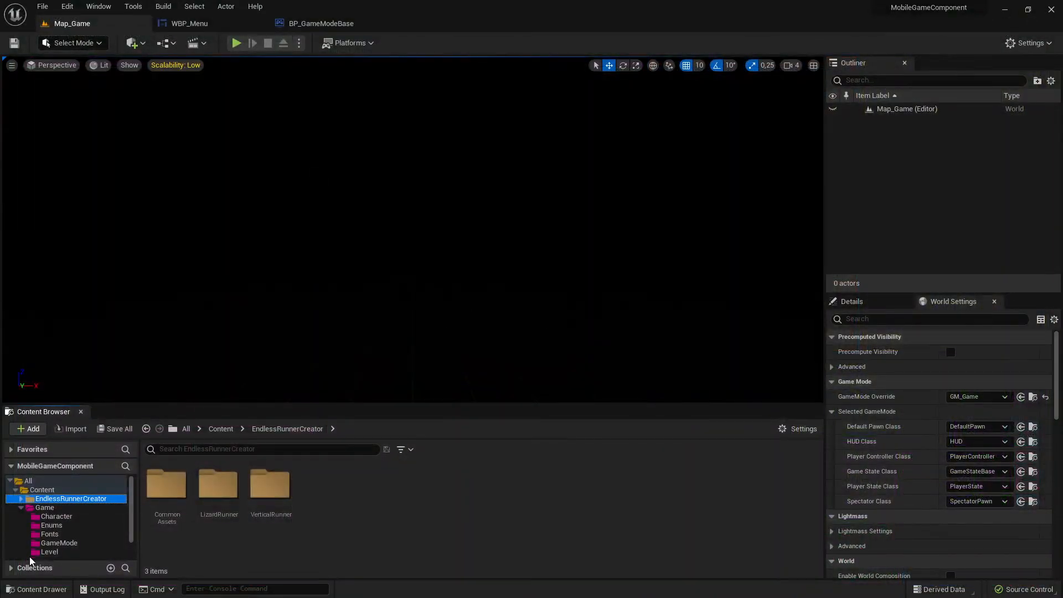
Browse the Game folder's Level and Character subfolders, then collapse the Game and Content folders.
scroll(76, 515, down, 2)
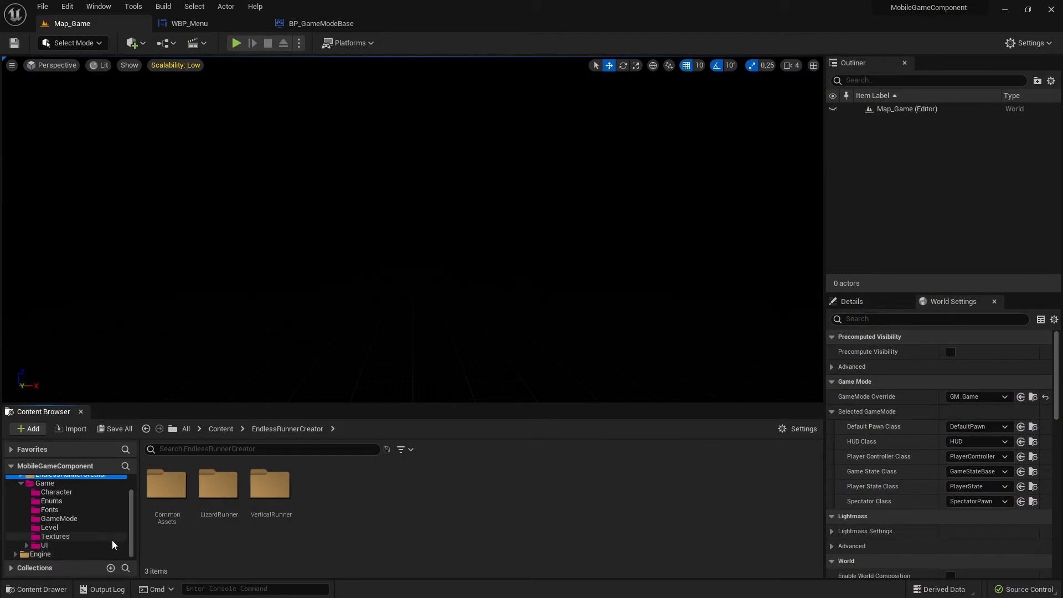
click(49, 527)
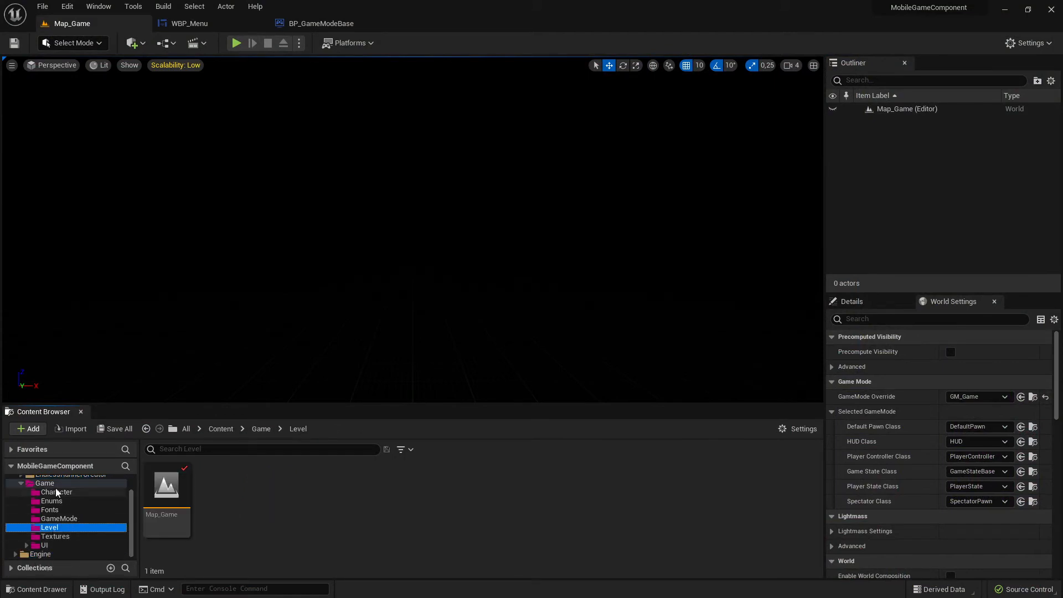
click(39, 492)
click(31, 483)
click(22, 483)
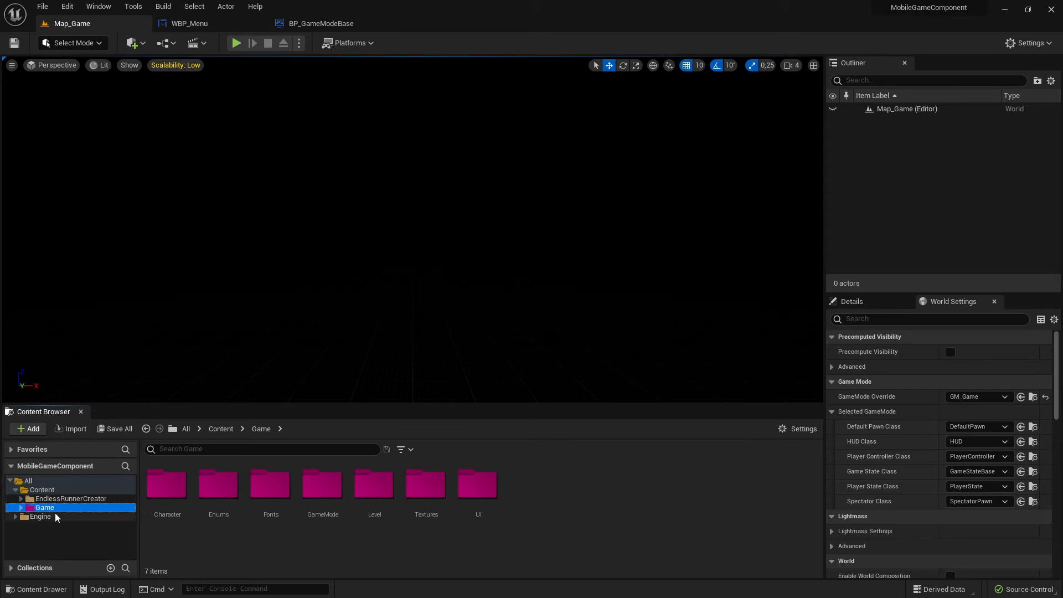
click(16, 490)
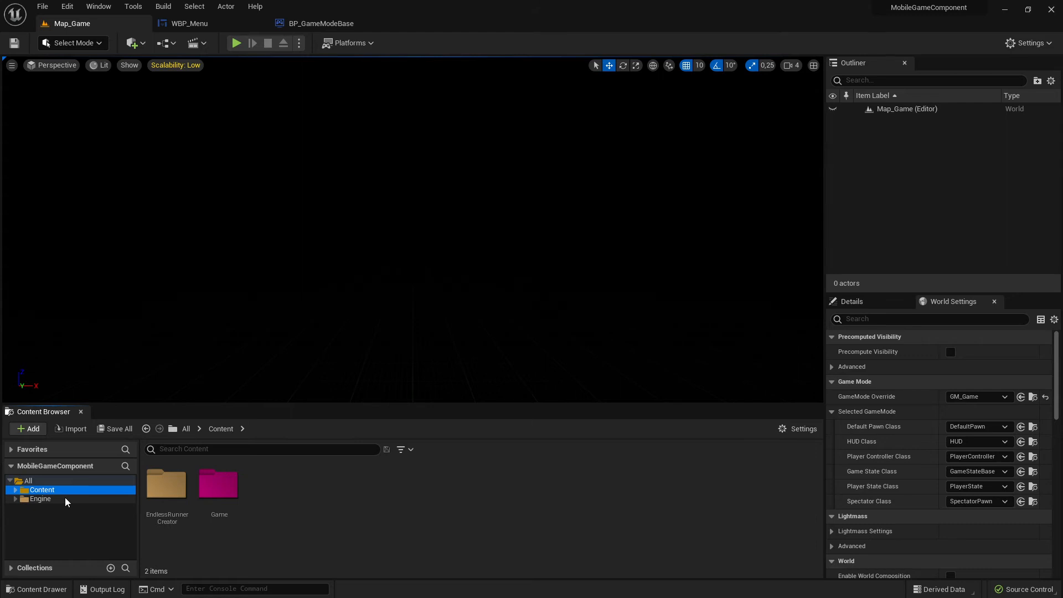
Play-test Map_Game again through the menu's Play option, pause the running session, and stop it.
click(235, 42)
click(443, 222)
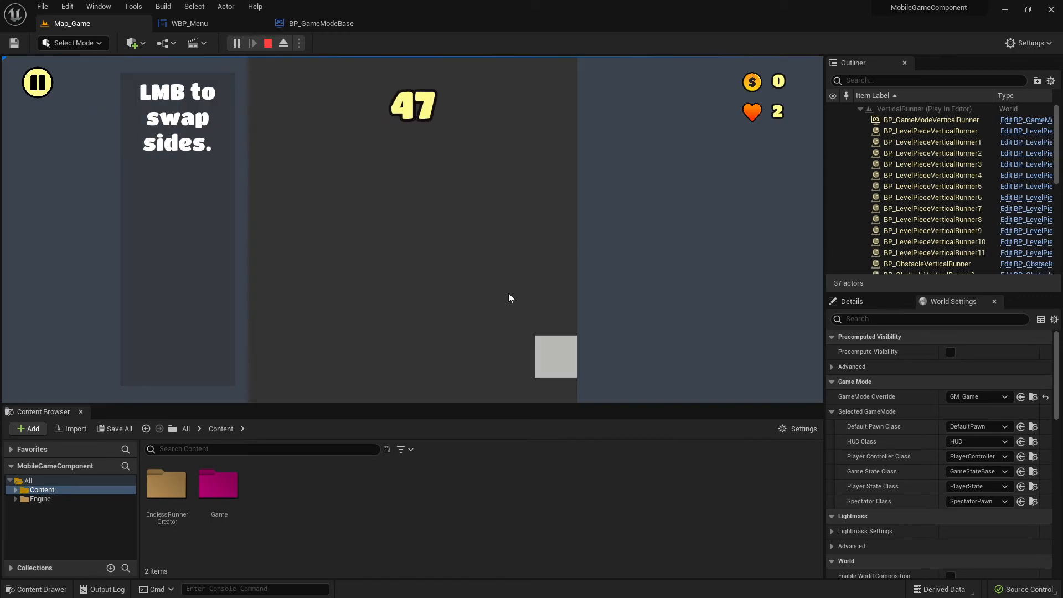
click(236, 43)
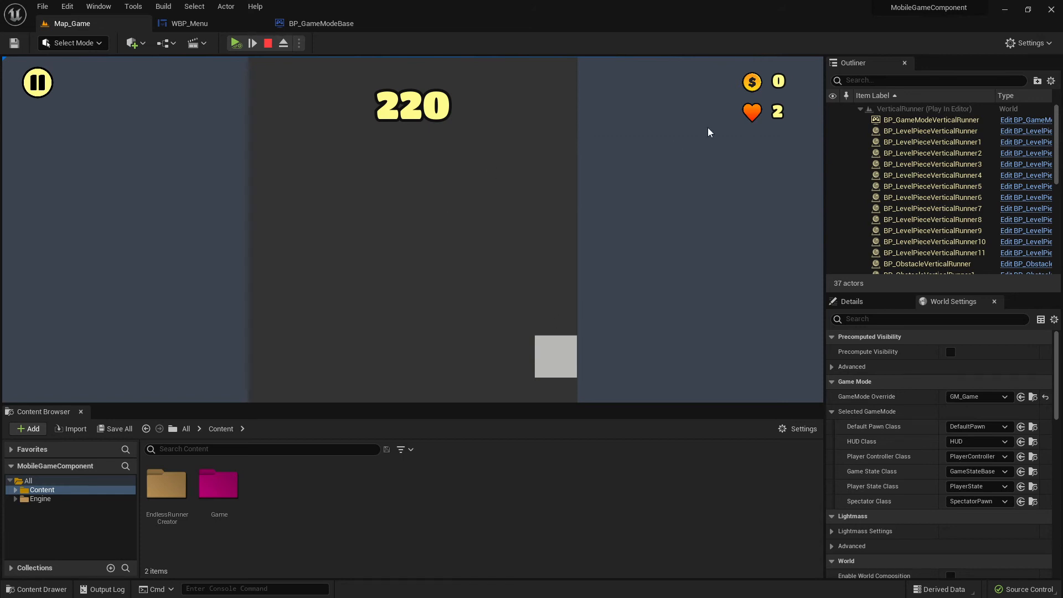
click(268, 44)
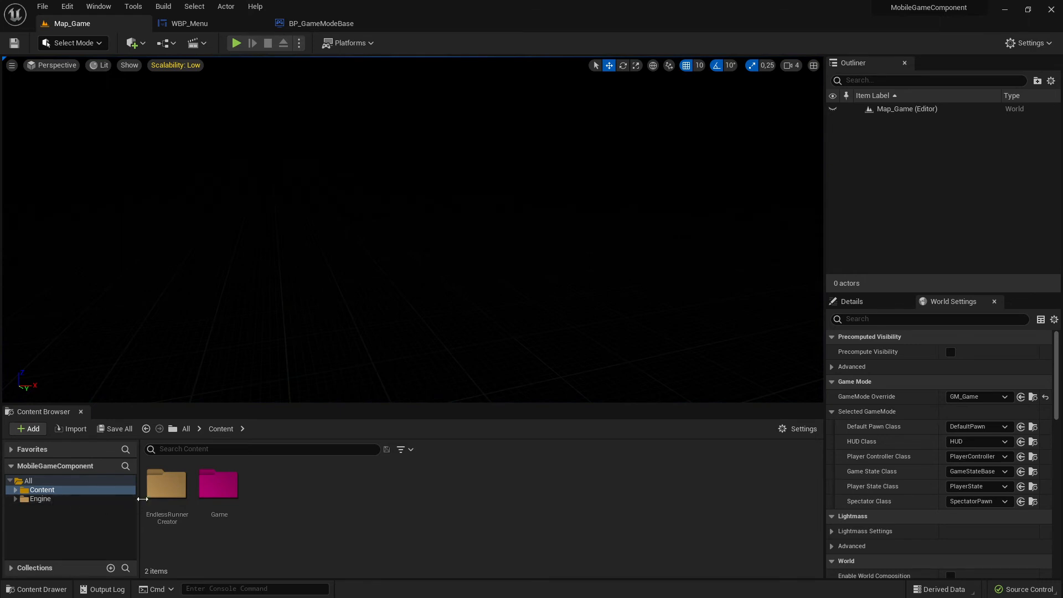
Open the VerticalRunner level from the Maps folder under EndlessRunnerCreator's VerticalRunner folder.
double_click(166, 483)
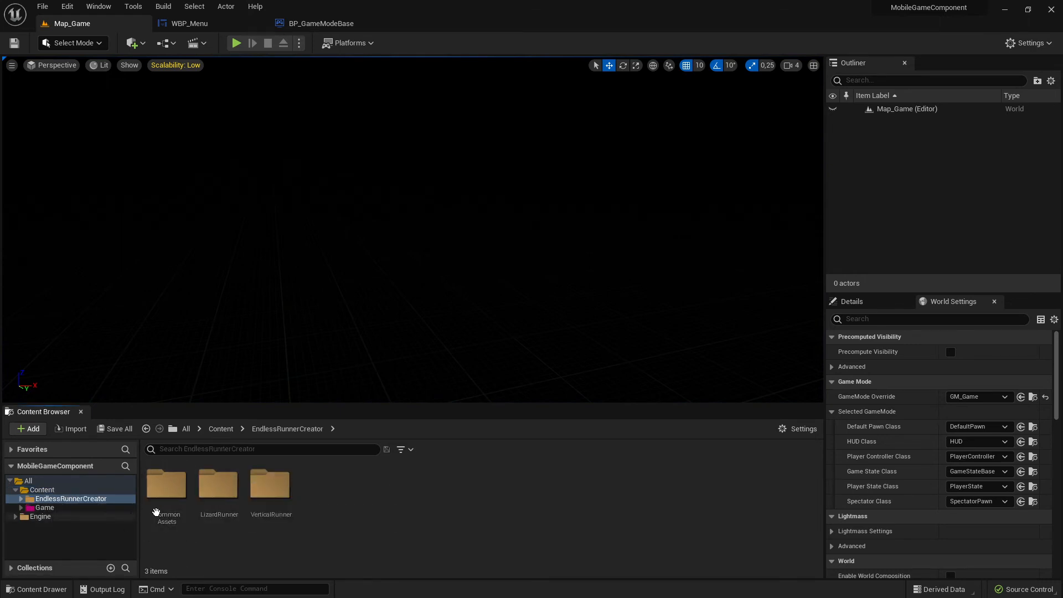
click(21, 498)
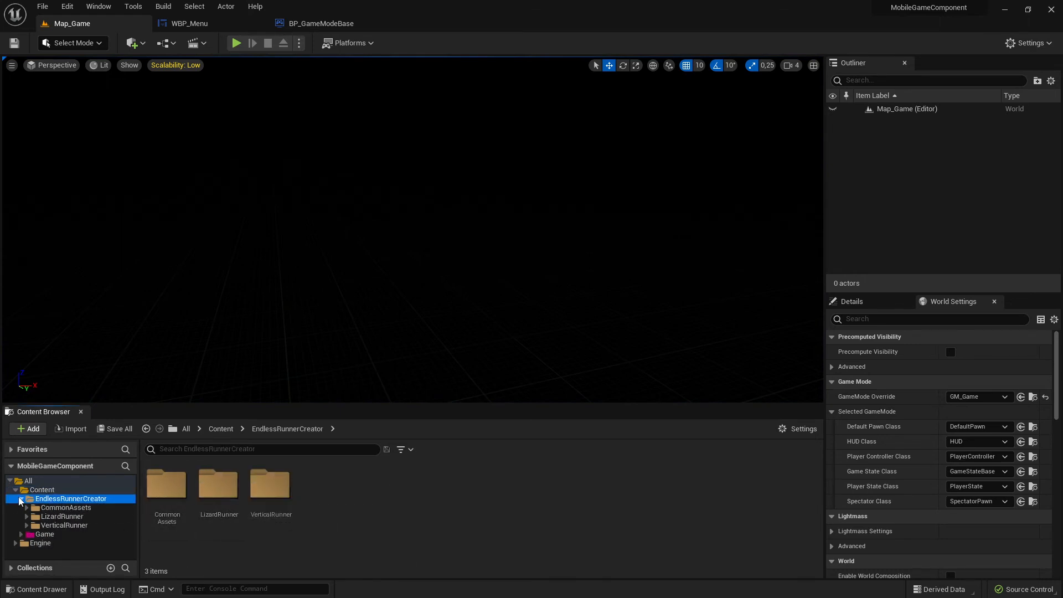
click(78, 527)
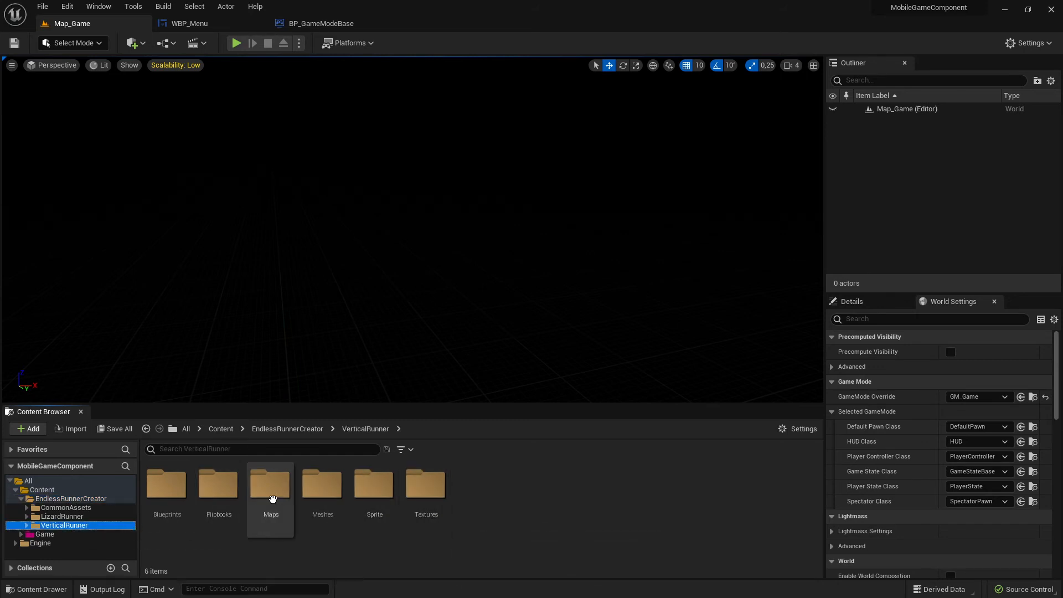
double_click(269, 520)
click(156, 502)
double_click(156, 502)
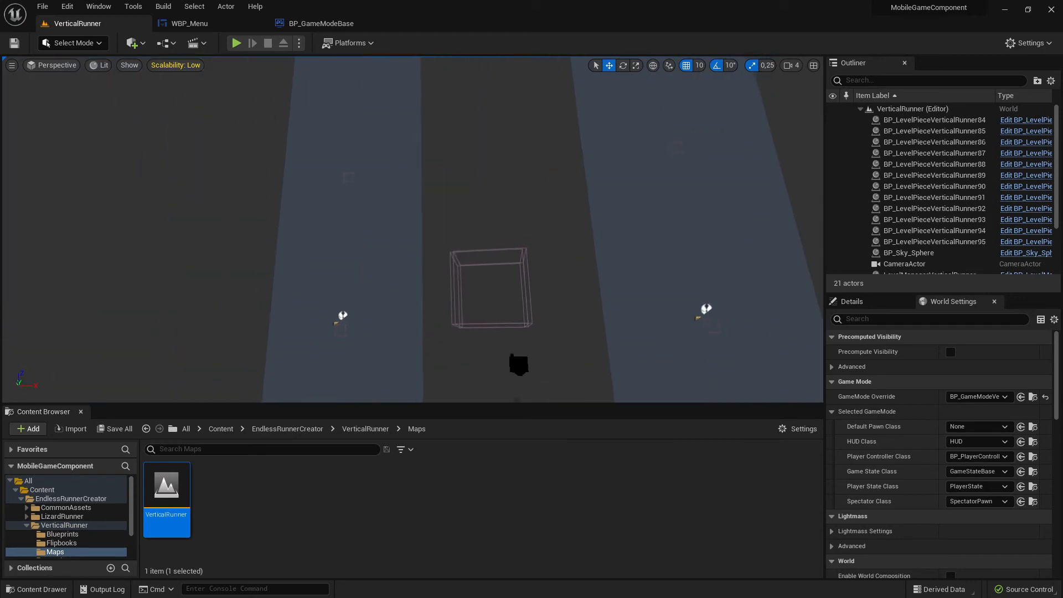
Inspect the VerticalRunner level's wall pieces in the viewport, selecting and framing BP_LevelPieceVerticalRunner85.
mouse_move(640, 266)
right_down()
mouse_move(641, 239)
mouse_move(641, 265)
right_up()
scroll(640, 266, up, 3)
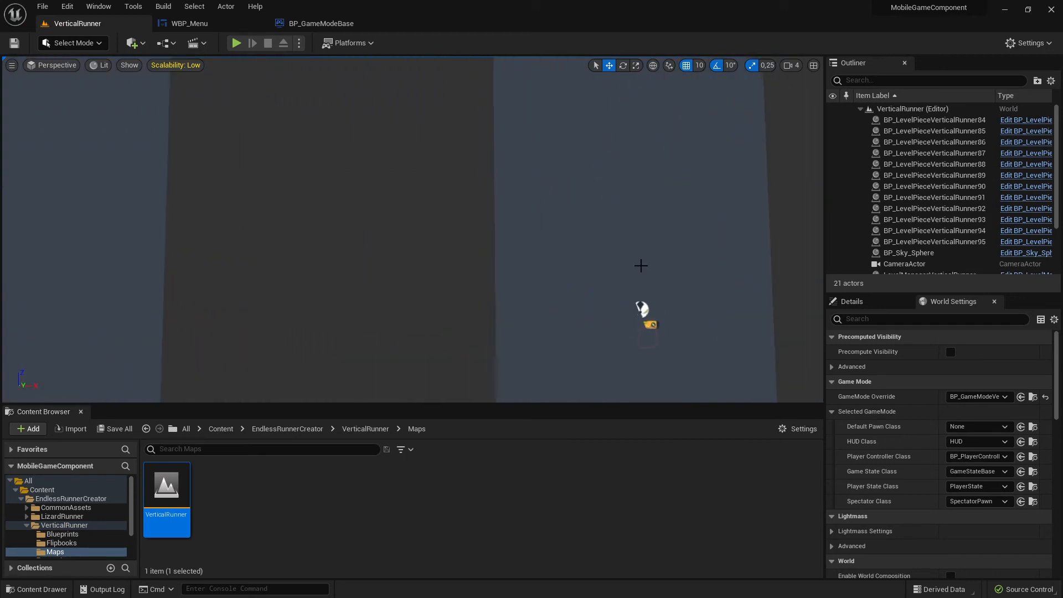
click(556, 312)
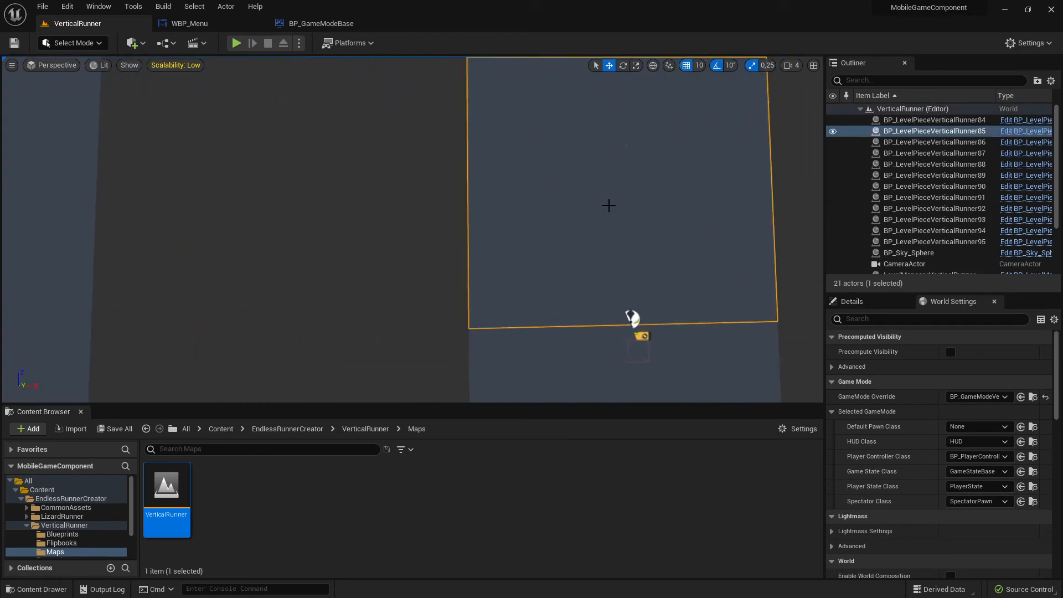
right_drag(526, 143, 555, 244)
right_drag(417, 226, 388, 227)
key(f)
Play-test the VerticalRunner level directly, stop the session, and return to the WBP_Menu event graph.
click(237, 43)
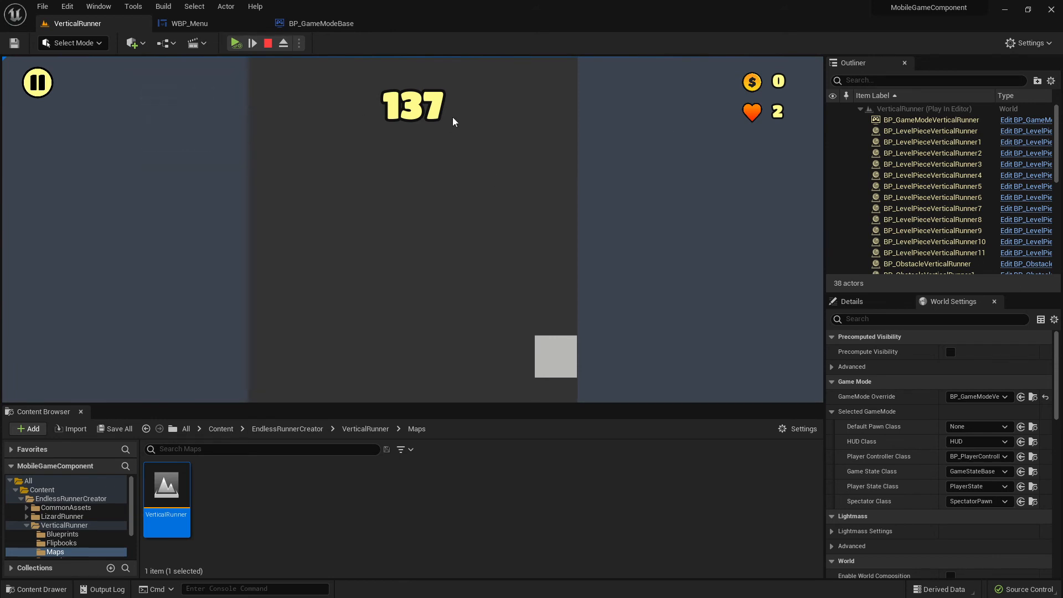
click(271, 47)
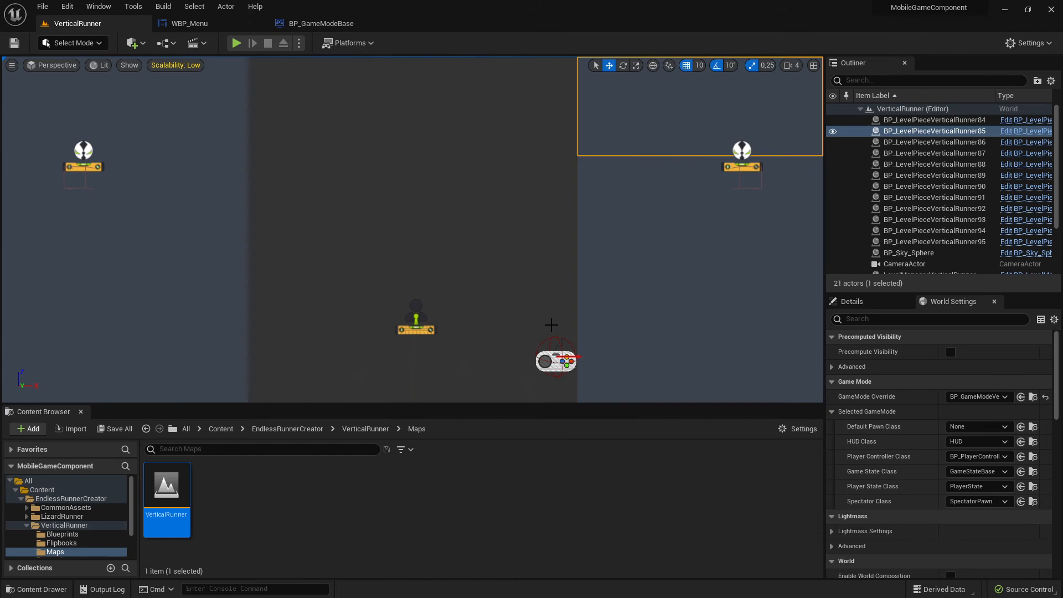
click(188, 24)
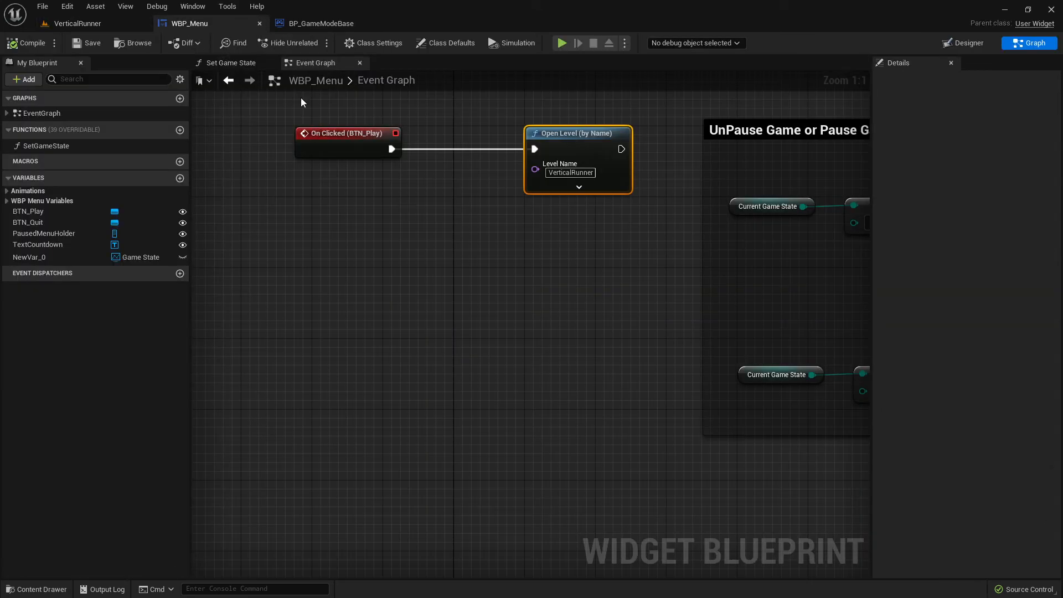
Play-test the VerticalRunner level directly, try swapping the player's side several times, and stop the session.
click(77, 24)
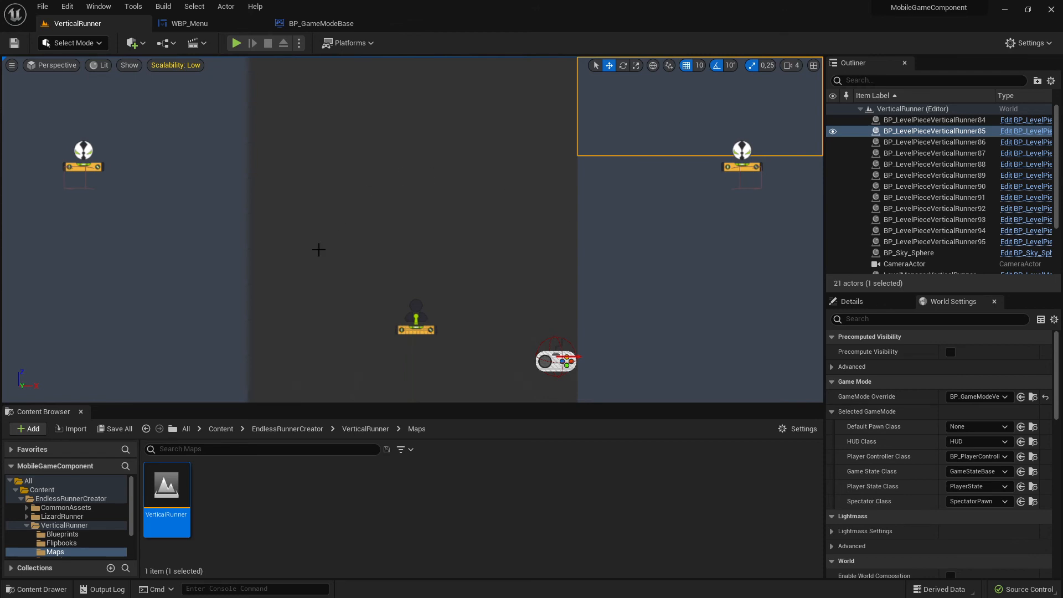
click(236, 44)
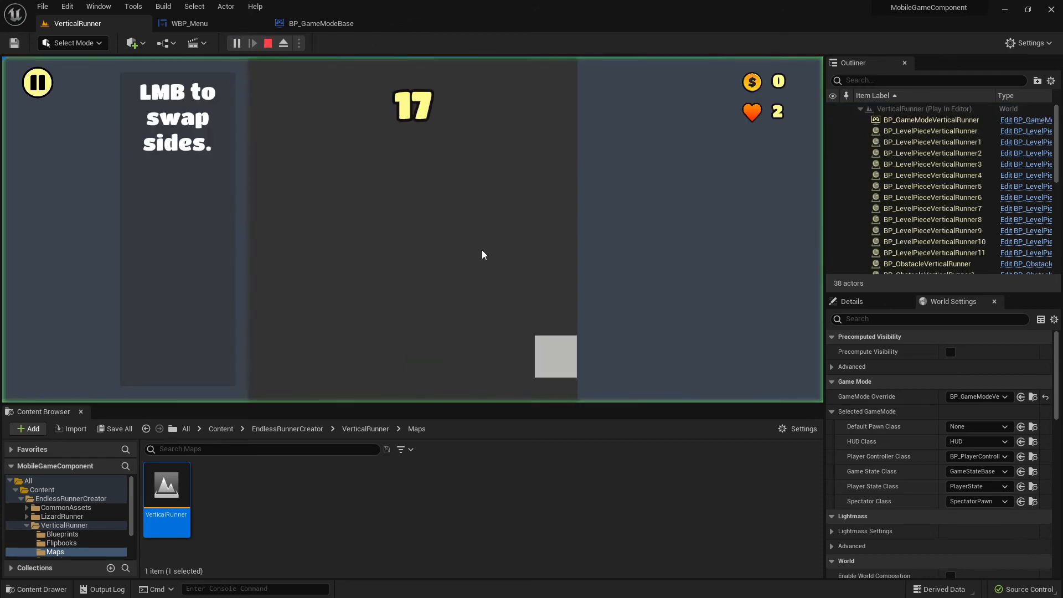
click(505, 276)
click(542, 280)
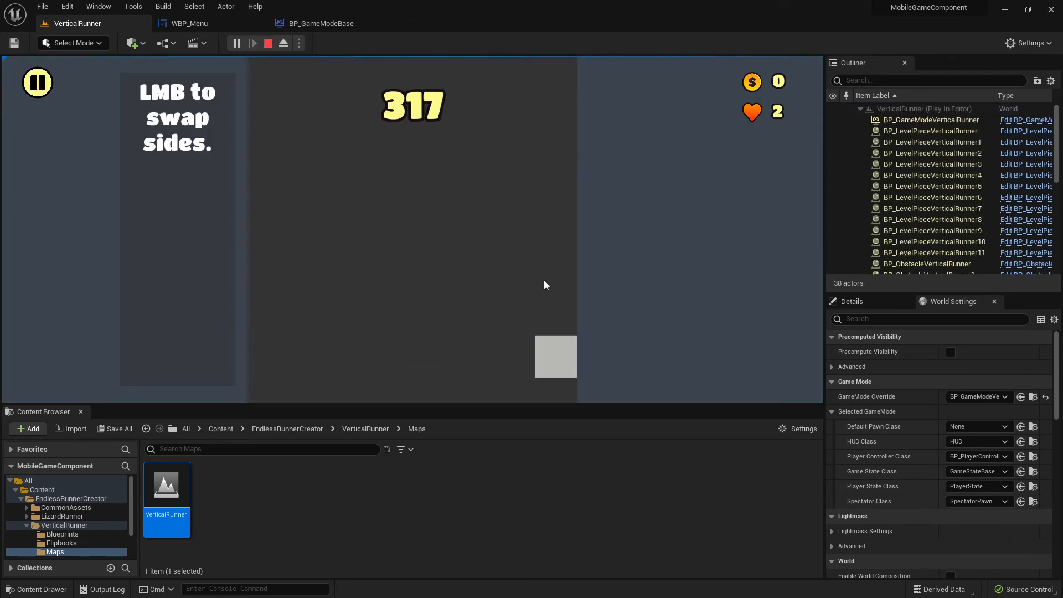
click(314, 285)
click(543, 268)
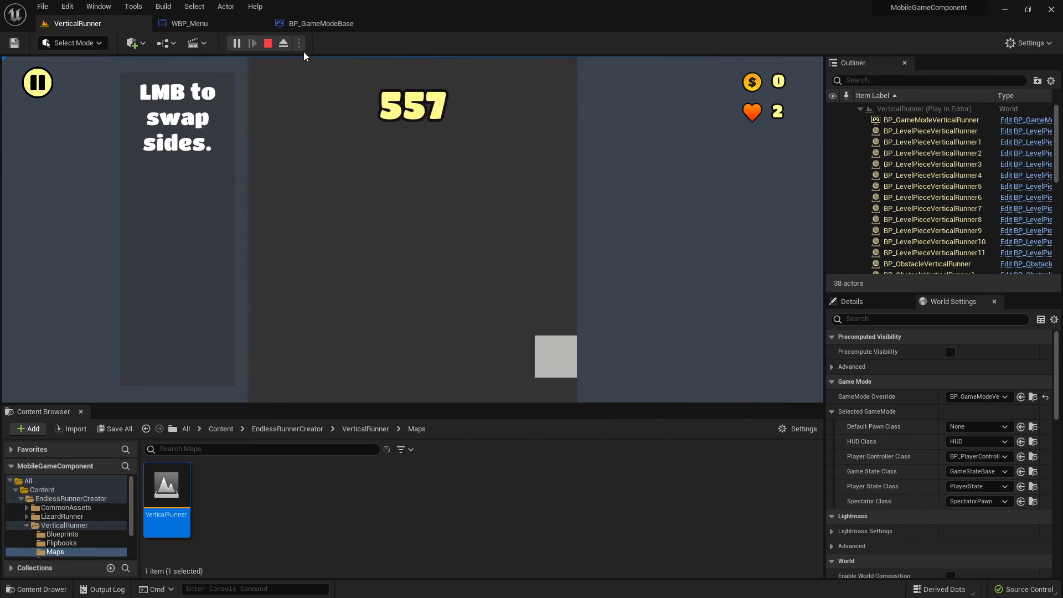
click(268, 44)
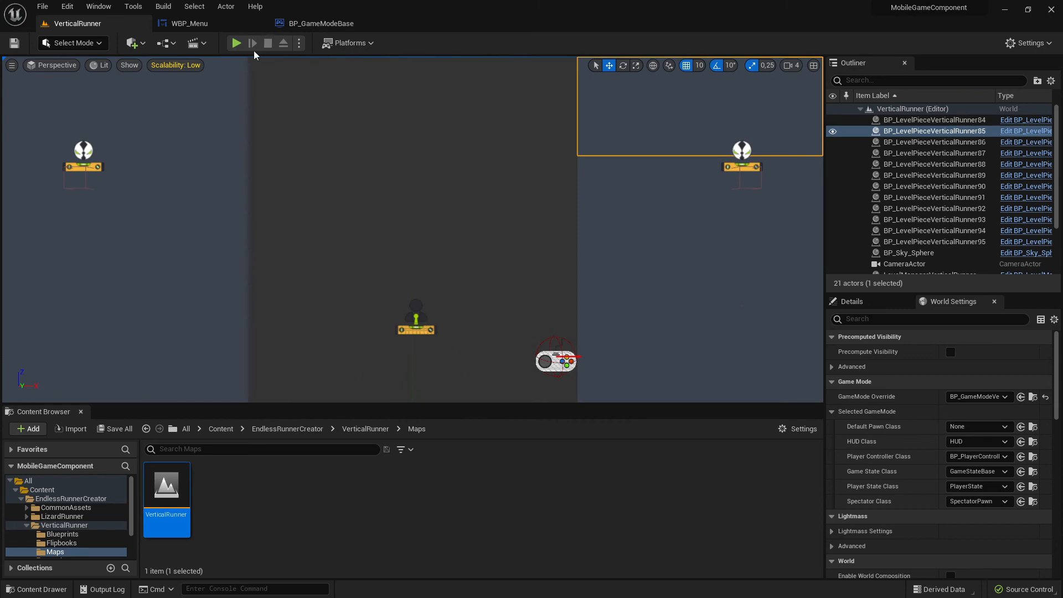
Check the WBP_Menu and BP_GameModeBase event graphs and return to the VerticalRunner level.
click(188, 24)
click(310, 23)
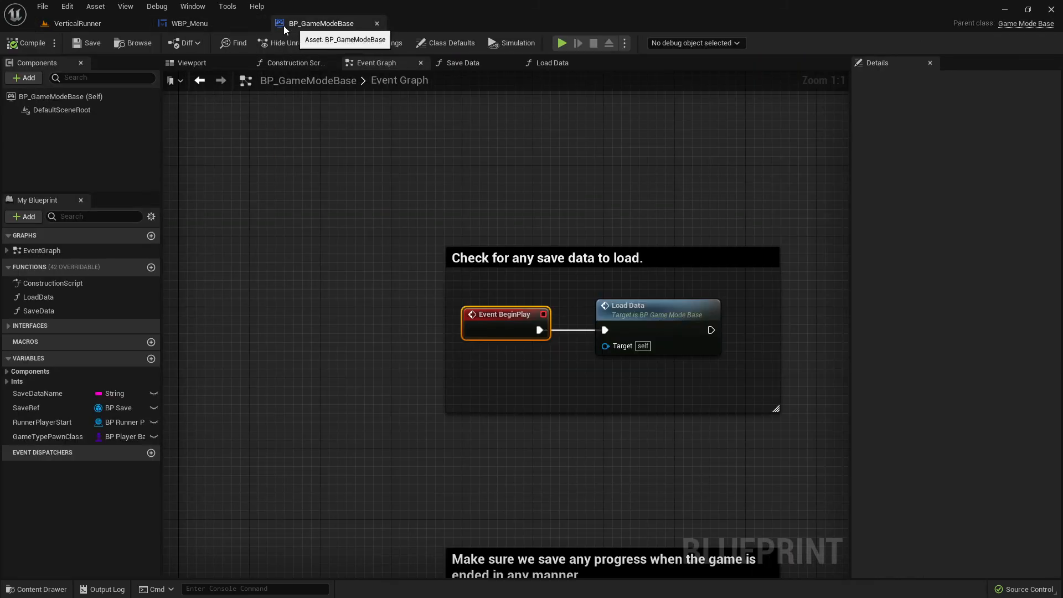
click(101, 27)
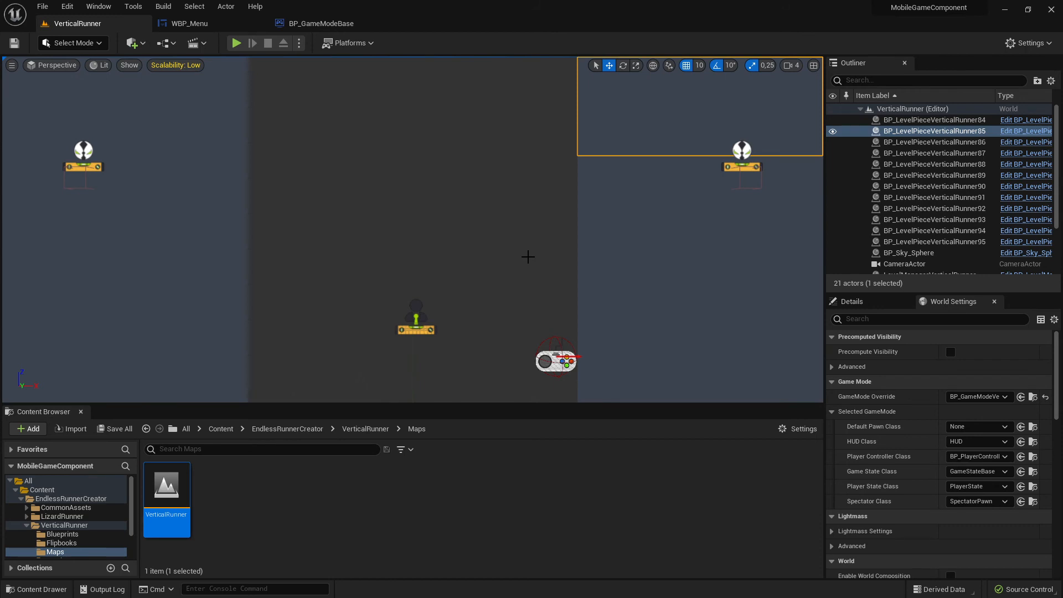
Run the VerticalRunner level again, pause the simulation while it plays, and stop the session.
click(236, 44)
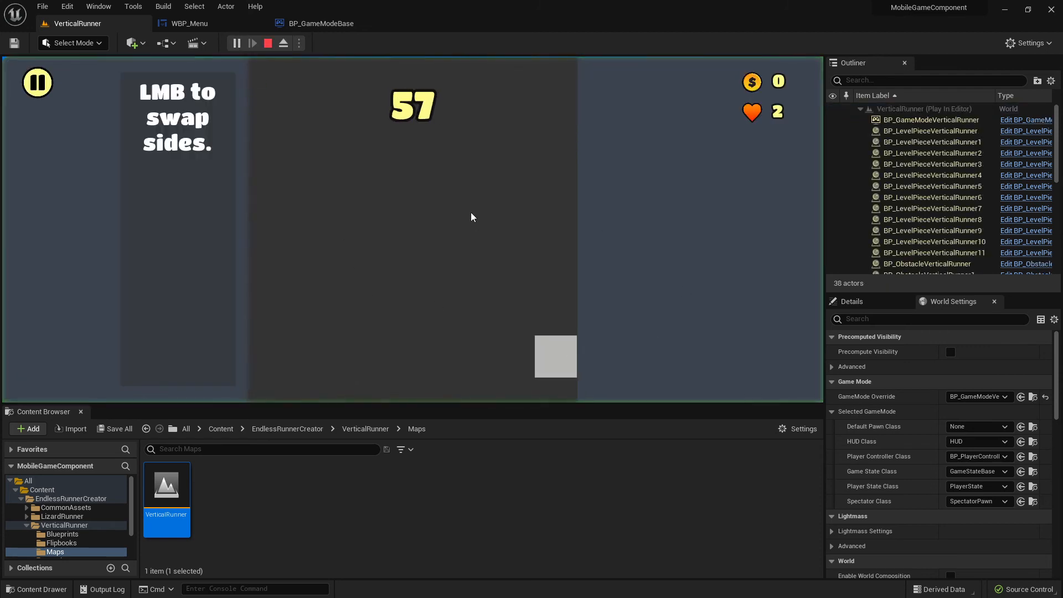
click(238, 43)
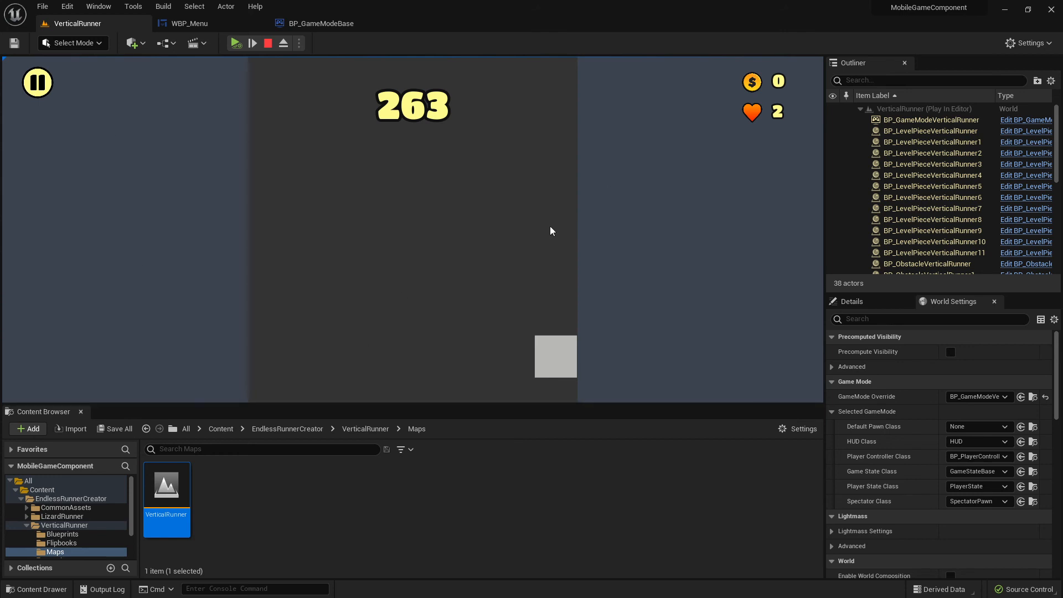
click(268, 42)
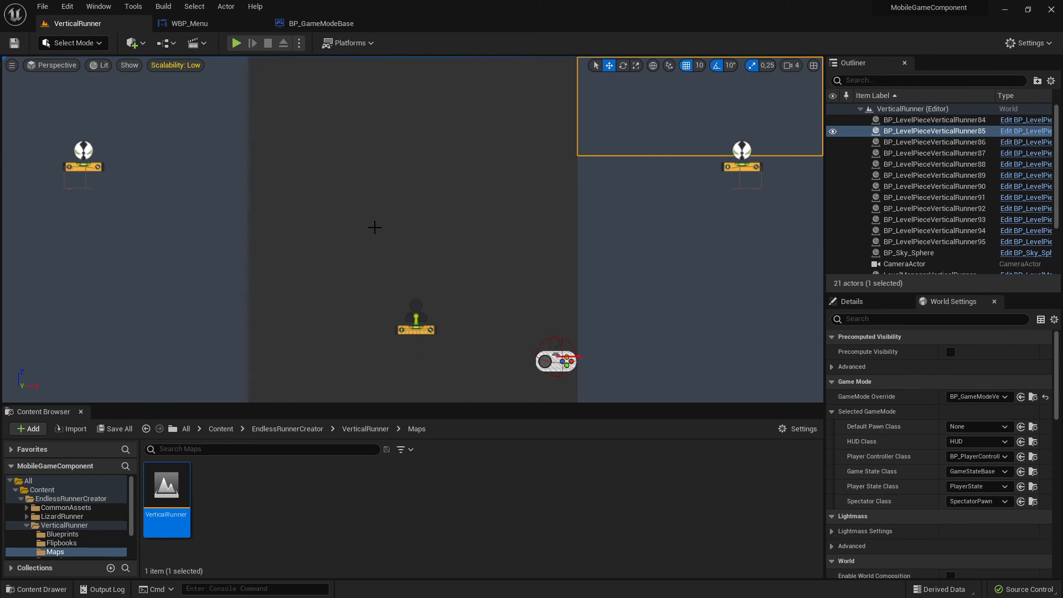
Look at WBP_Menu's Play button logic, then briefly run the VerticalRunner level and end the session.
click(193, 28)
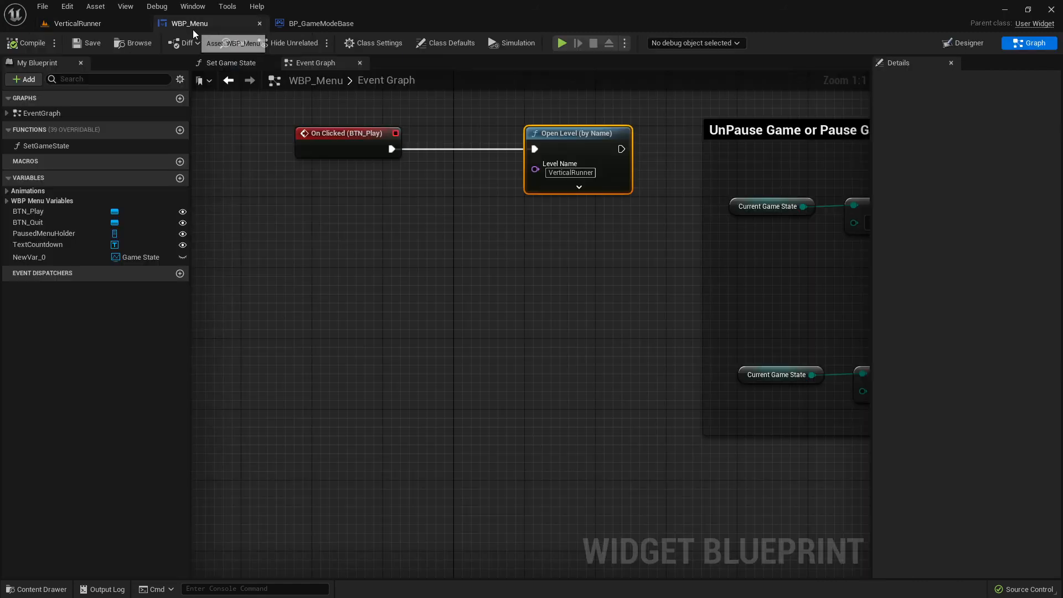
click(97, 29)
click(235, 44)
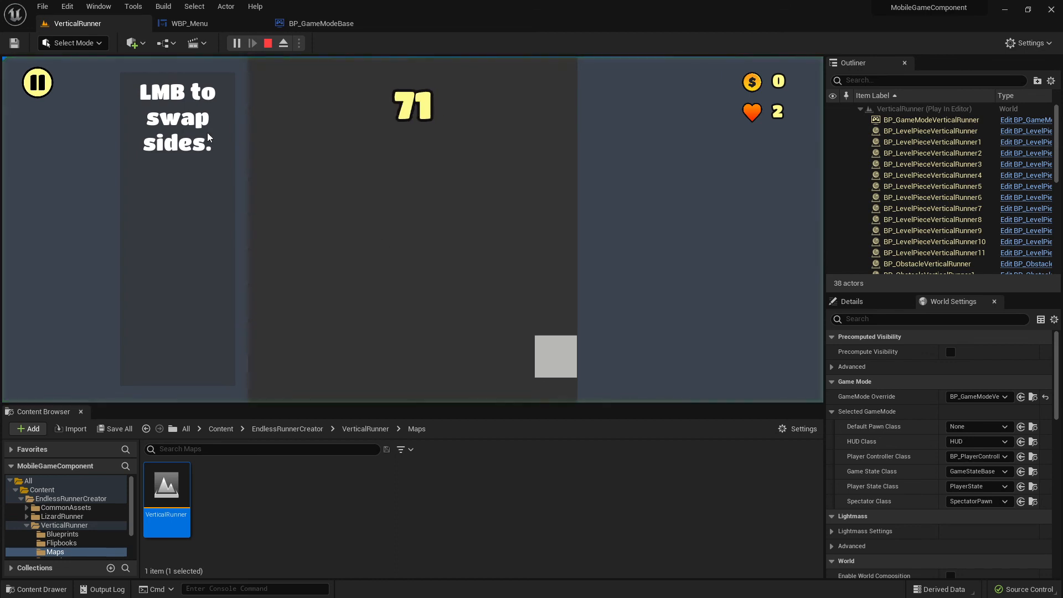
key(Escape)
Open the Map_Game level from the Level folder inside the Game content folder.
scroll(77, 526, down, 2)
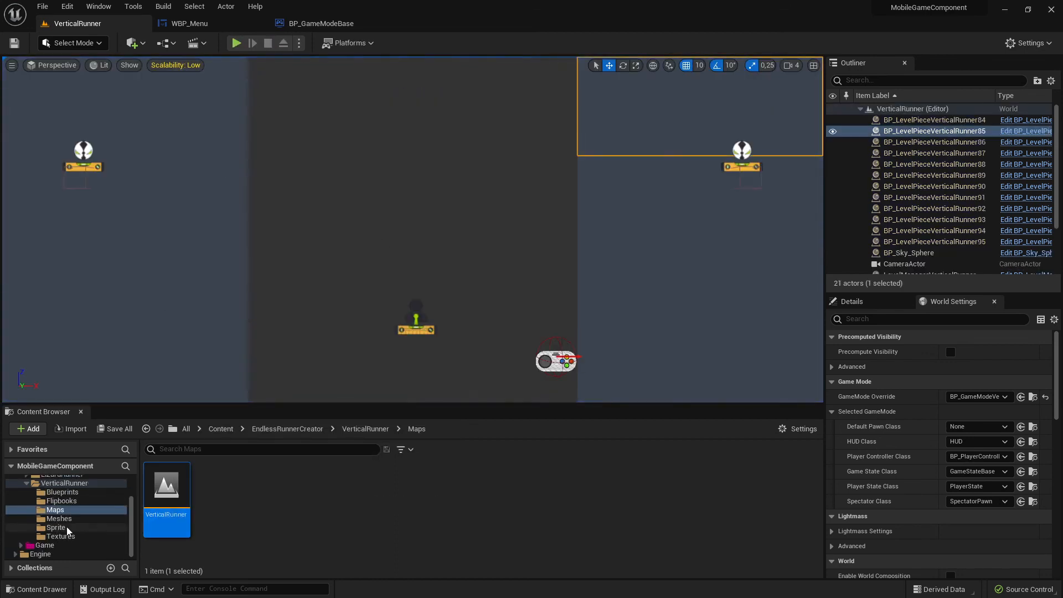
click(55, 546)
click(46, 555)
click(45, 545)
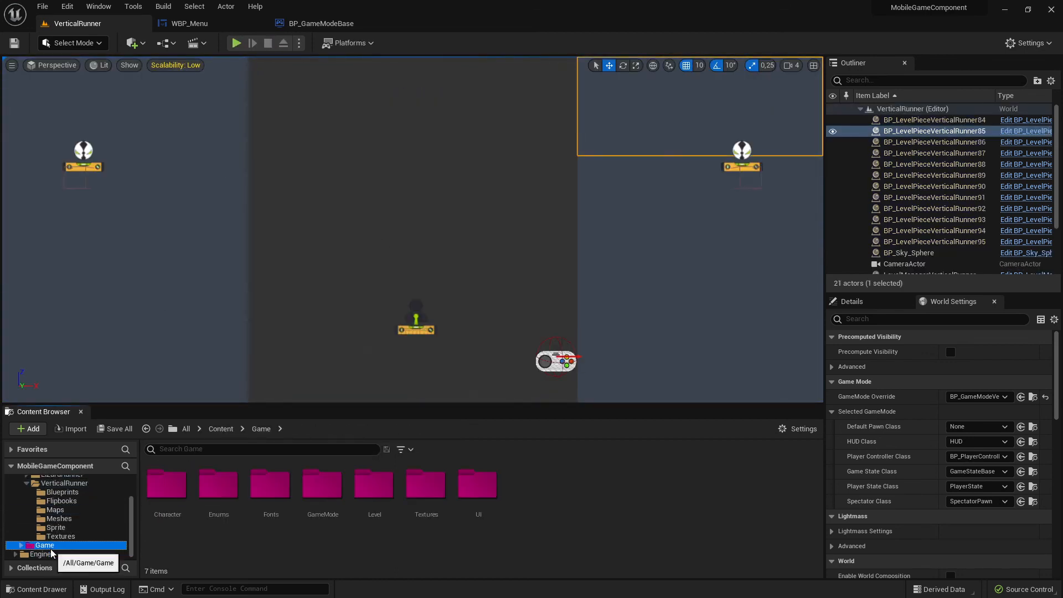
double_click(374, 487)
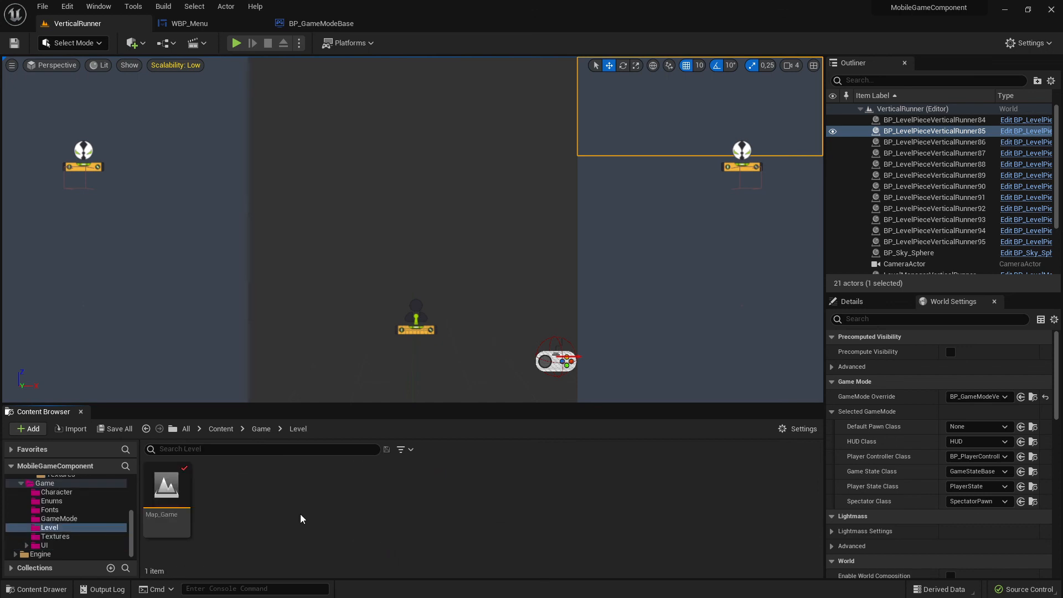
double_click(166, 487)
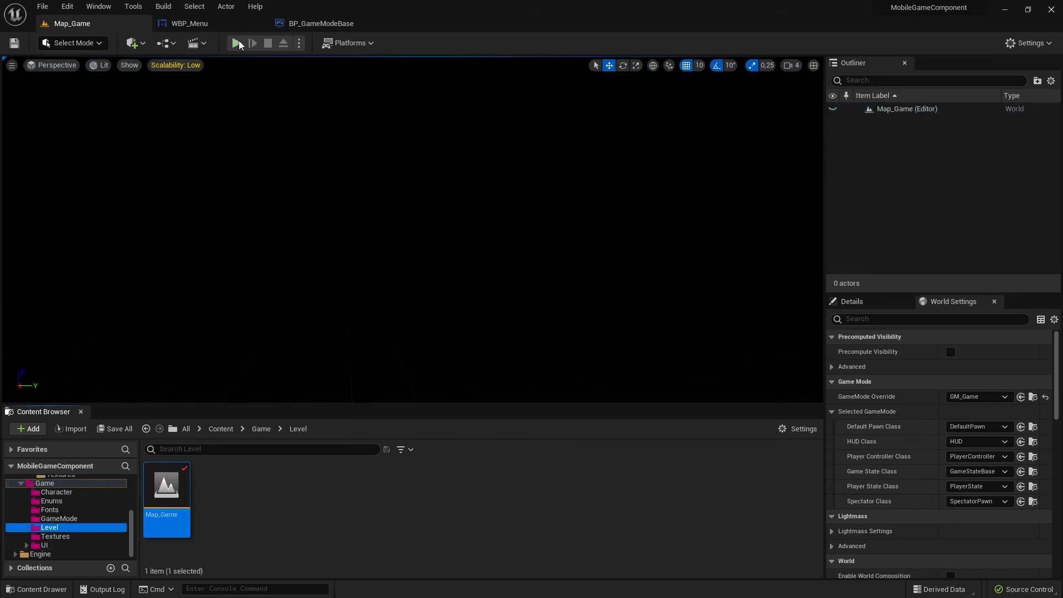
Play-test Map_Game through the menu's Play option, try swapping sides in the runner, and stop the session.
click(237, 43)
click(417, 227)
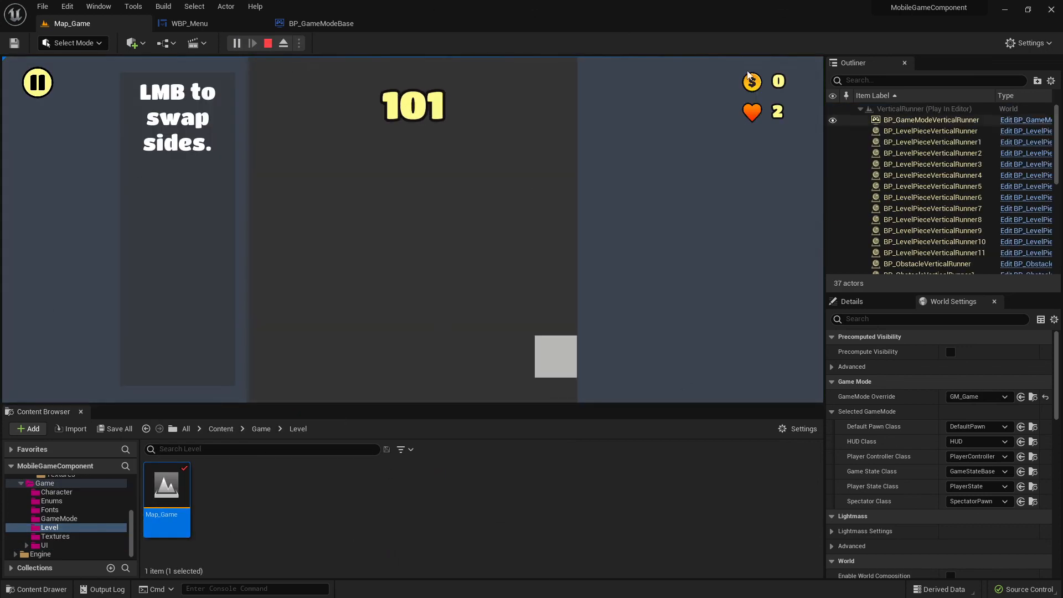
click(437, 301)
click(407, 336)
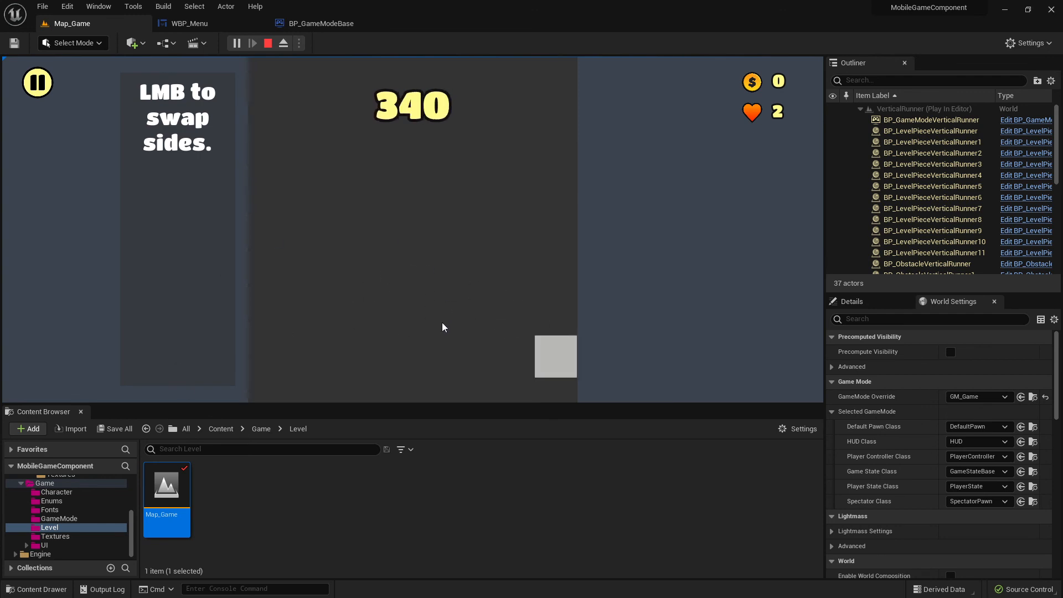
click(268, 43)
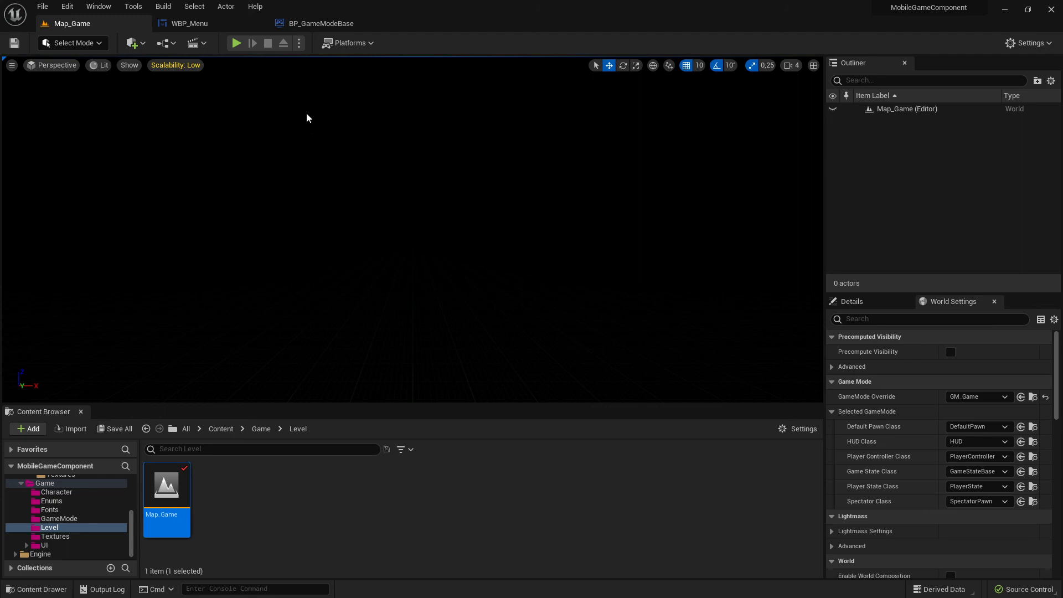
Compare the BP_GameModeBase event graph with WBP_Menu's On Clicked (BTN_Play) logic and return to the Map_Game level.
click(304, 27)
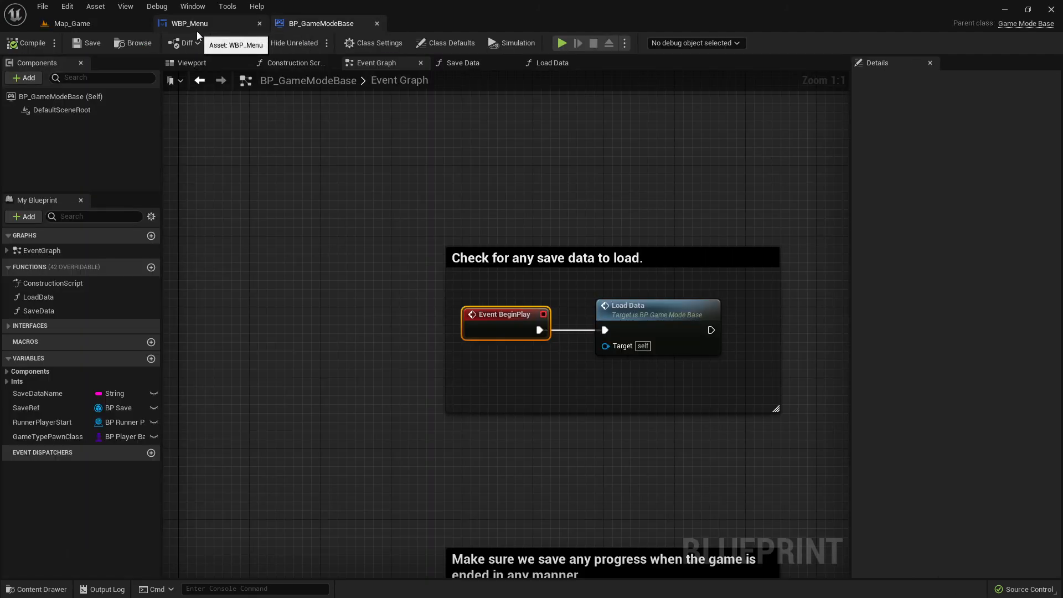
click(197, 27)
click(289, 28)
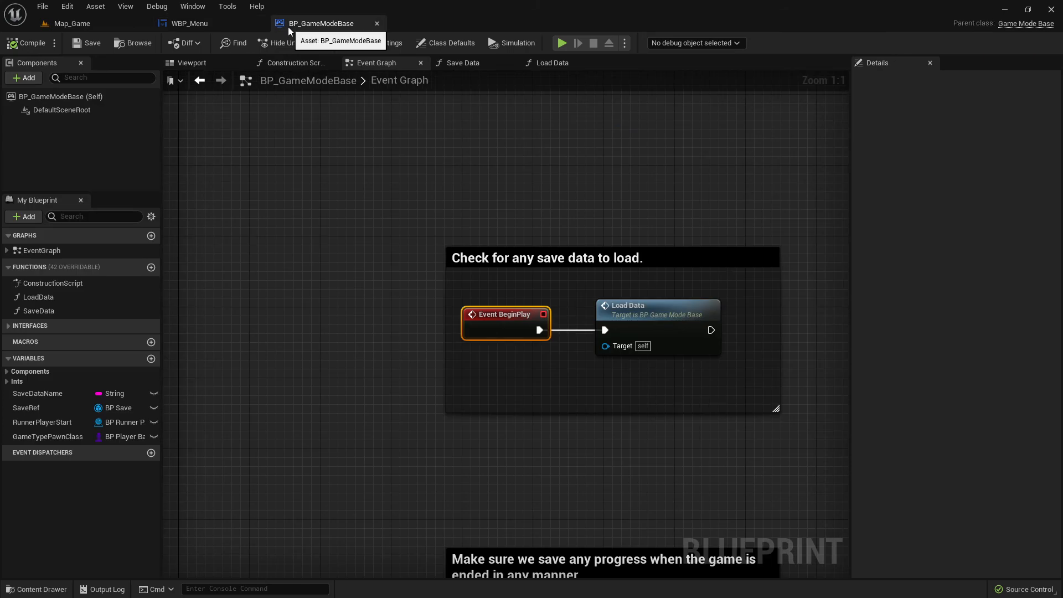
click(191, 24)
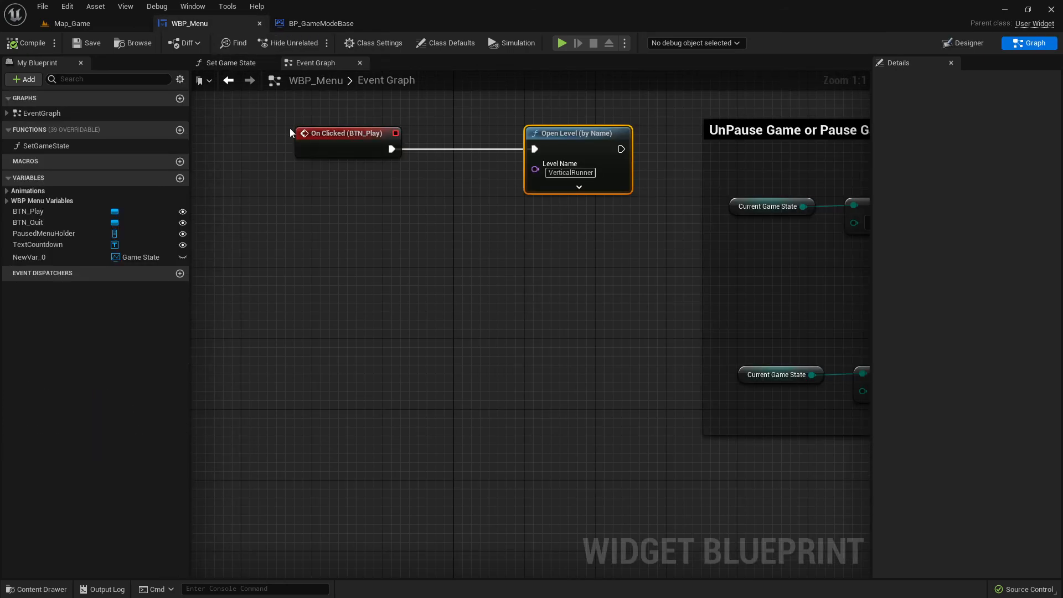
scroll(311, 186, down, 4)
scroll(311, 185, up, 4)
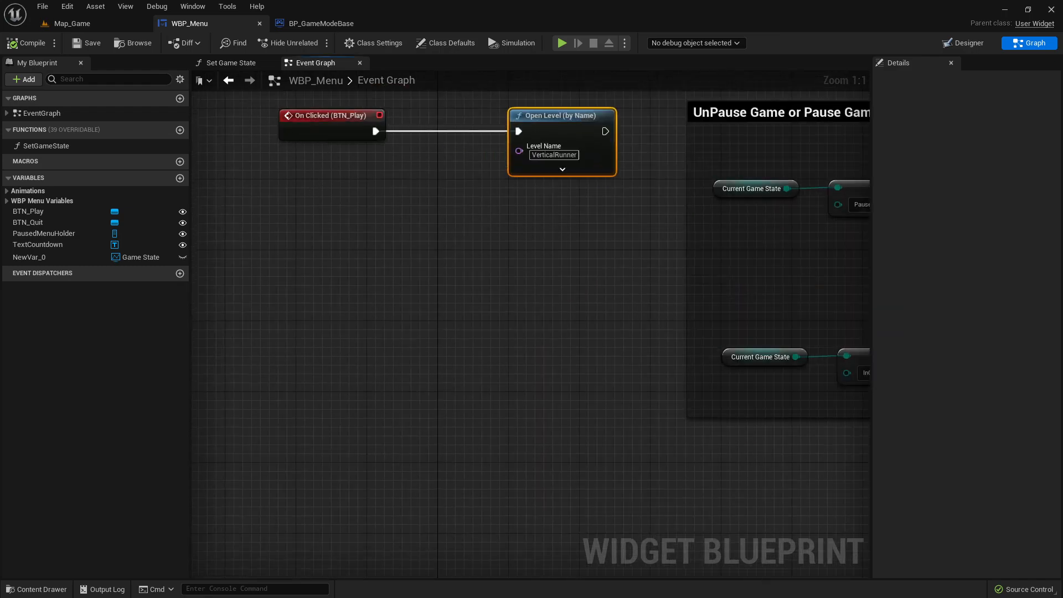
right_drag(254, 104, 275, 224)
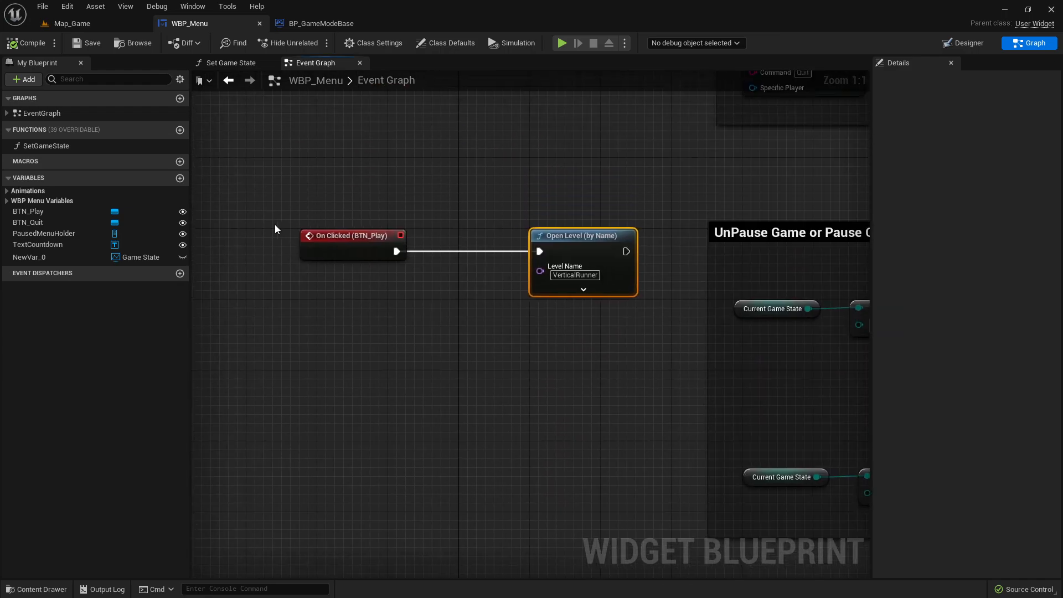
click(92, 25)
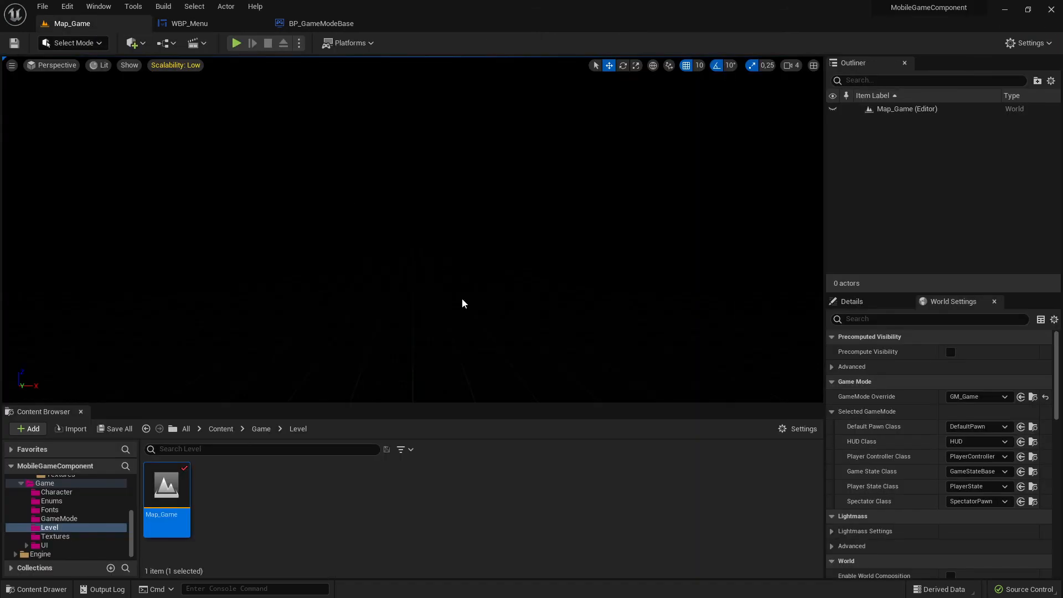